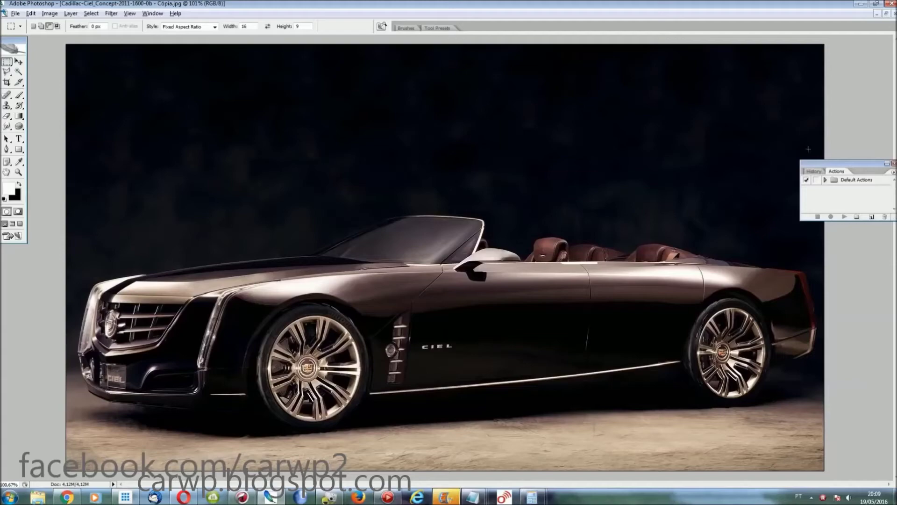
Step: At 400% zoom, trace a Polygonal Lasso outline around the Ciel's rear taillight edge
{"action": "key", "text": "shift+Tab"}
{"action": "key", "text": "ctrl+plus"}
{"action": "key", "text": "ctrl+plus"}
{"action": "key", "text": "ctrl+plus"}
{"action": "left_click_drag", "start_coordinate": [519, 485], "coordinate": [793, 487]}
{"action": "scroll", "coordinate": [860, 366], "scroll_direction": "down", "scroll_amount": 3}
{"action": "key", "text": "l"}
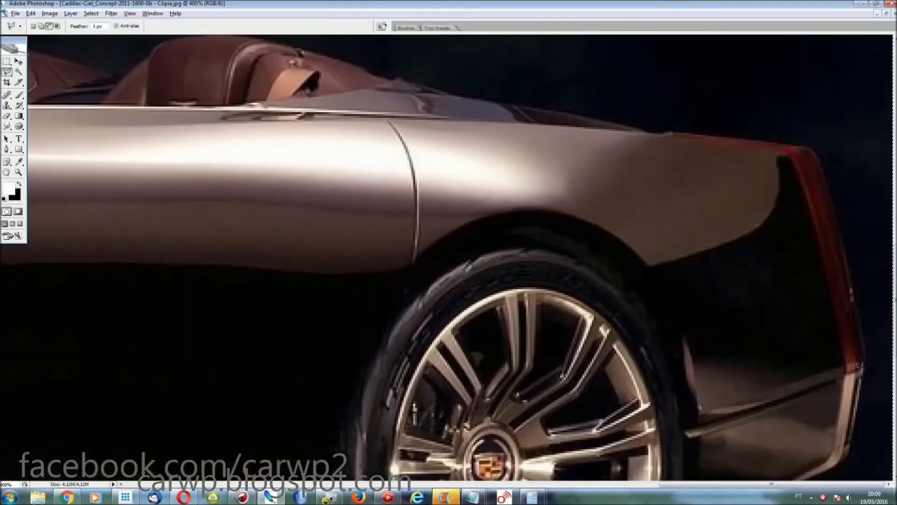
{"action": "left_click", "coordinate": [790, 153]}
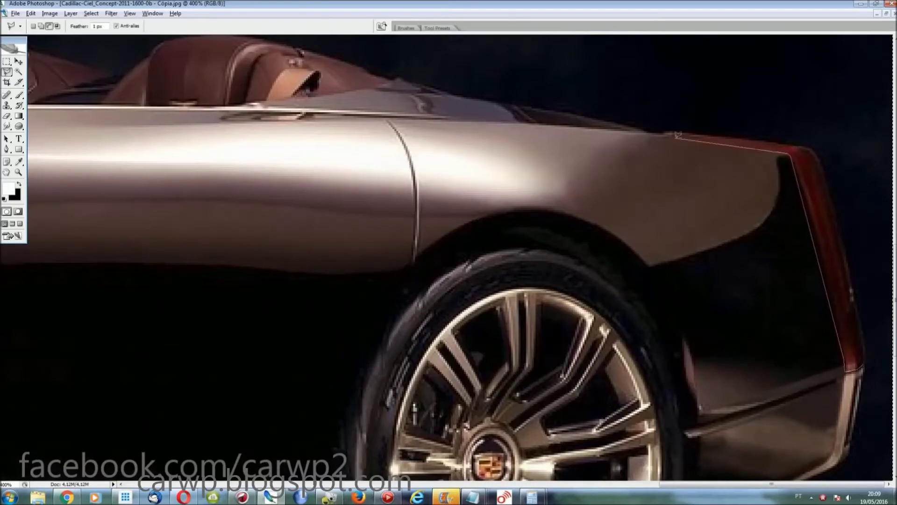
{"action": "left_click", "coordinate": [664, 132]}
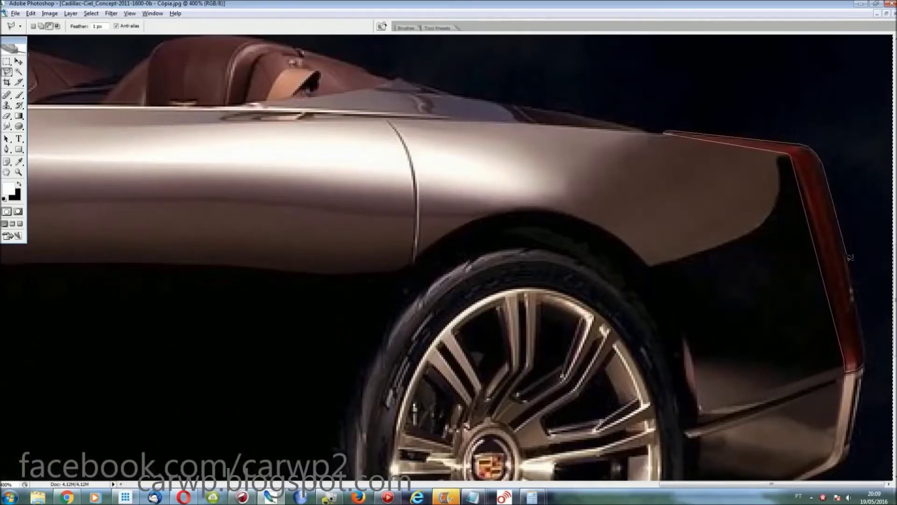
{"action": "left_click", "coordinate": [867, 358]}
{"action": "scroll", "coordinate": [818, 327], "scroll_direction": "down", "scroll_amount": 3}
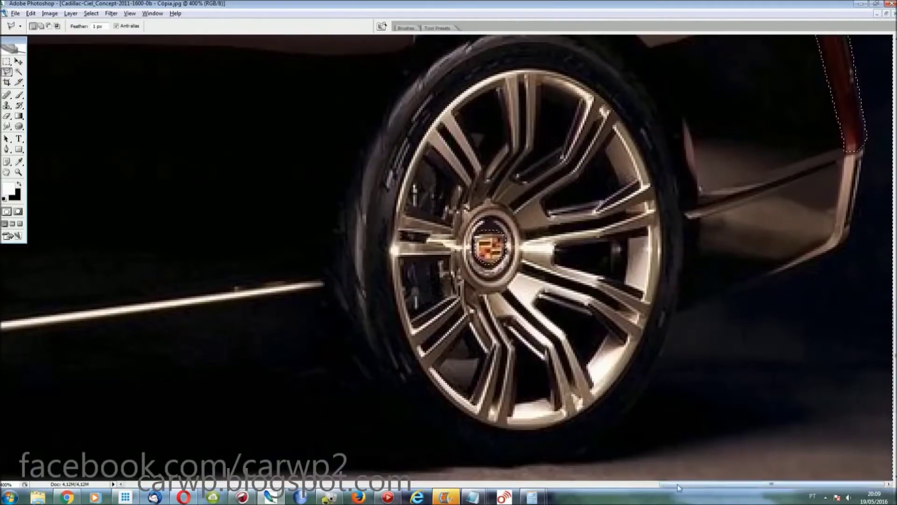
{"action": "scroll", "coordinate": [448, 262], "scroll_direction": "left", "scroll_amount": 10}
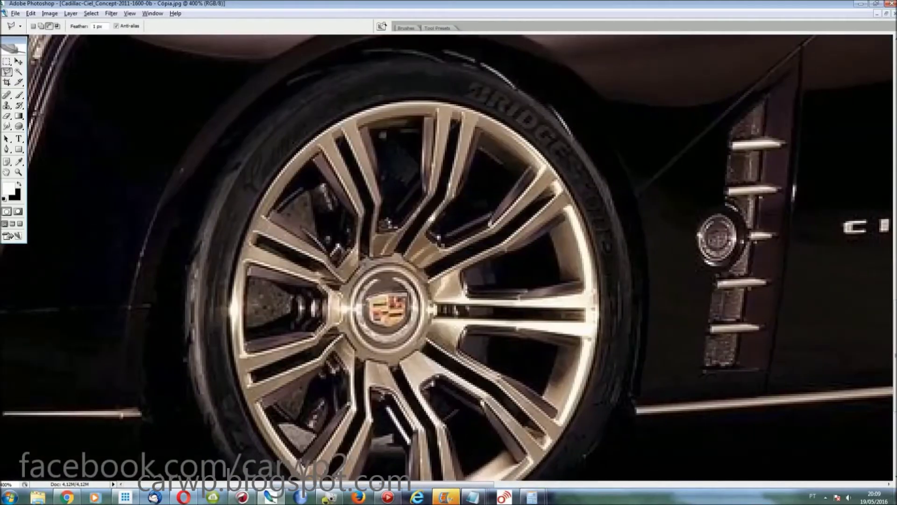
{"action": "key", "text": "ctrl+0"}
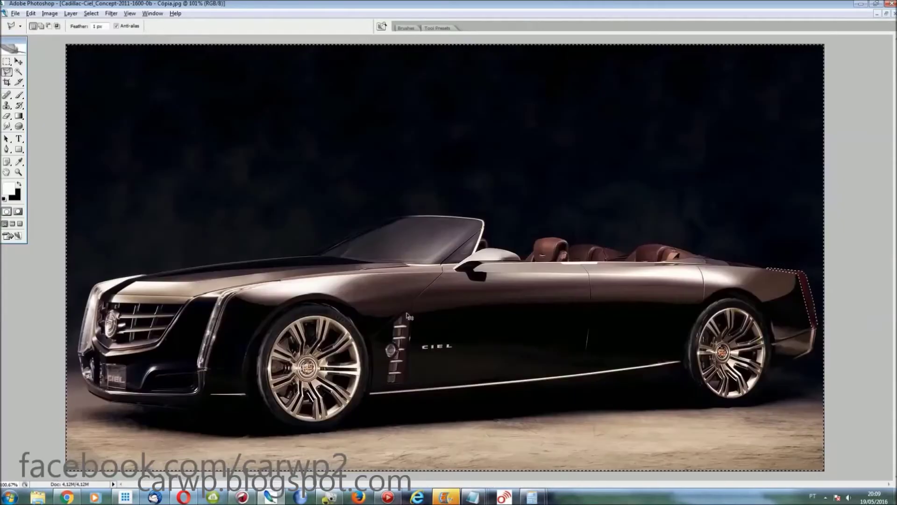
Step: Bring the CT6 photo forward and zoom to 400% on its front end
{"action": "left_click", "coordinate": [152, 13]}
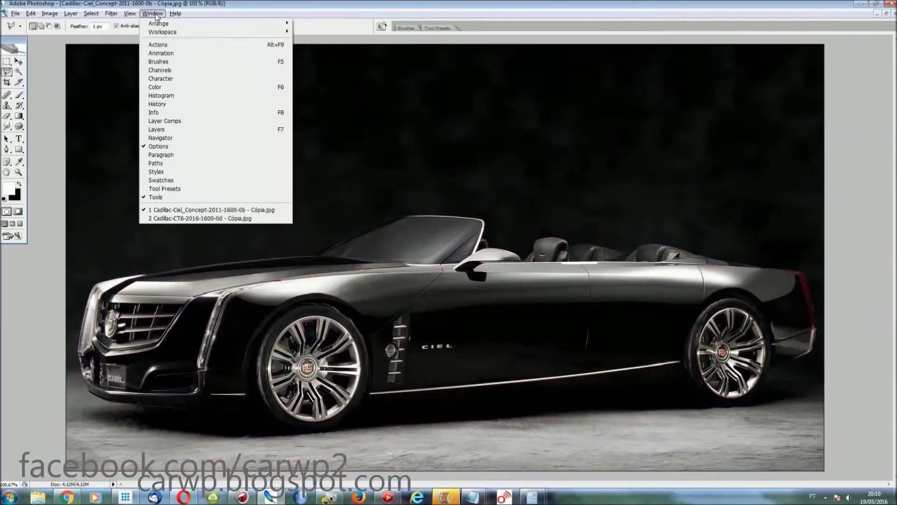
{"action": "left_click", "coordinate": [178, 213]}
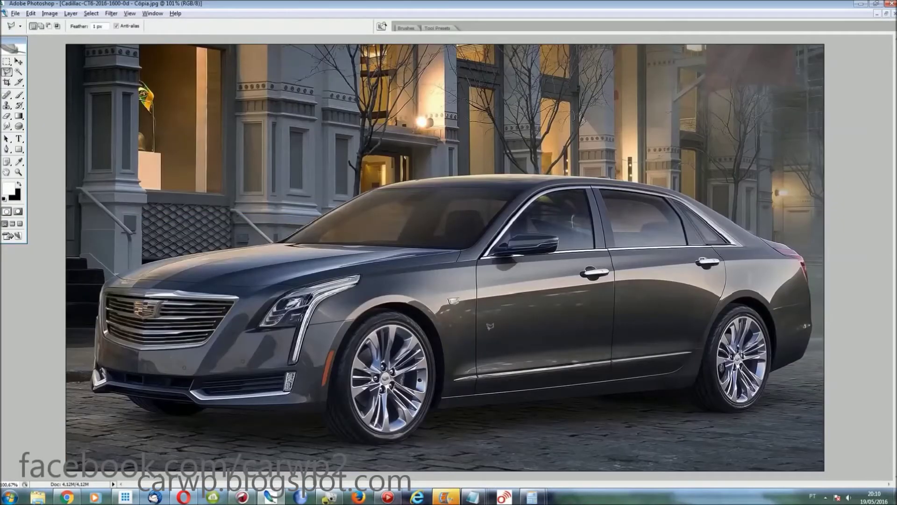
{"action": "key", "text": "ctrl+plus"}
{"action": "key", "text": "ctrl+plus"}
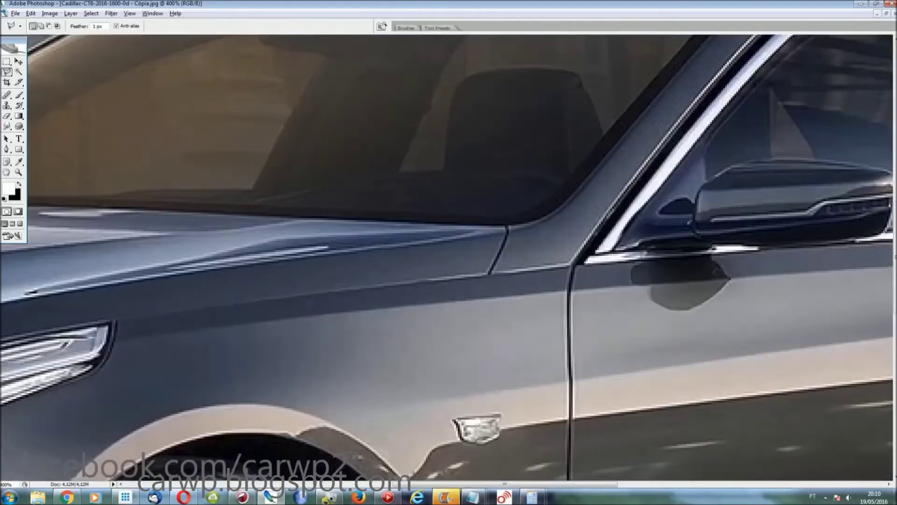
{"action": "key", "text": "ctrl+plus"}
{"action": "scroll", "coordinate": [354, 100], "scroll_direction": "down", "scroll_amount": 5}
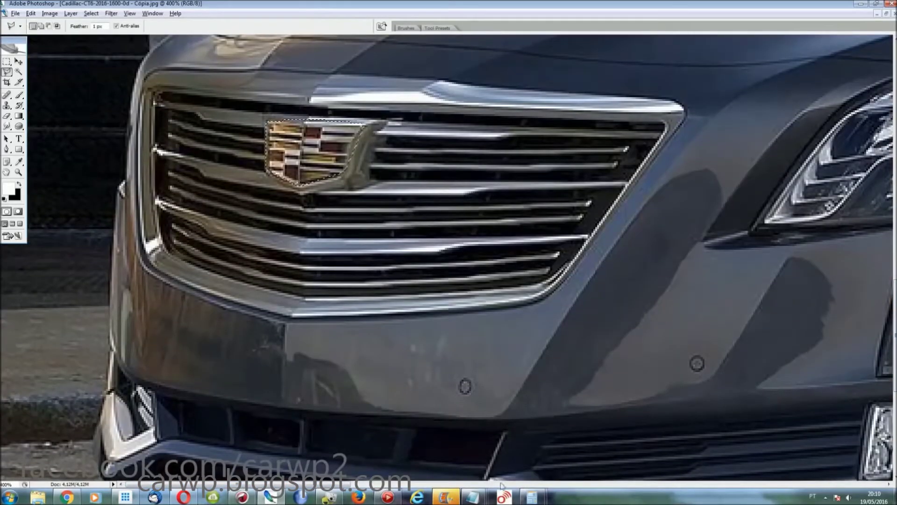
{"action": "scroll", "coordinate": [622, 69], "scroll_direction": "right", "scroll_amount": 3}
{"action": "scroll", "coordinate": [622, 69], "scroll_direction": "right", "scroll_amount": 7}
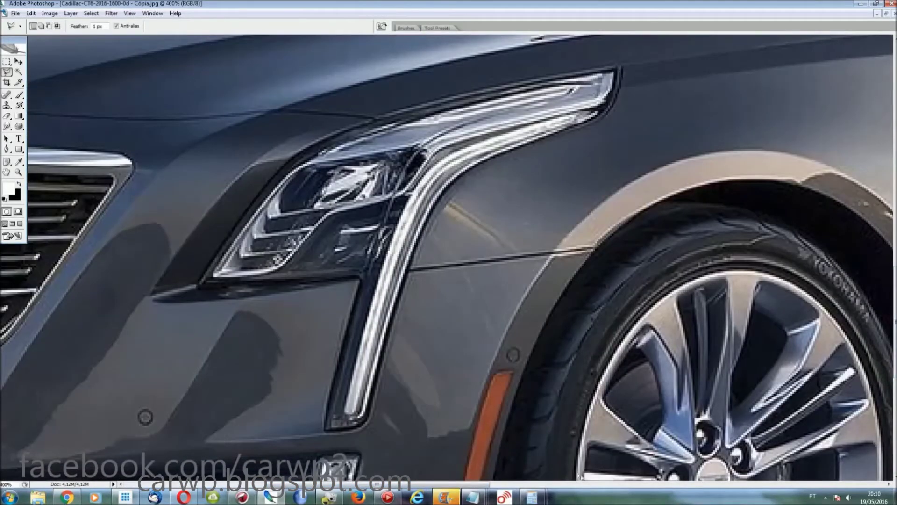
{"action": "scroll", "coordinate": [447, 264], "scroll_direction": "right", "scroll_amount": 2}
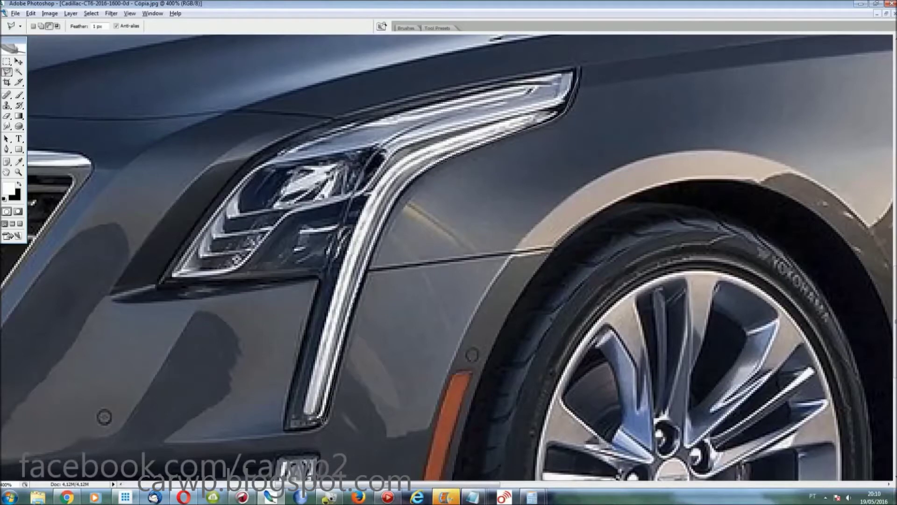
Step: Outline the CT6 headlight strip, fog lamp and amber side marker with the Polygonal Lasso
{"action": "left_click", "coordinate": [318, 276]}
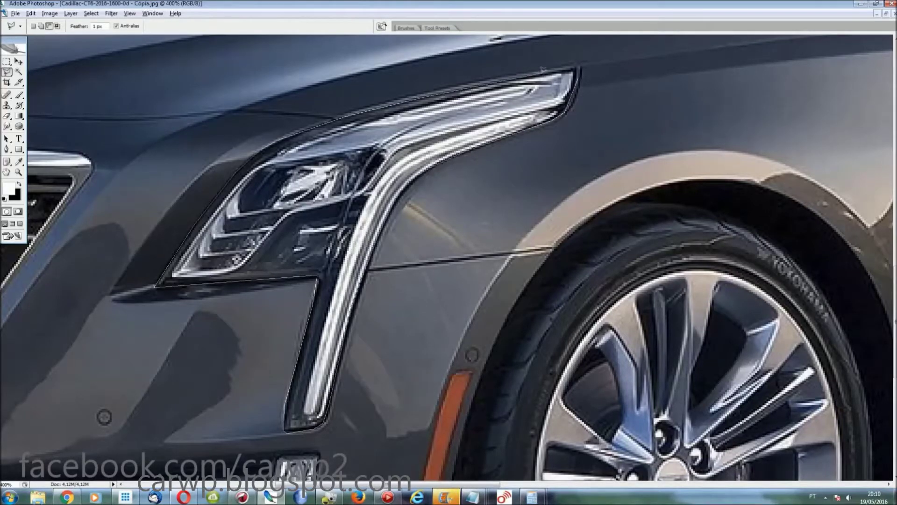
{"action": "left_click", "coordinate": [576, 70]}
{"action": "scroll", "coordinate": [315, 208], "scroll_direction": "down", "scroll_amount": 5}
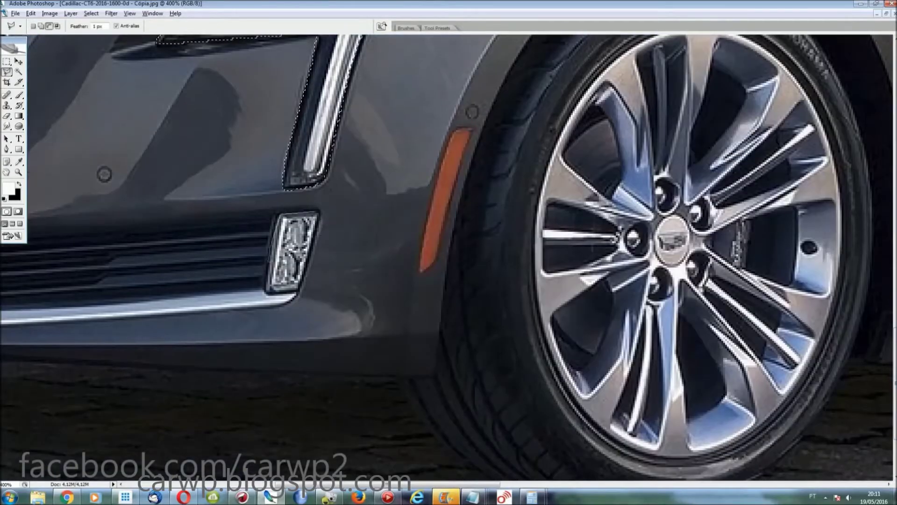
{"action": "left_click", "coordinate": [319, 207]}
{"action": "left_click", "coordinate": [470, 130]}
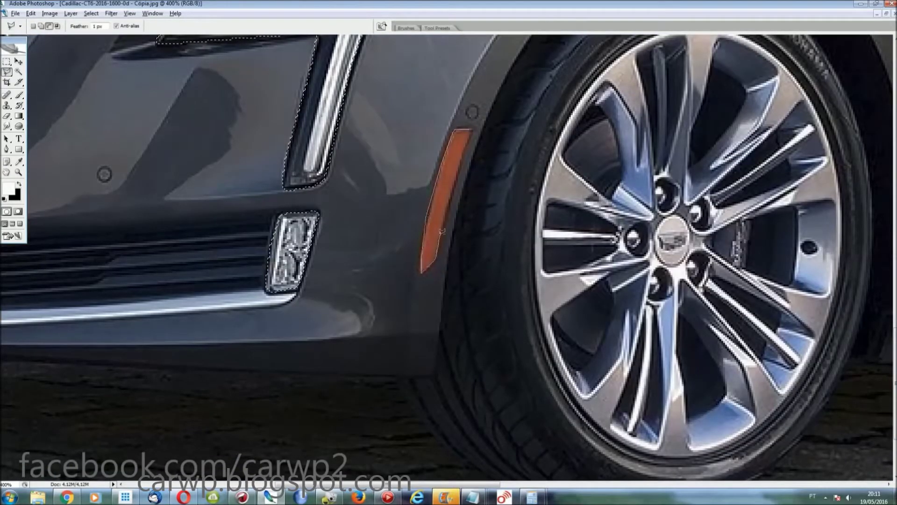
{"action": "left_click", "coordinate": [470, 130]}
{"action": "scroll", "coordinate": [448, 262], "scroll_direction": "right", "scroll_amount": 5}
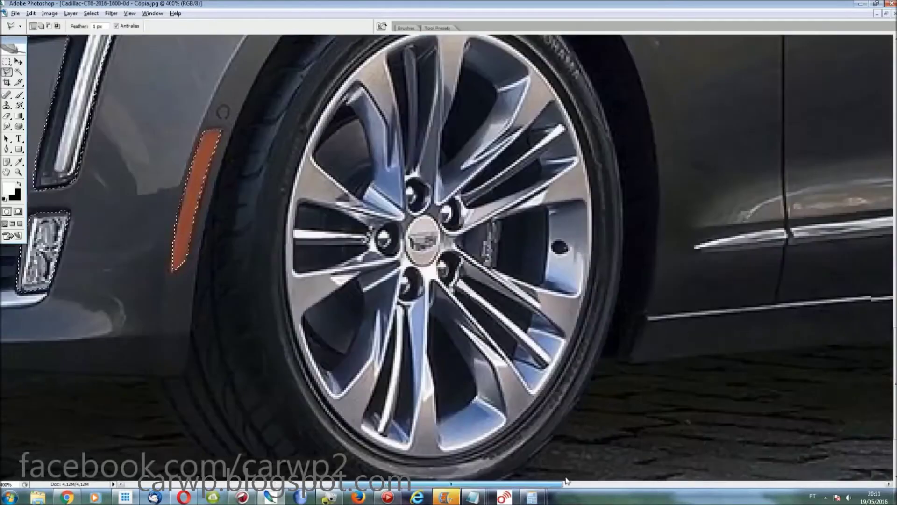
{"action": "scroll", "coordinate": [448, 262], "scroll_direction": "right", "scroll_amount": 15}
{"action": "scroll", "coordinate": [447, 261], "scroll_direction": "right", "scroll_amount": 5}
{"action": "scroll", "coordinate": [447, 261], "scroll_direction": "up", "scroll_amount": 5}
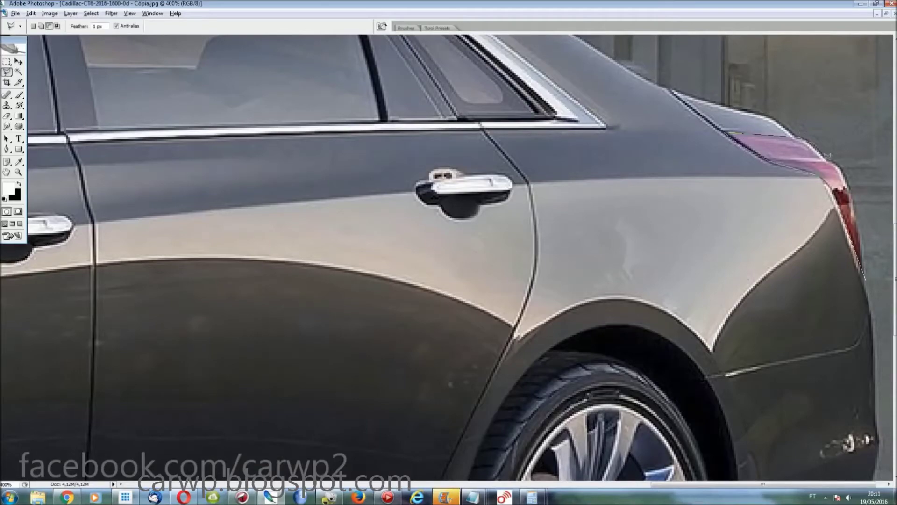
{"action": "key", "text": "ctrl+0"}
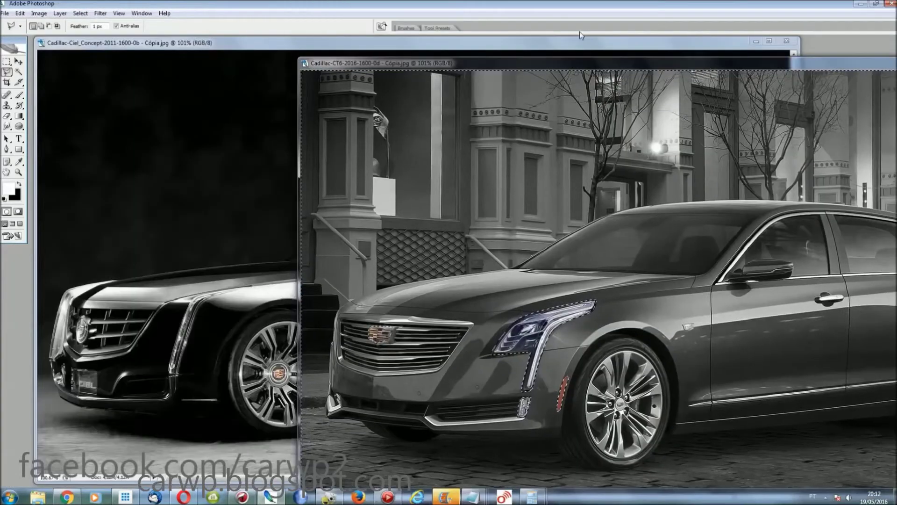
Step: Darken the CT6 photo with a Levels adjustment layer at midtone 0.55 and maximize the window
{"action": "left_click", "coordinate": [59, 13]}
{"action": "left_click", "coordinate": [187, 112]}
{"action": "key", "text": "Return"}
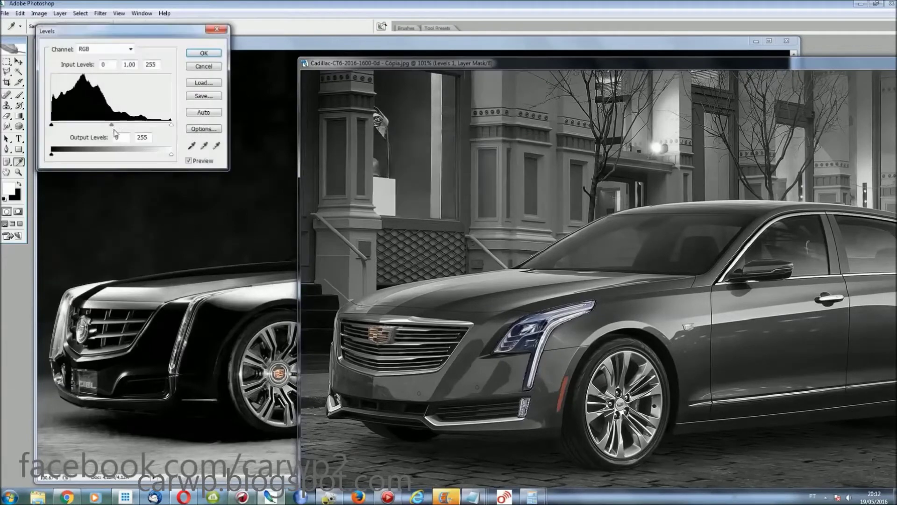
{"action": "left_click_drag", "start_coordinate": [112, 124], "coordinate": [134, 125]}
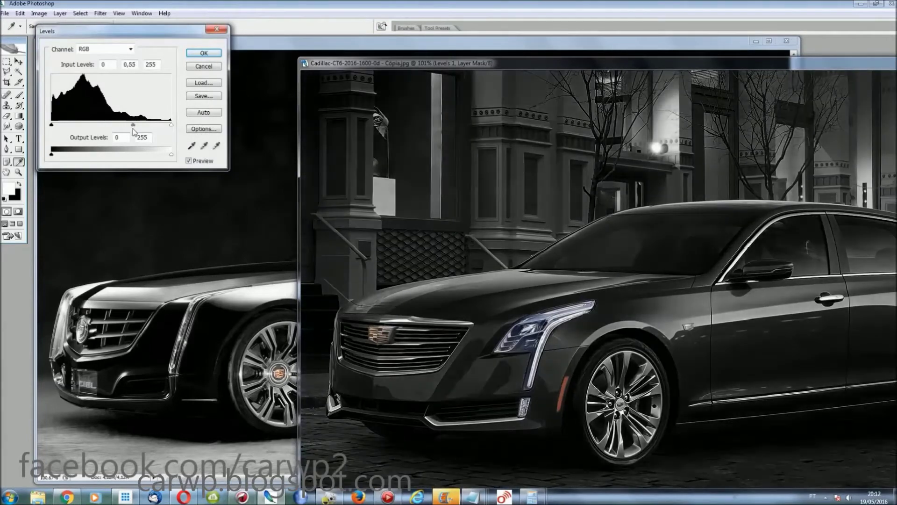
{"action": "left_click", "coordinate": [205, 54]}
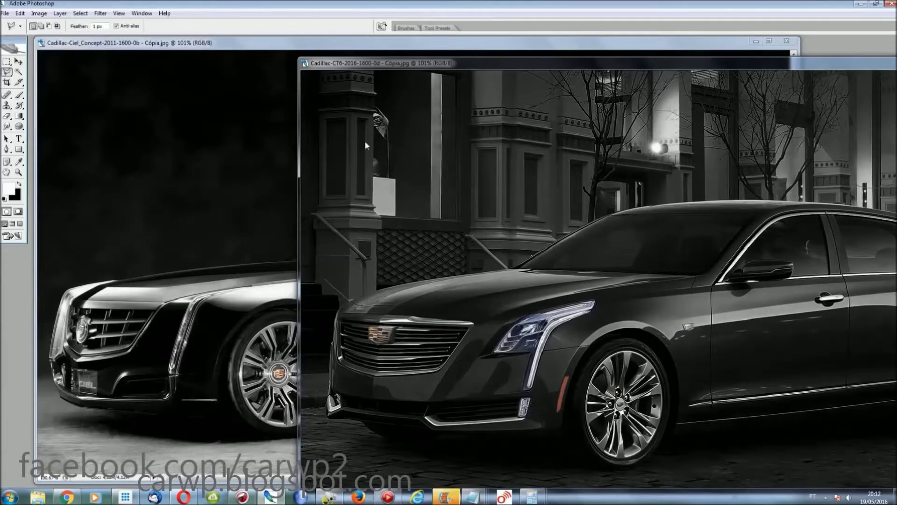
{"action": "double_click", "coordinate": [802, 64]}
Step: Copy the window-sill chrome strip to a layer, stretch it forward to the pillar, and merge down
{"action": "key", "text": "ctrl+plus"}
{"action": "key", "text": "ctrl+plus"}
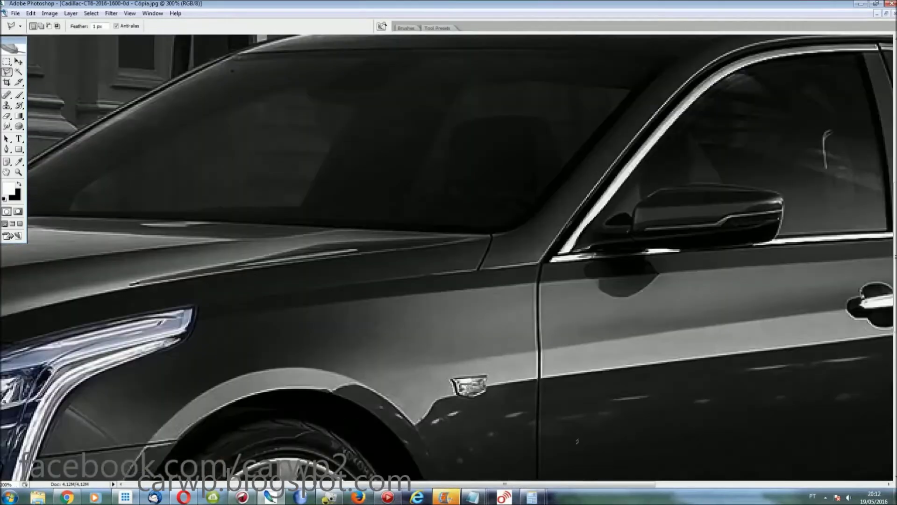
{"action": "scroll", "coordinate": [447, 261], "scroll_direction": "right", "scroll_amount": 5}
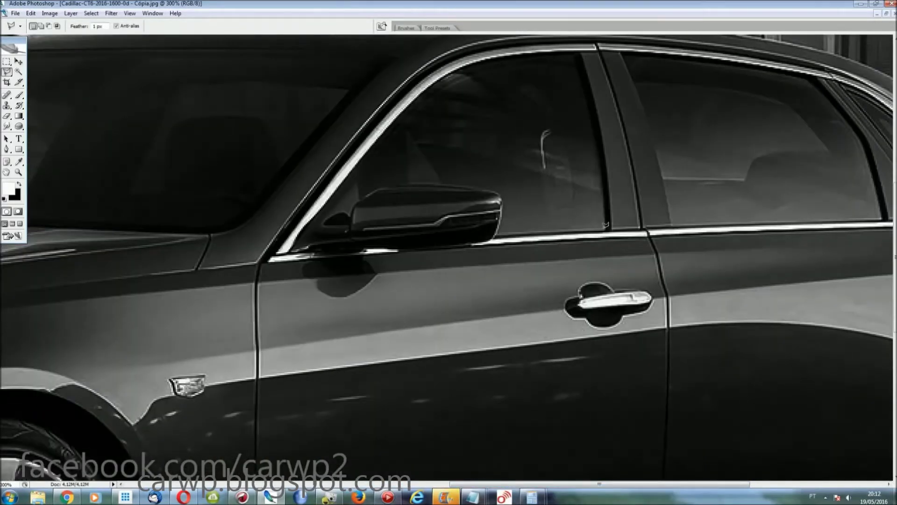
{"action": "left_click", "coordinate": [503, 231]}
{"action": "key", "text": "ctrl+j"}
{"action": "key", "text": "ctrl+t"}
{"action": "left_click_drag", "start_coordinate": [502, 237], "coordinate": [270, 257]}
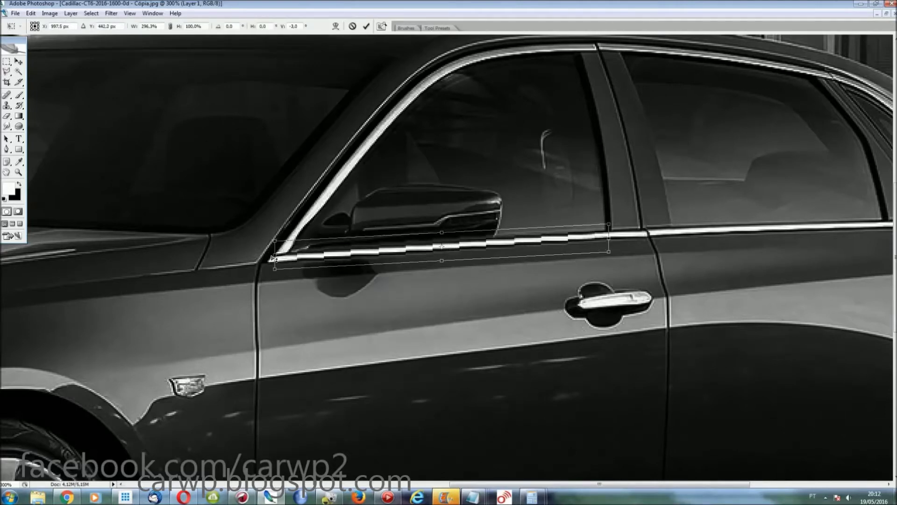
{"action": "key", "text": "Return"}
{"action": "key", "text": "ctrl+e"}
{"action": "key", "text": "ctrl+plus"}
{"action": "key", "text": "ctrl+plus"}
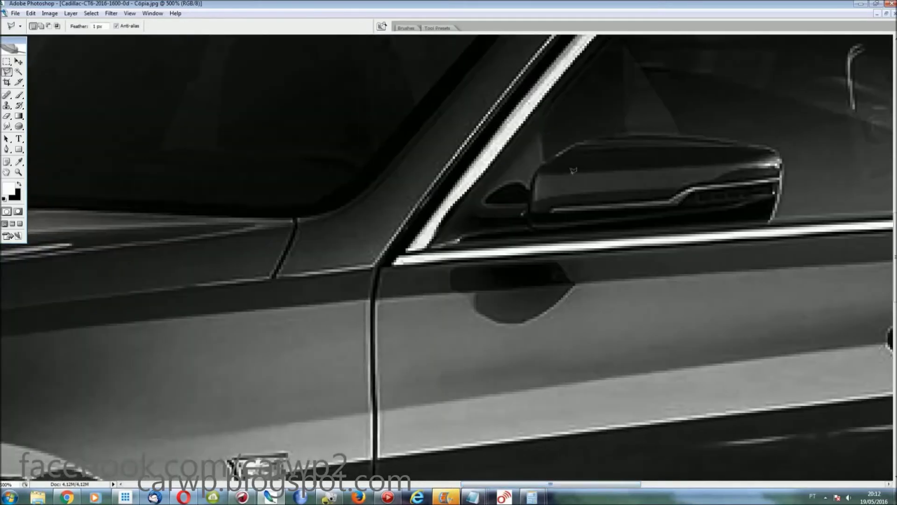
Step: Select the mirror base and smudge it into the window with a size 20 brush
{"action": "left_click", "coordinate": [543, 130]}
{"action": "left_click", "coordinate": [439, 243]}
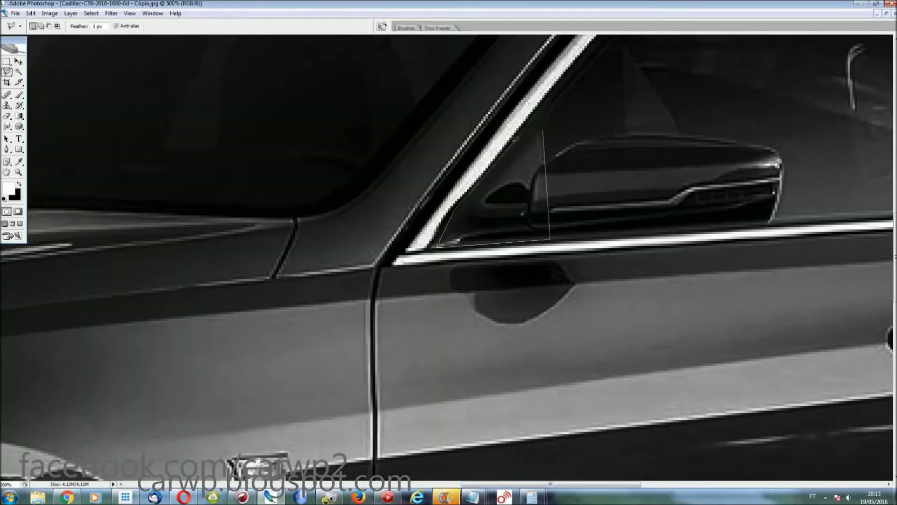
{"action": "key", "text": "r"}
{"action": "left_click", "coordinate": [61, 26]}
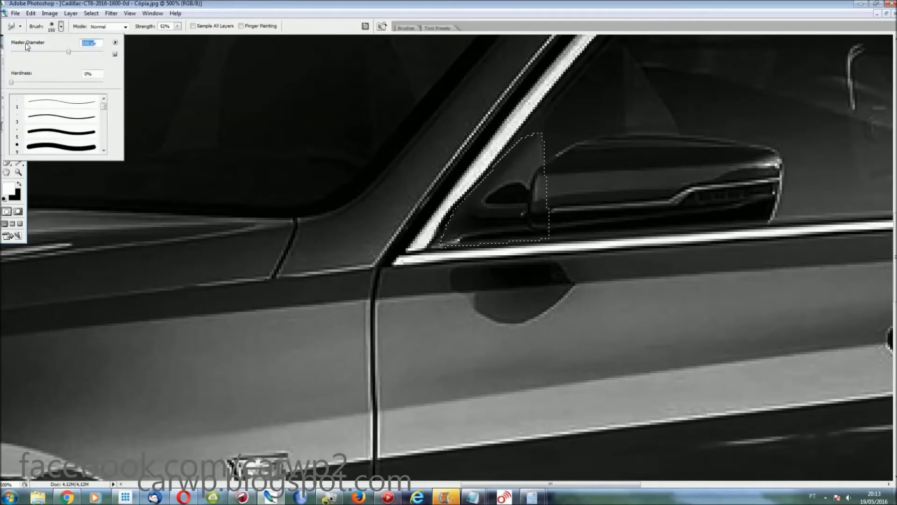
{"action": "key", "text": "ctrl+d"}
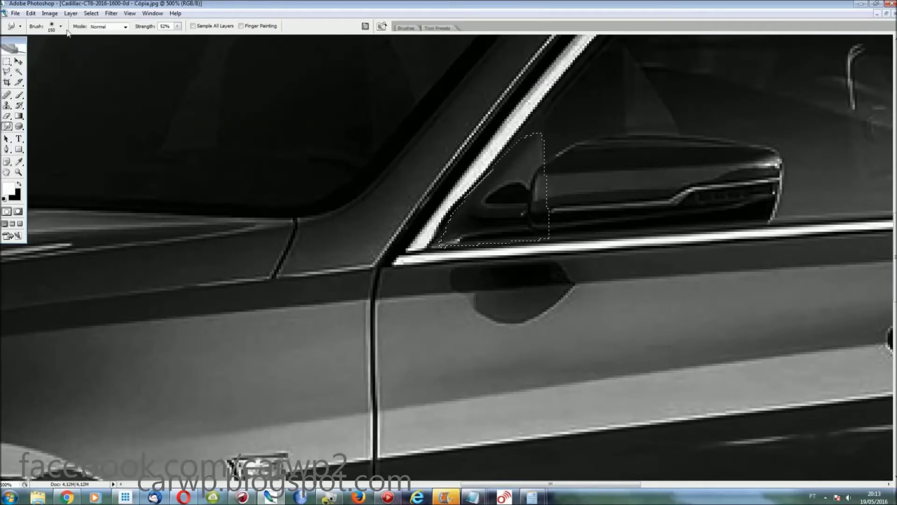
{"action": "left_click", "coordinate": [62, 27]}
{"action": "left_click_drag", "start_coordinate": [89, 51], "coordinate": [69, 51]}
{"action": "left_click_drag", "start_coordinate": [467, 215], "coordinate": [537, 184]}
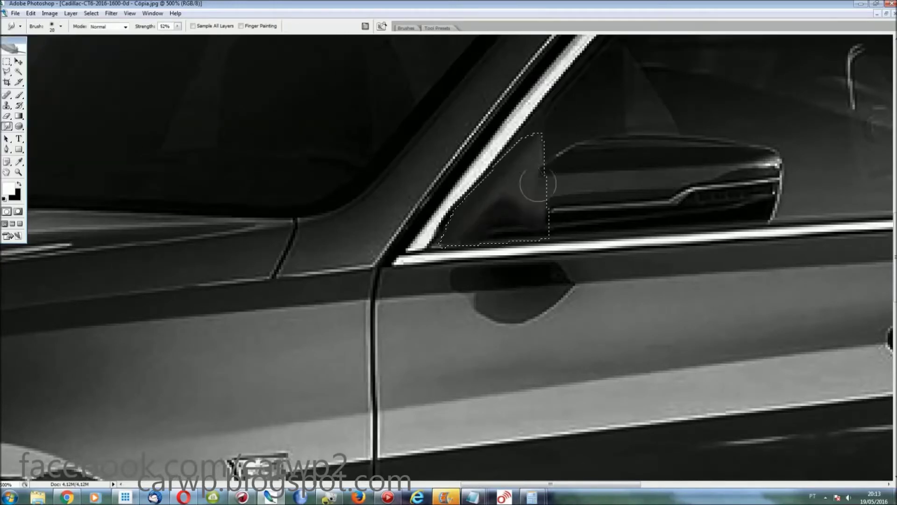
{"action": "left_click_drag", "start_coordinate": [526, 485], "coordinate": [575, 484]}
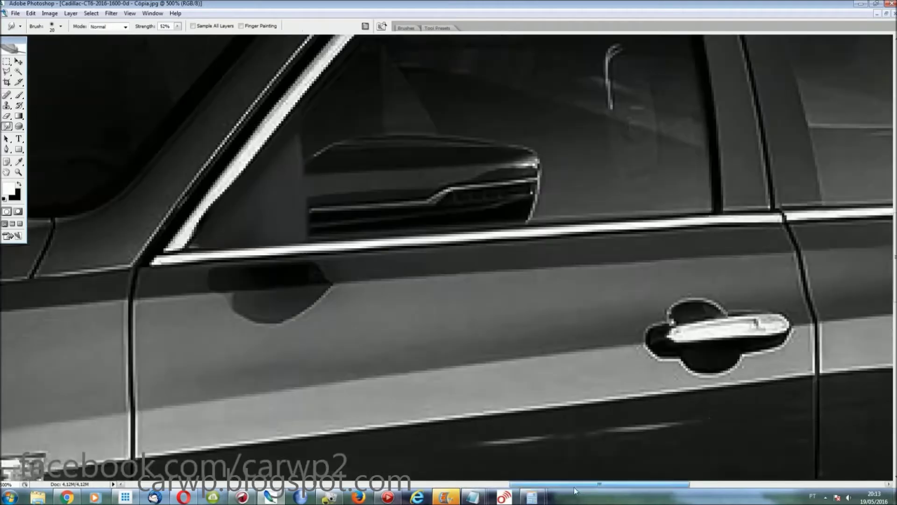
Step: Lasso the mirror reflection, smudge it into the dark glass, and deselect
{"action": "scroll", "coordinate": [794, 315], "scroll_direction": "up", "scroll_amount": 3}
{"action": "key", "text": "l"}
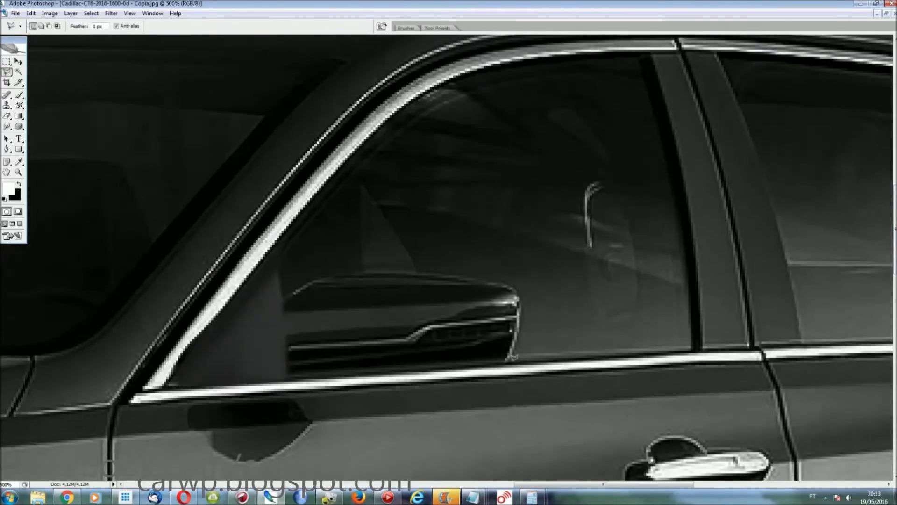
{"action": "left_click", "coordinate": [511, 359]}
{"action": "left_click", "coordinate": [500, 239]}
{"action": "left_click", "coordinate": [540, 322]}
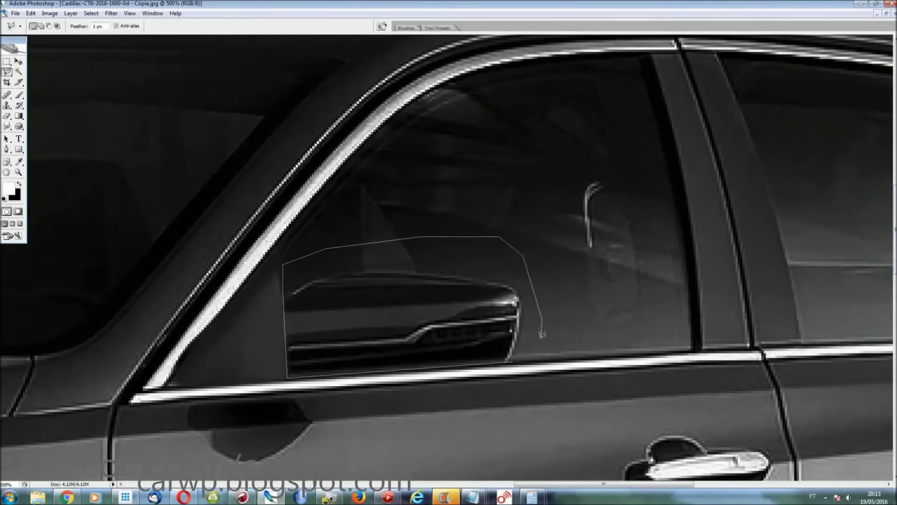
{"action": "double_click", "coordinate": [537, 357]}
{"action": "key", "text": "r"}
{"action": "mouse_move", "coordinate": [299, 290]}
{"action": "left_mouse_down"}
{"action": "mouse_move", "coordinate": [362, 276]}
{"action": "mouse_move", "coordinate": [327, 355]}
{"action": "mouse_move", "coordinate": [299, 327]}
{"action": "mouse_move", "coordinate": [407, 266]}
{"action": "mouse_move", "coordinate": [481, 329]}
{"action": "mouse_move", "coordinate": [487, 270]}
{"action": "mouse_move", "coordinate": [388, 369]}
{"action": "mouse_move", "coordinate": [400, 316]}
{"action": "mouse_move", "coordinate": [444, 318]}
{"action": "left_mouse_up"}
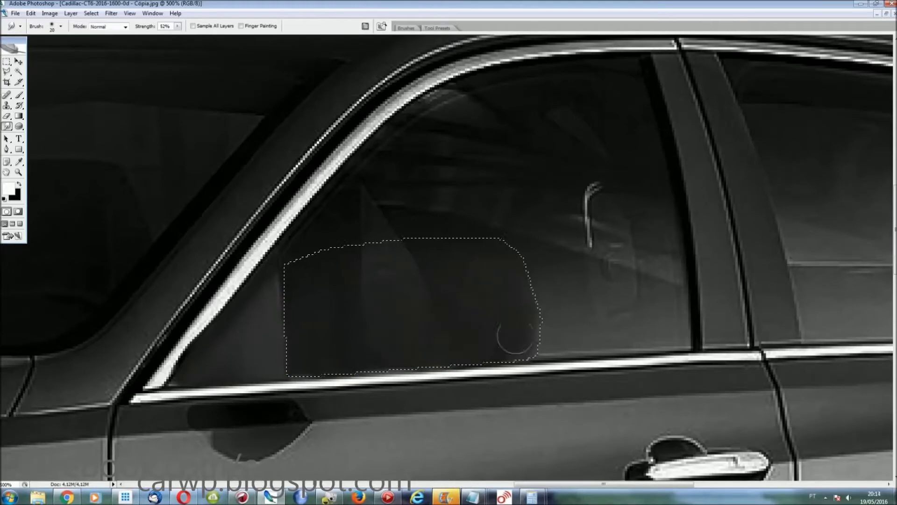
{"action": "key", "text": "ctrl+d"}
Step: Copy the lower window trim to a new layer and stretch it across the mirror gap
{"action": "key", "text": "l"}
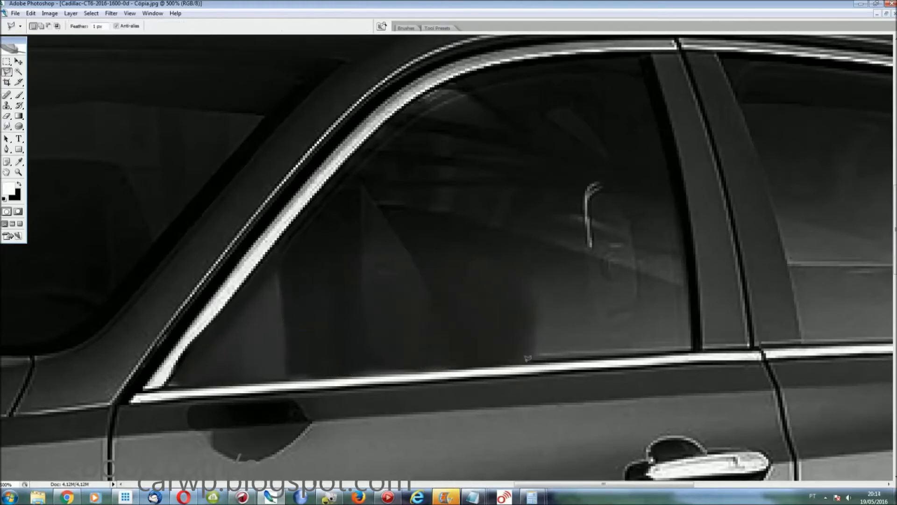
{"action": "double_click", "coordinate": [579, 372]}
{"action": "key", "text": "ctrl+j"}
{"action": "key", "text": "ctrl+t"}
{"action": "left_click_drag", "start_coordinate": [534, 333], "coordinate": [262, 334]}
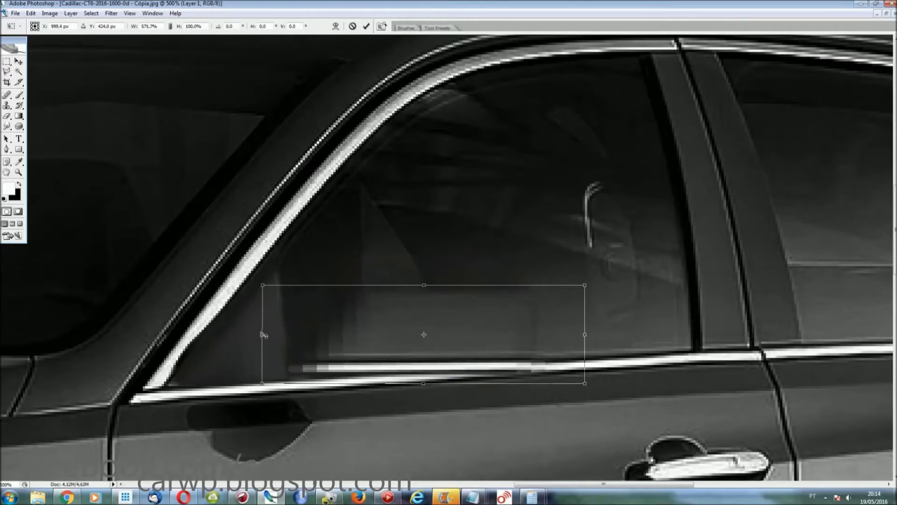
{"action": "key", "text": "Return"}
{"action": "key", "text": "ctrl+t"}
{"action": "left_click_drag", "start_coordinate": [585, 342], "coordinate": [603, 342]}
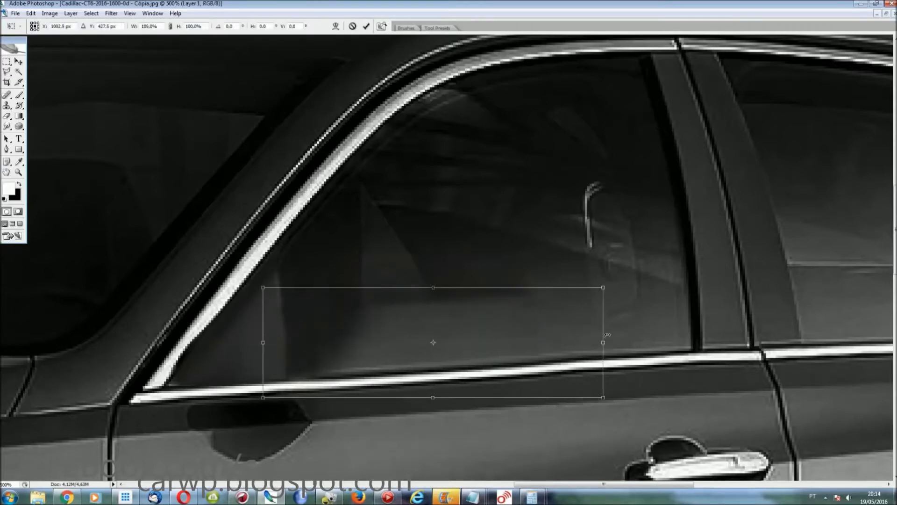
{"action": "right_click", "coordinate": [502, 331]}
{"action": "left_click", "coordinate": [545, 366]}
{"action": "key", "text": "Return"}
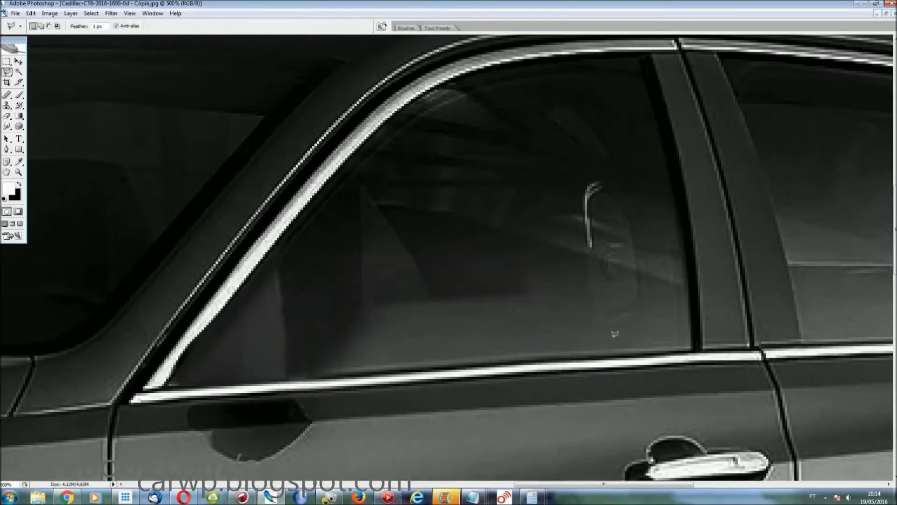
Step: Trace the CT6's roof and rear glass with Polygonal Lasso points from rear window to windshield
{"action": "left_click_drag", "start_coordinate": [566, 488], "coordinate": [753, 487]}
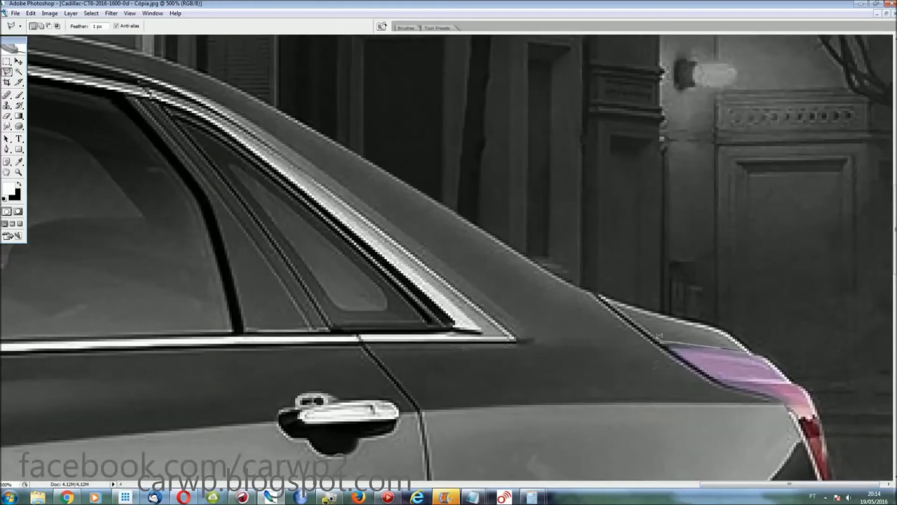
{"action": "left_click", "coordinate": [657, 341]}
{"action": "left_click_drag", "start_coordinate": [771, 484], "coordinate": [388, 484]}
{"action": "left_click", "coordinate": [701, 345]}
{"action": "left_click", "coordinate": [545, 357]}
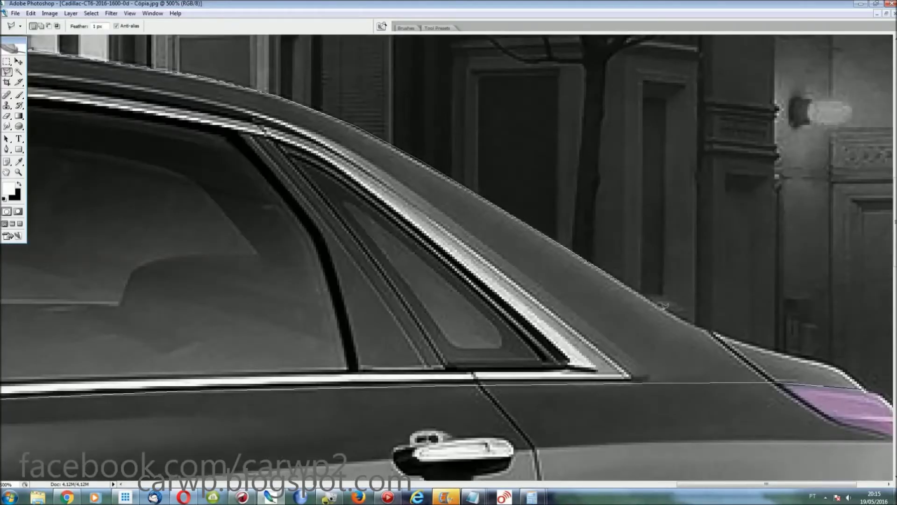
{"action": "left_click_drag", "start_coordinate": [712, 327], "coordinate": [574, 329]}
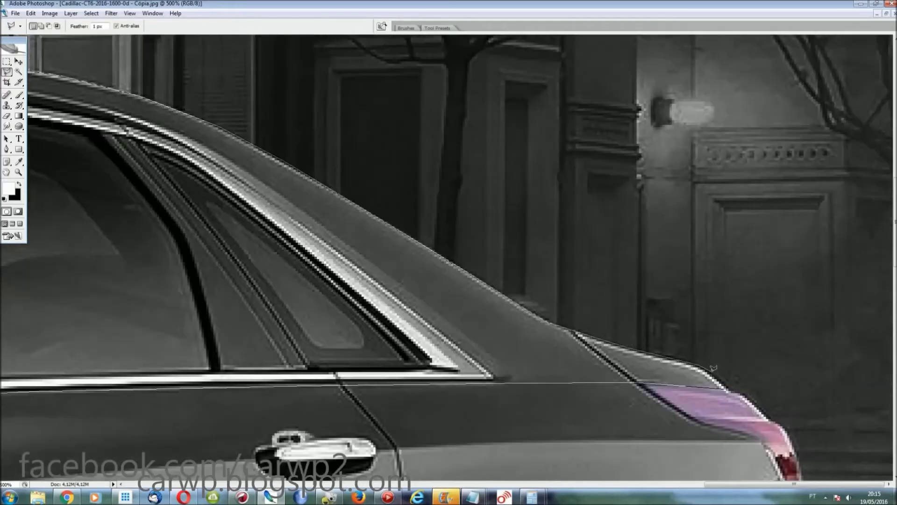
{"action": "left_click", "coordinate": [152, 13]}
Step: Bring the Ciel document forward, maximize and zoom it, and lasso the area above its beltline
{"action": "left_click", "coordinate": [187, 217]}
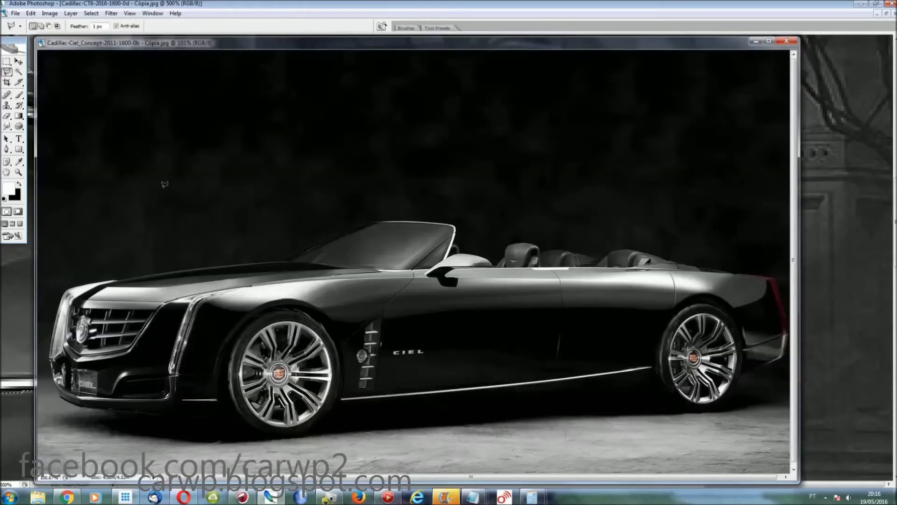
{"action": "left_click", "coordinate": [768, 42]}
{"action": "key", "text": "ctrl+plus"}
{"action": "key", "text": "ctrl+plus"}
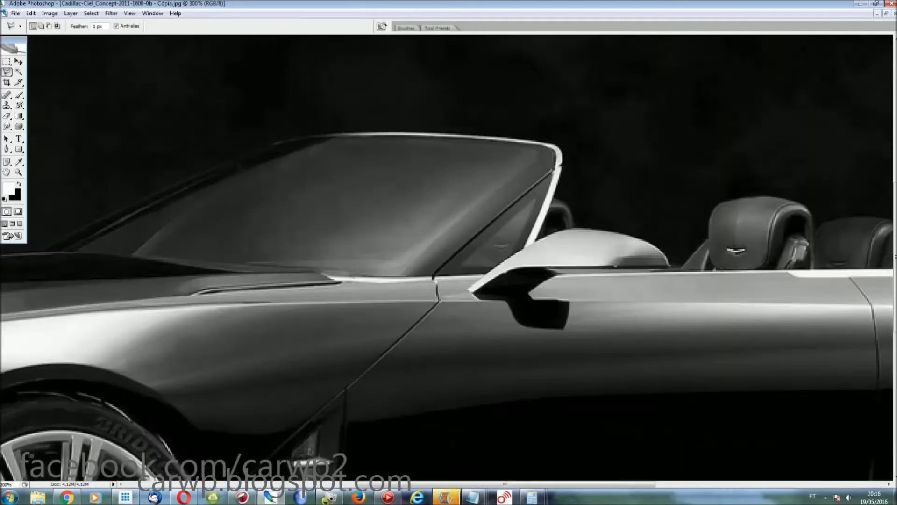
{"action": "left_click_drag", "start_coordinate": [624, 485], "coordinate": [734, 486]}
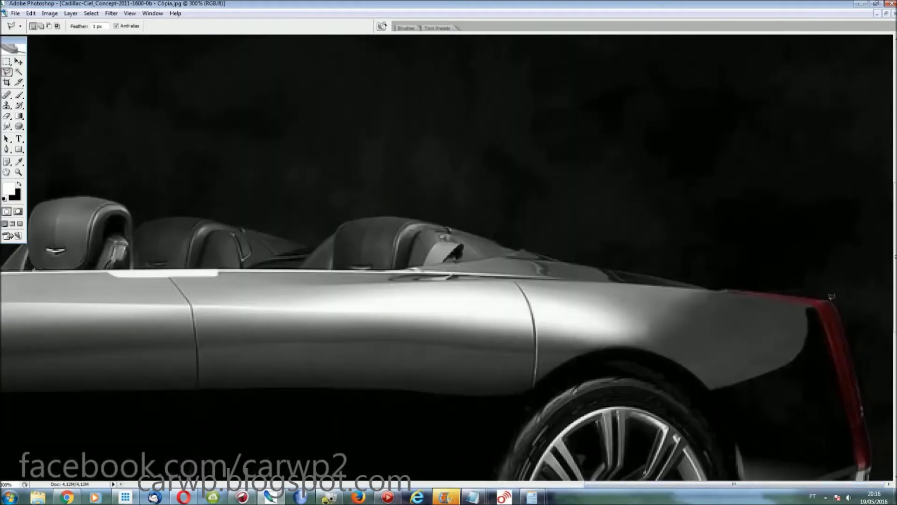
{"action": "left_click", "coordinate": [724, 288]}
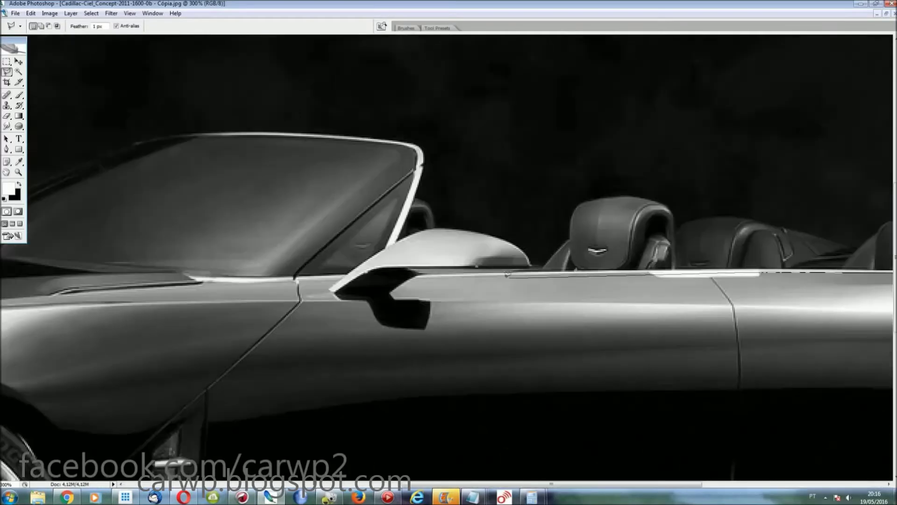
{"action": "left_click", "coordinate": [415, 276]}
{"action": "left_click", "coordinate": [295, 278]}
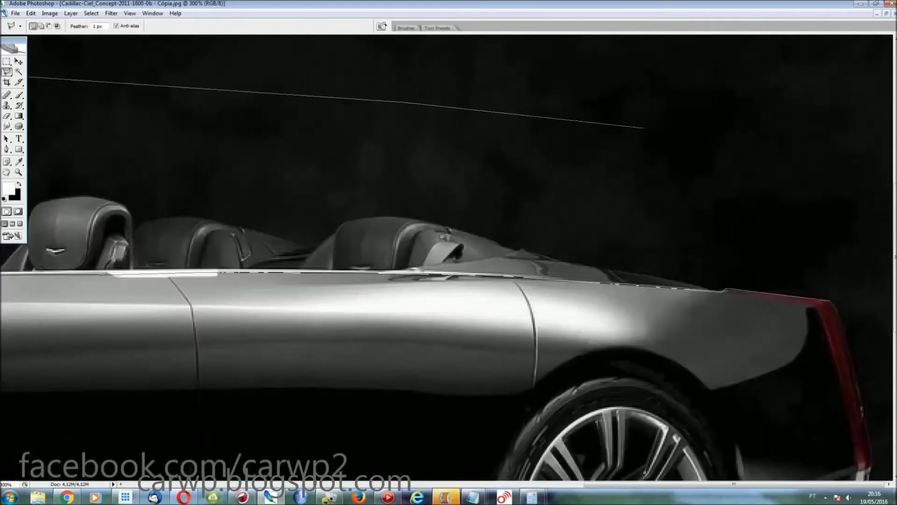
{"action": "left_click", "coordinate": [710, 91]}
{"action": "double_click", "coordinate": [812, 299]}
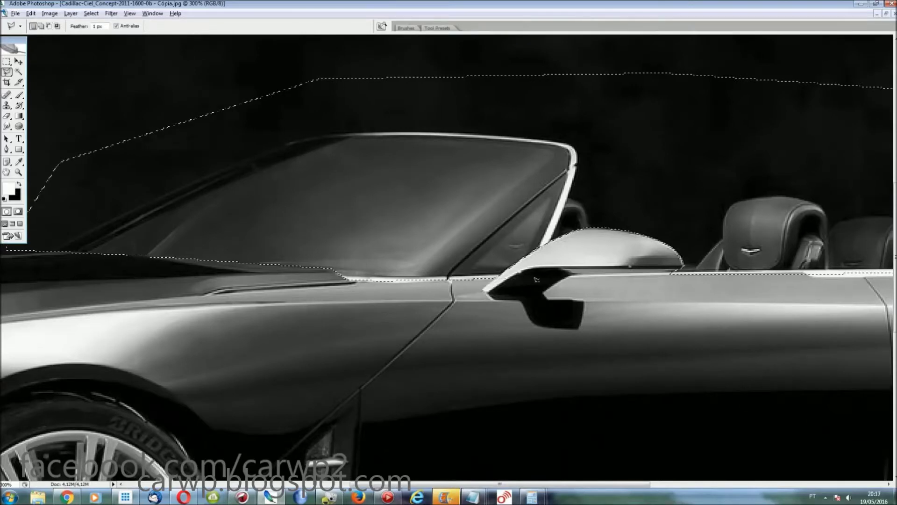
Step: Save the beltline selection as Temp, then paste the CT6 roof and drag it onto the car
{"action": "left_click", "coordinate": [91, 13]}
{"action": "left_click", "coordinate": [108, 169]}
{"action": "type", "text": "Temp"}
{"action": "key", "text": "Return"}
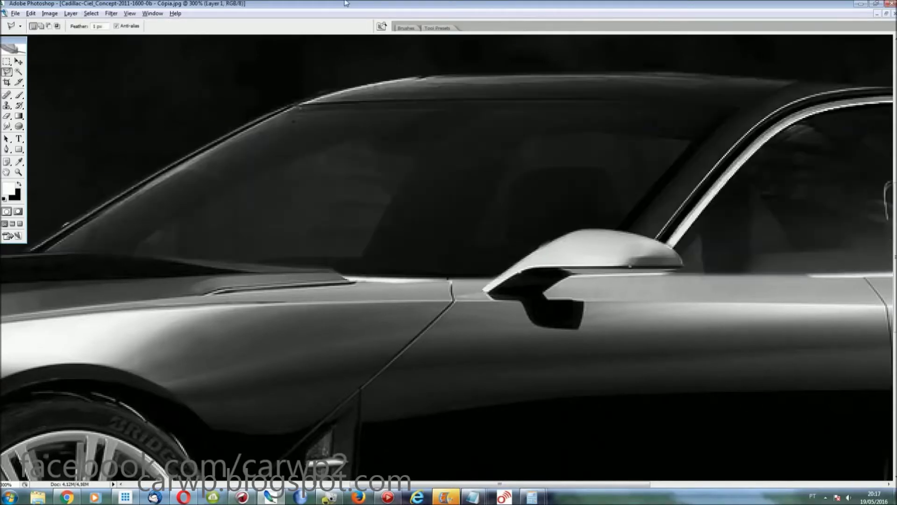
{"action": "key", "text": "ctrl+j"}
{"action": "key", "text": "ctrl+alt+0"}
{"action": "key", "text": "ctrl+t"}
{"action": "key", "text": "Escape"}
{"action": "key", "text": "ctrl+z"}
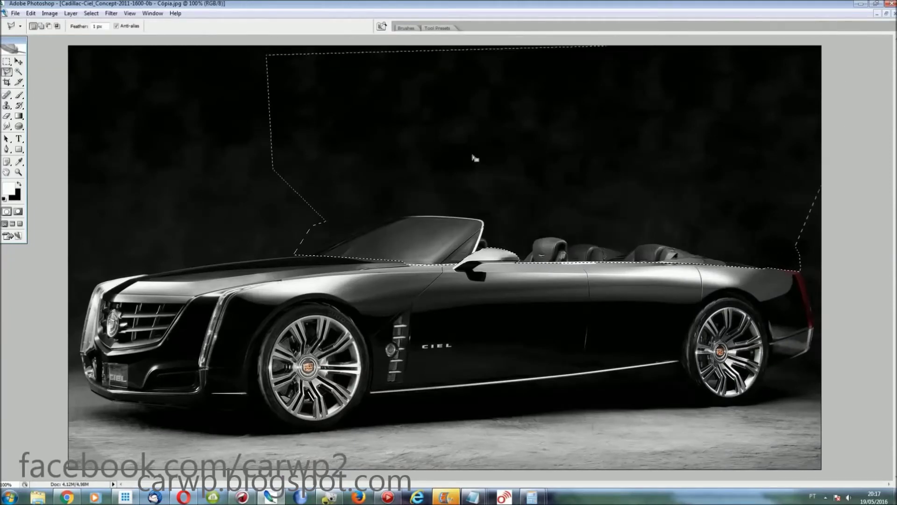
{"action": "key", "text": "ctrl+v"}
{"action": "key", "text": "ctrl+t"}
{"action": "left_click_drag", "start_coordinate": [468, 174], "coordinate": [407, 237]}
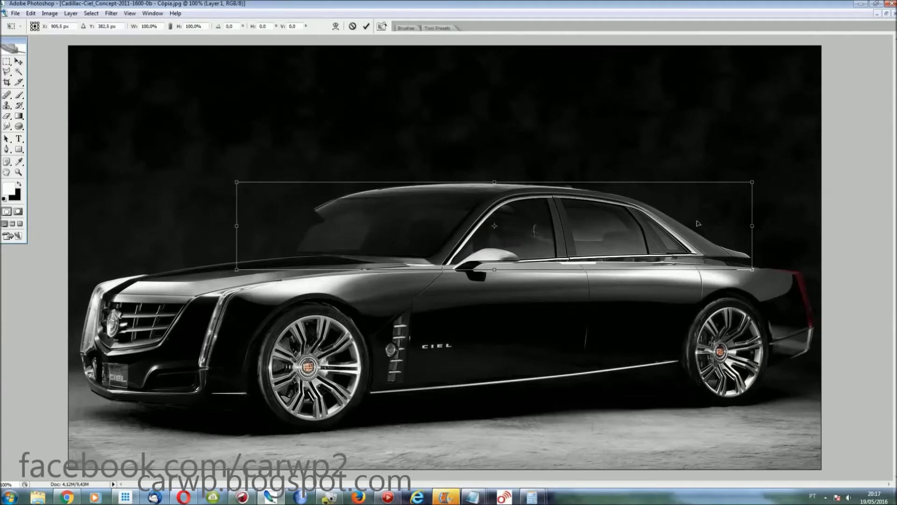
Step: Extend the selection over the hood and top edge, start saving it as Temp2, and lower the roof
{"action": "key", "text": "ctrl+plus"}
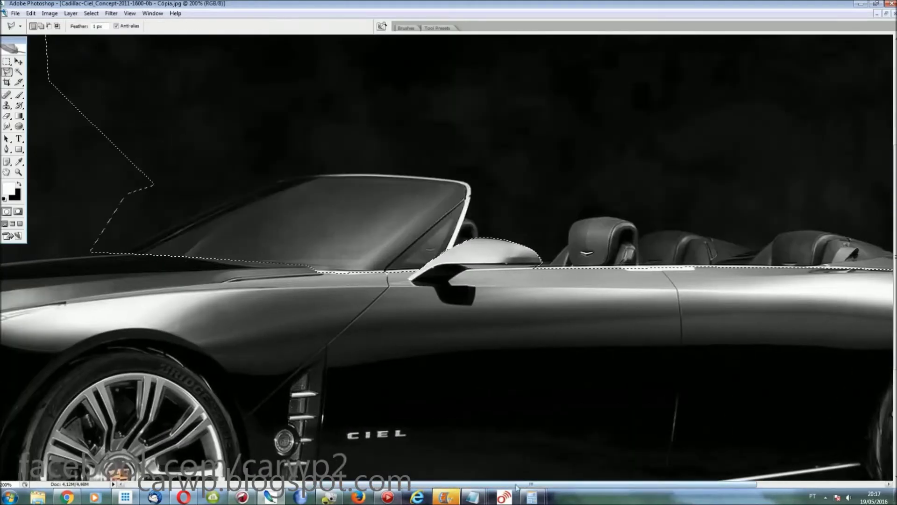
{"action": "scroll", "coordinate": [517, 487], "scroll_direction": "left", "scroll_amount": 3}
{"action": "scroll", "coordinate": [597, 237], "scroll_direction": "left", "scroll_amount": 4}
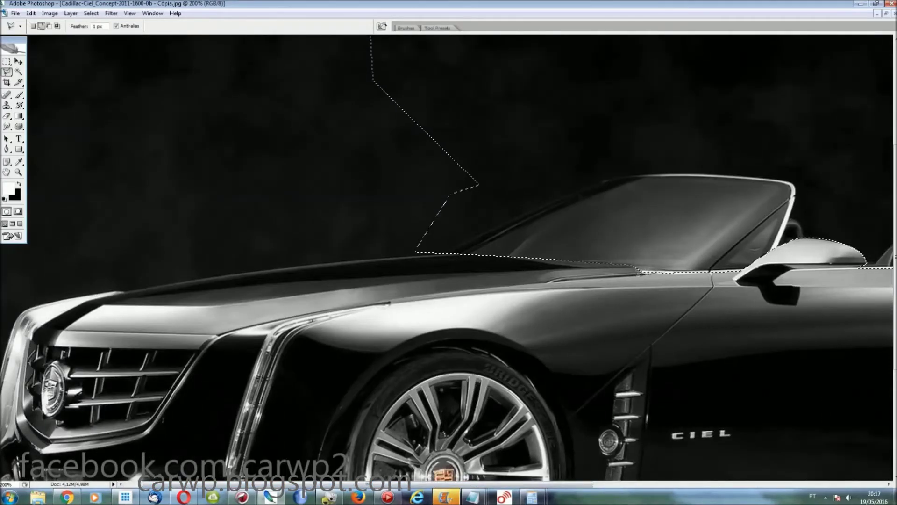
{"action": "left_click", "coordinate": [253, 280]}
{"action": "left_click", "coordinate": [185, 136]}
{"action": "key", "text": "ctrl+minus"}
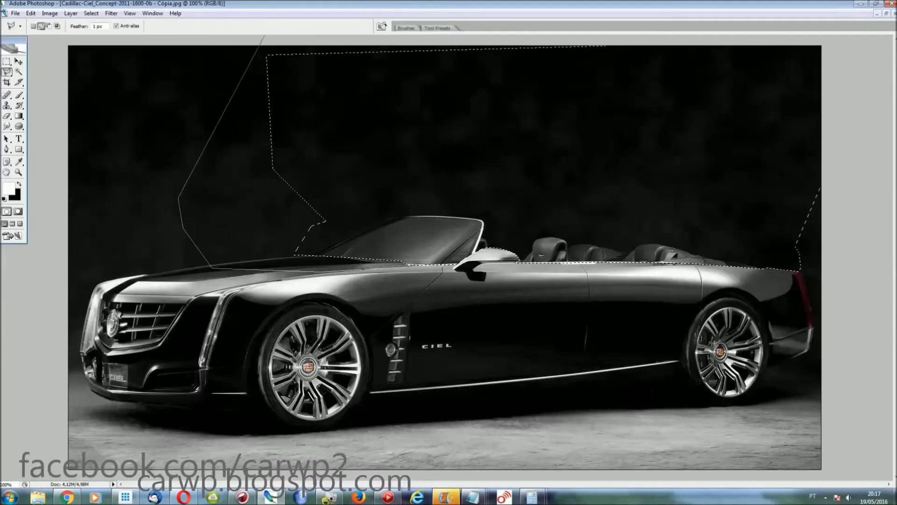
{"action": "left_click", "coordinate": [144, 45]}
{"action": "left_click", "coordinate": [860, 45]}
{"action": "left_click", "coordinate": [821, 188]}
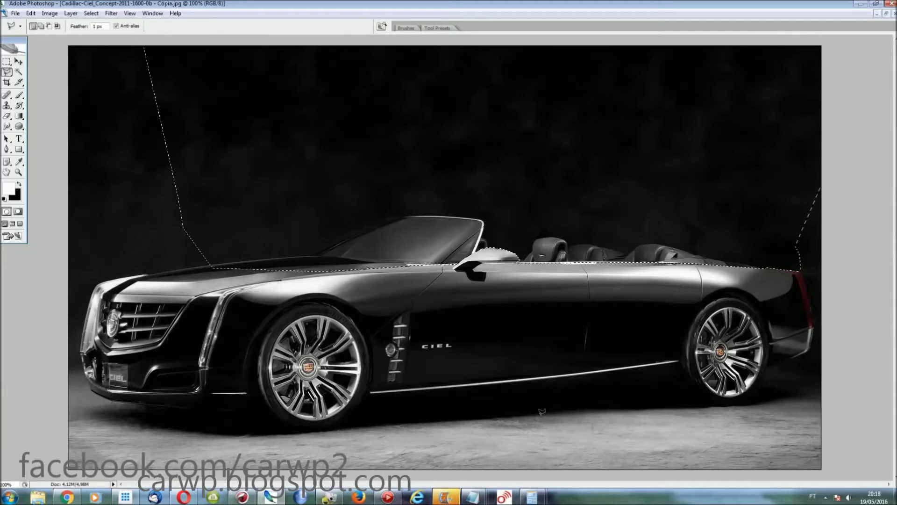
{"action": "left_click", "coordinate": [92, 13]}
{"action": "left_click", "coordinate": [107, 168]}
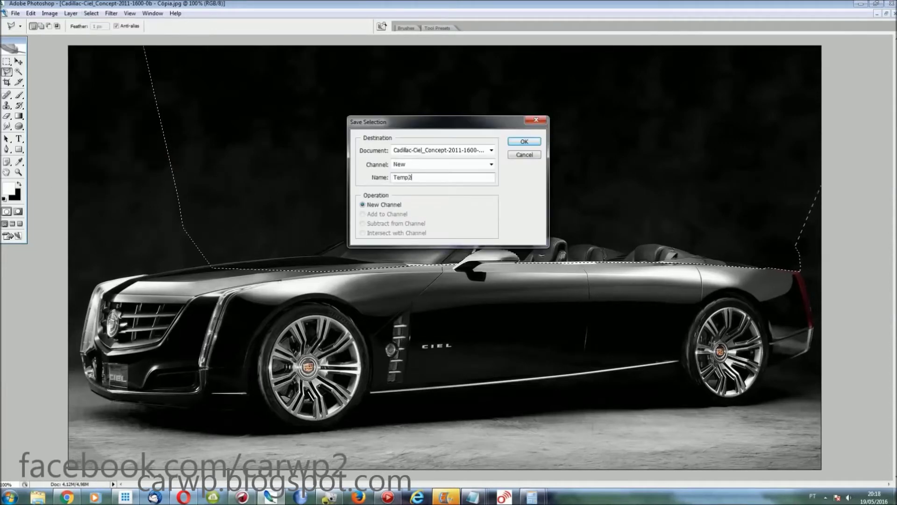
{"action": "left_click_drag", "start_coordinate": [676, 168], "coordinate": [676, 239]}
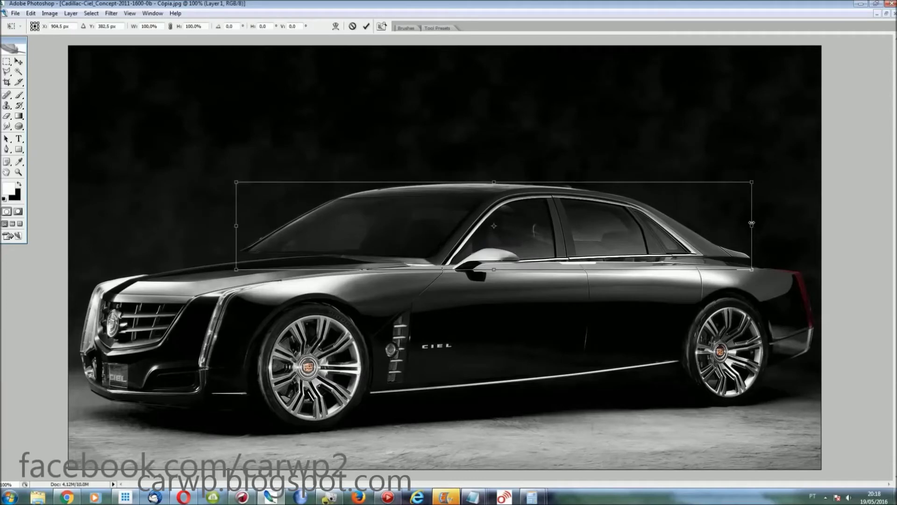
Step: Widen the CT6 roof to about 103.8%, skew and nudge it onto the body, and commit
{"action": "left_click_drag", "start_coordinate": [752, 224], "coordinate": [772, 238]}
{"action": "left_click_drag", "start_coordinate": [240, 229], "coordinate": [234, 212]}
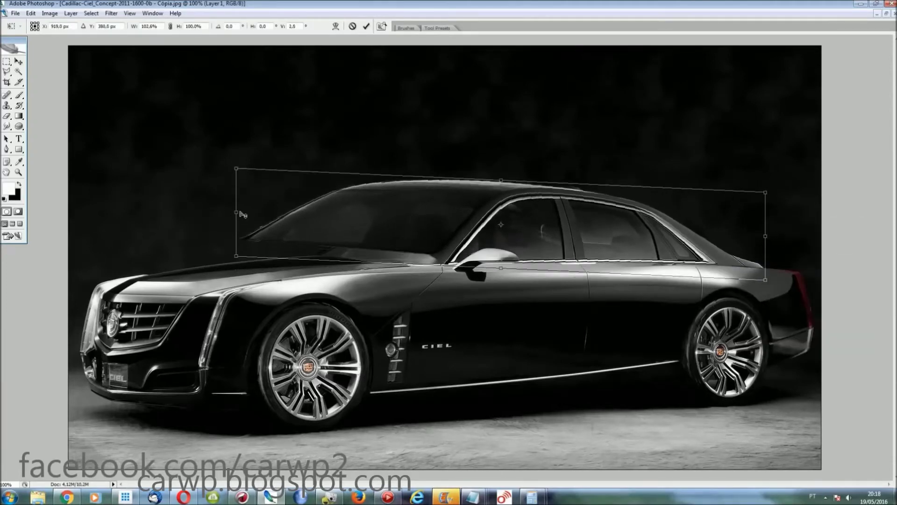
{"action": "key", "text": "Down"}
{"action": "key", "text": "Down"}
{"action": "key", "text": "Down"}
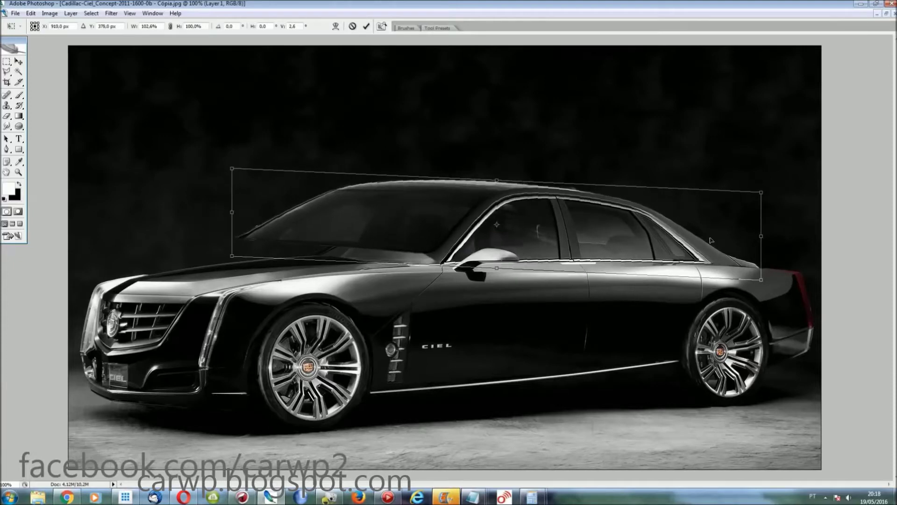
{"action": "left_click_drag", "start_coordinate": [761, 237], "coordinate": [767, 240]}
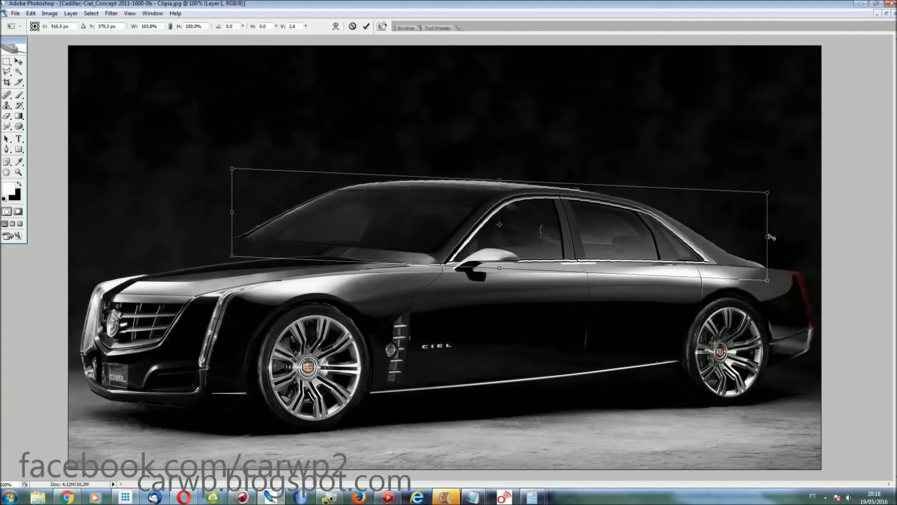
{"action": "left_click_drag", "start_coordinate": [771, 236], "coordinate": [761, 238]}
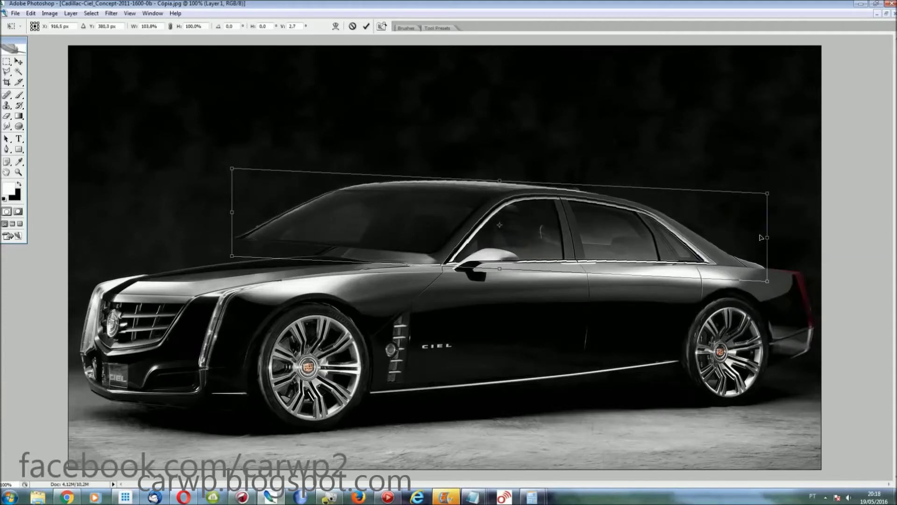
{"action": "key", "text": "Return"}
Step: Cut the upper rear roof area onto its own layer and move it right and down into place
{"action": "key", "text": "l"}
{"action": "key", "text": "m"}
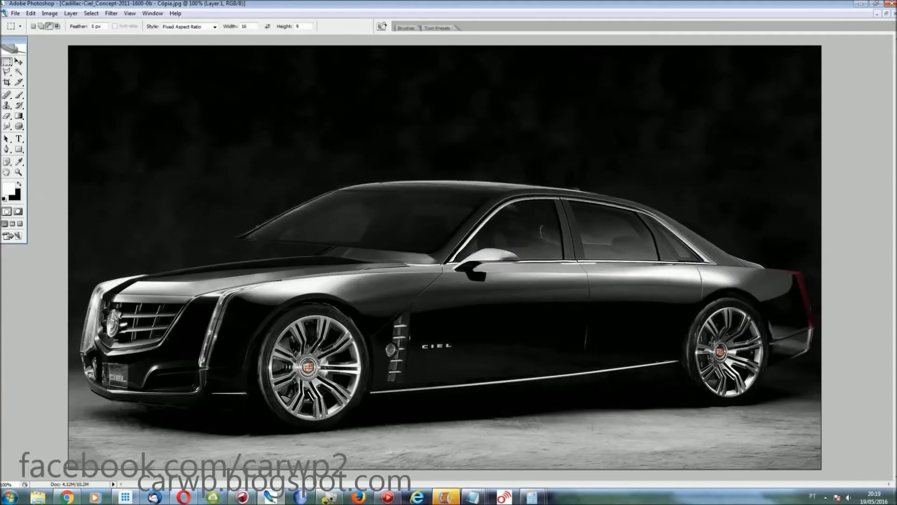
{"action": "left_click", "coordinate": [178, 27]}
{"action": "left_click", "coordinate": [187, 34]}
{"action": "left_click_drag", "start_coordinate": [821, 74], "coordinate": [588, 323]}
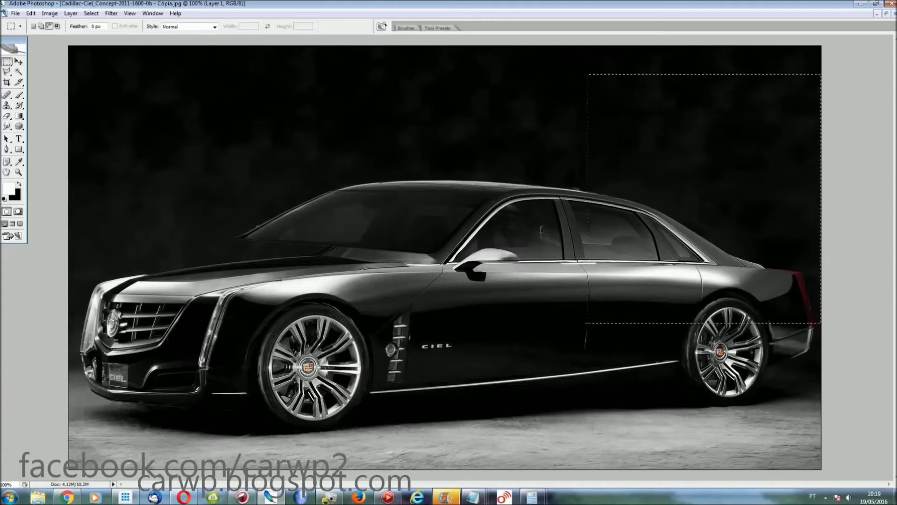
{"action": "key", "text": "ctrl+x"}
{"action": "key", "text": "ctrl+v"}
{"action": "key", "text": "ctrl+plus"}
{"action": "key", "text": "ctrl+plus"}
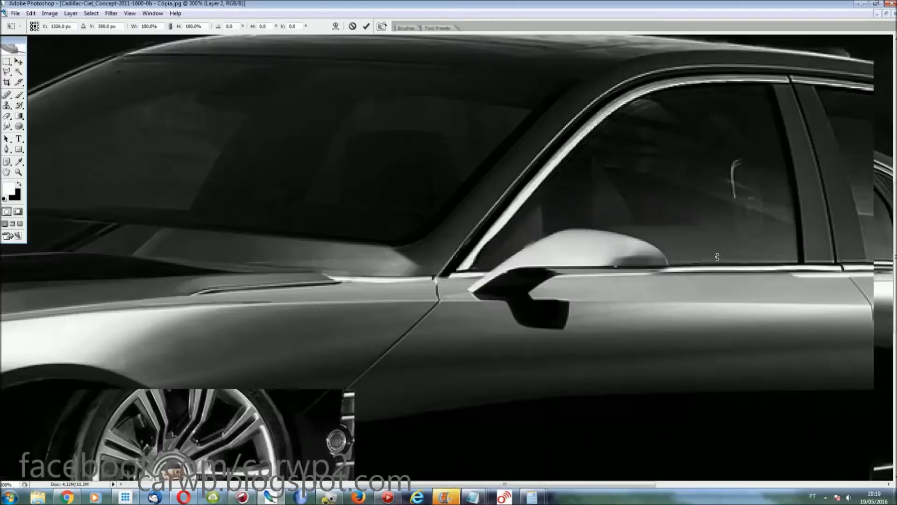
{"action": "left_click_drag", "start_coordinate": [414, 178], "coordinate": [601, 275]}
{"action": "key", "text": "Return"}
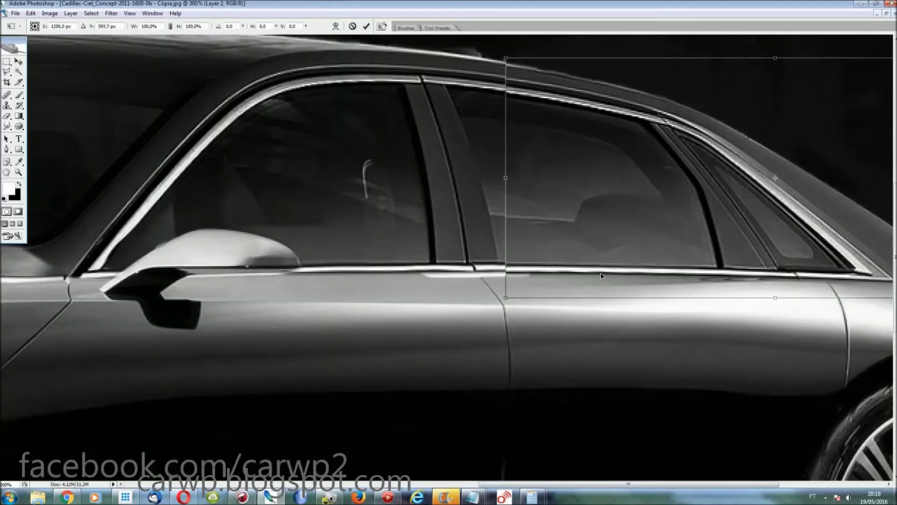
{"action": "key", "text": "ctrl+minus"}
{"action": "key", "text": "ctrl+minus"}
Step: Stretch the roof piece wider toward the rear with Free Transform
{"action": "key", "text": "ctrl+t"}
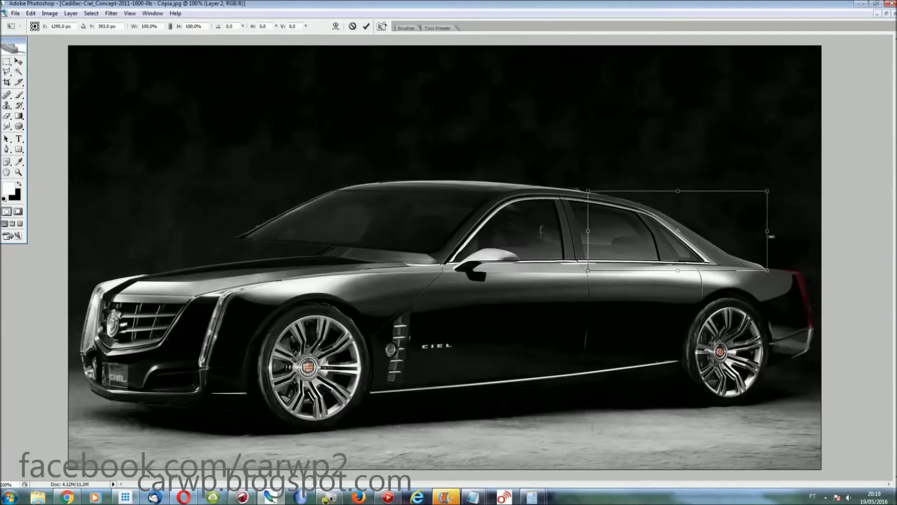
{"action": "left_click_drag", "start_coordinate": [770, 236], "coordinate": [786, 239]}
{"action": "key", "text": "Return"}
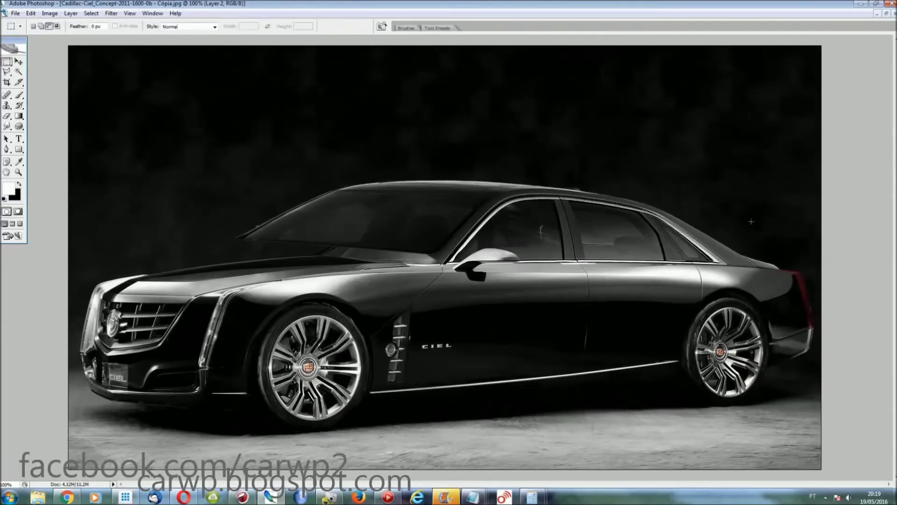
Step: Warp the roof's rear corner onto the rear deck, then hide Layer 2
{"action": "key", "text": "ctrl+plus"}
{"action": "scroll", "coordinate": [742, 477], "scroll_direction": "right", "scroll_amount": 10}
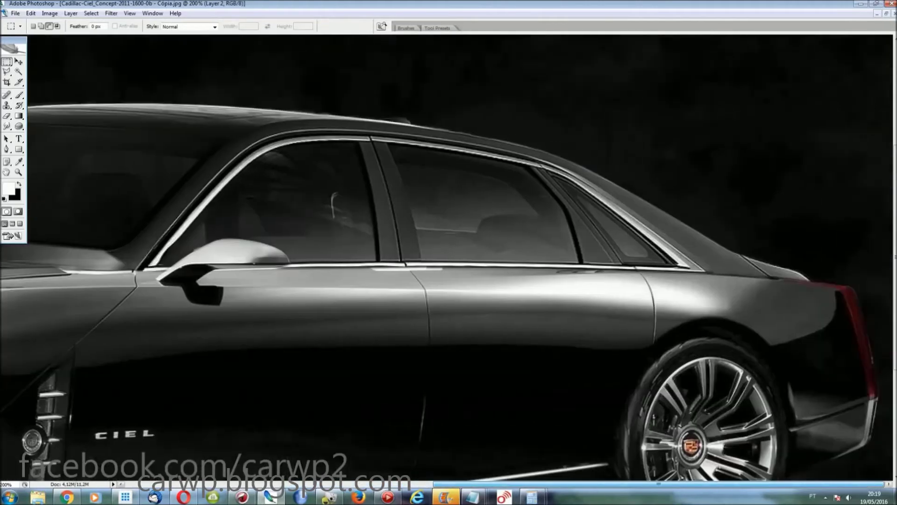
{"action": "key", "text": "ctrl+t"}
{"action": "right_click", "coordinate": [763, 262]}
{"action": "left_click", "coordinate": [811, 335]}
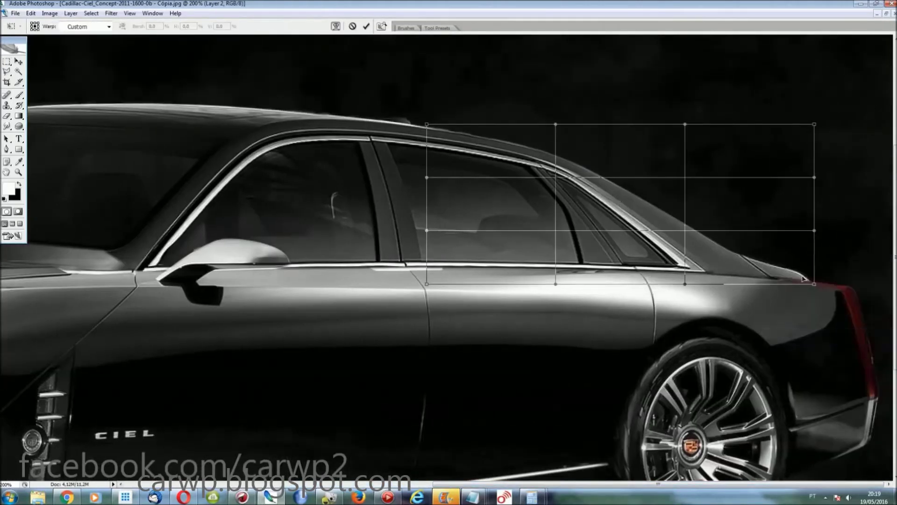
{"action": "left_click_drag", "start_coordinate": [815, 284], "coordinate": [831, 281]}
{"action": "key", "text": "Return"}
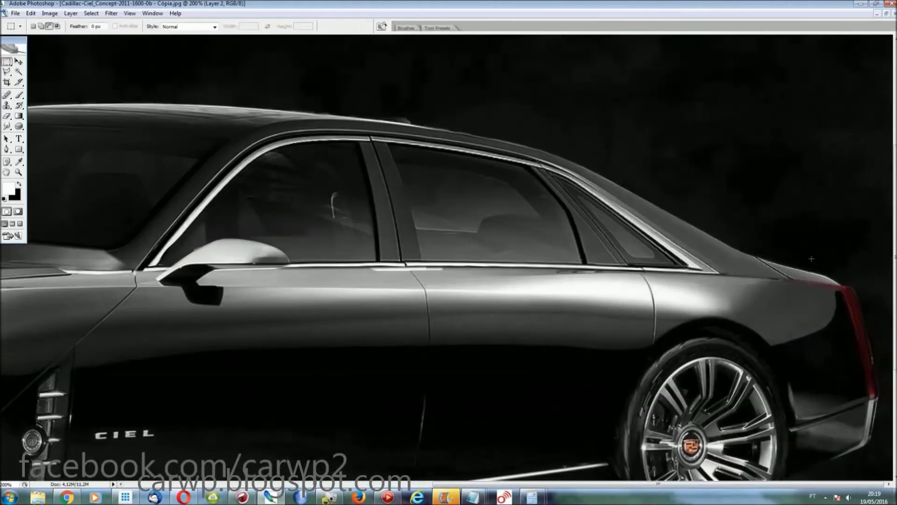
{"action": "key", "text": "F7"}
{"action": "left_click", "coordinate": [792, 366]}
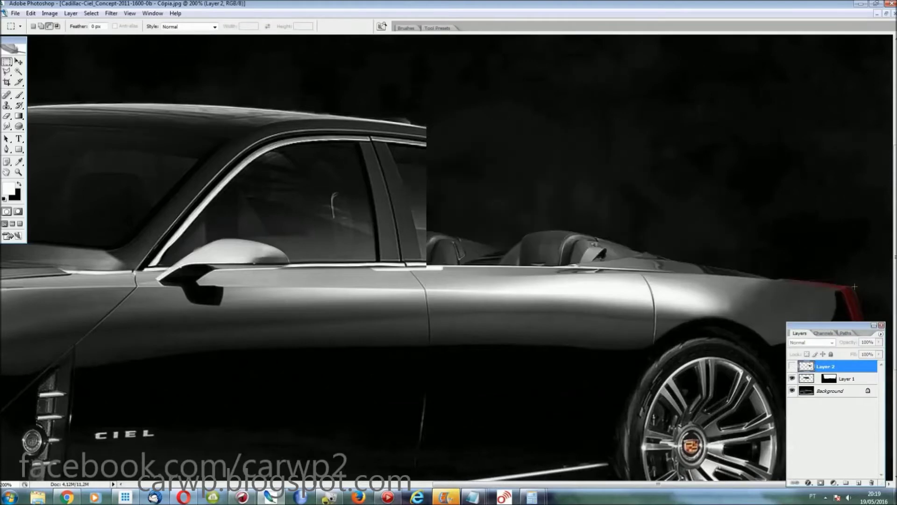
Step: Show Layer 2 again and make Layer 1 the active layer
{"action": "key", "text": "l"}
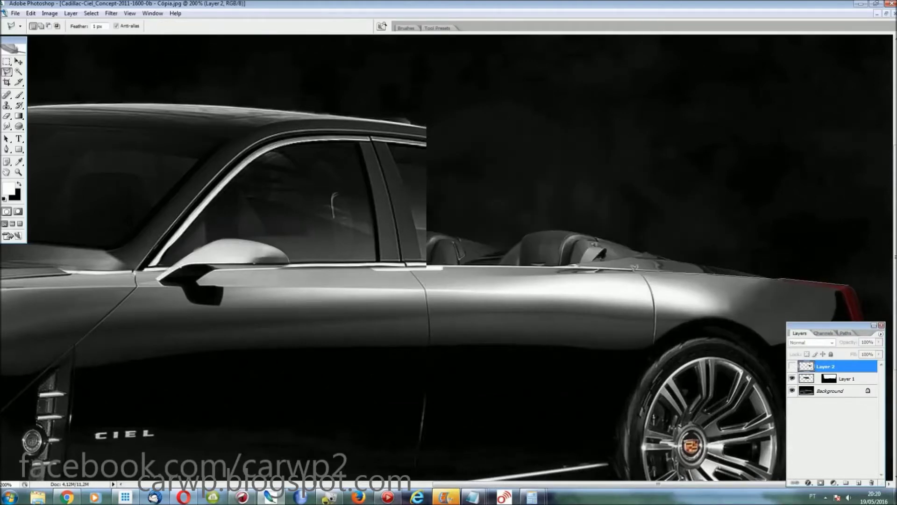
{"action": "left_click", "coordinate": [792, 366]}
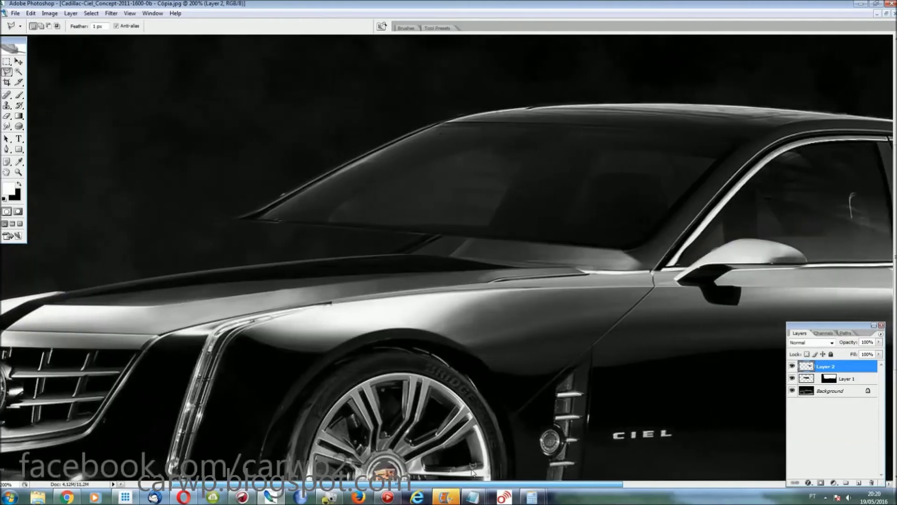
{"action": "left_click_drag", "start_coordinate": [729, 482], "coordinate": [563, 482]}
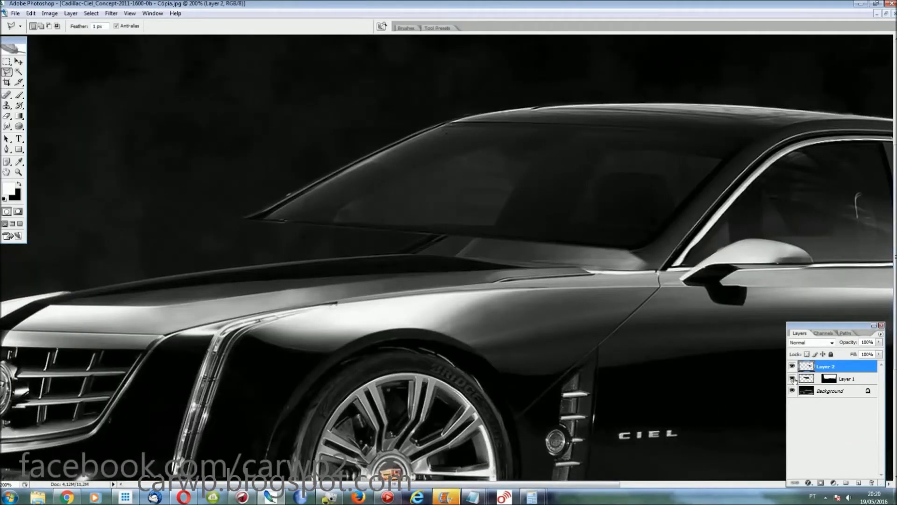
{"action": "left_click", "coordinate": [792, 379]}
{"action": "left_click", "coordinate": [847, 379]}
Step: Warp Layer 1's windshield, pulling the top edge down over the roofline
{"action": "key", "text": "ctrl+t"}
{"action": "right_click", "coordinate": [472, 196]}
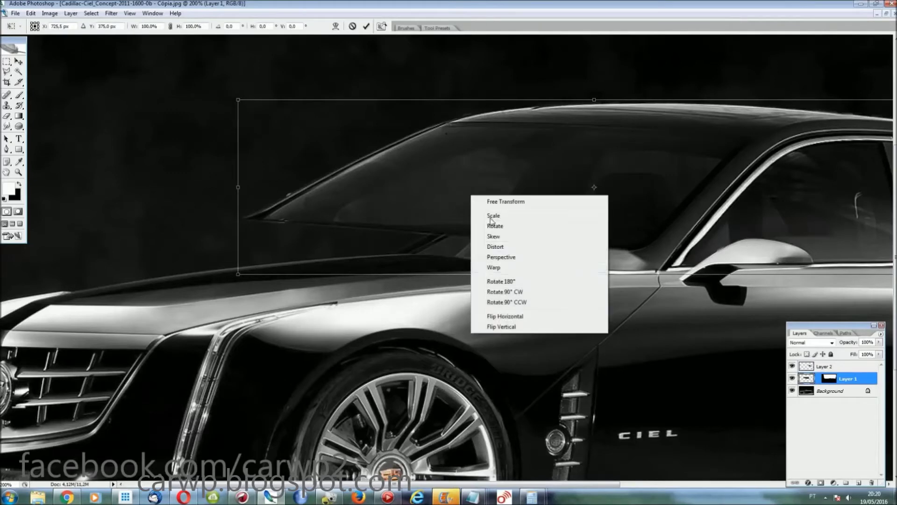
{"action": "left_click", "coordinate": [494, 267]}
{"action": "left_click_drag", "start_coordinate": [256, 227], "coordinate": [255, 267]}
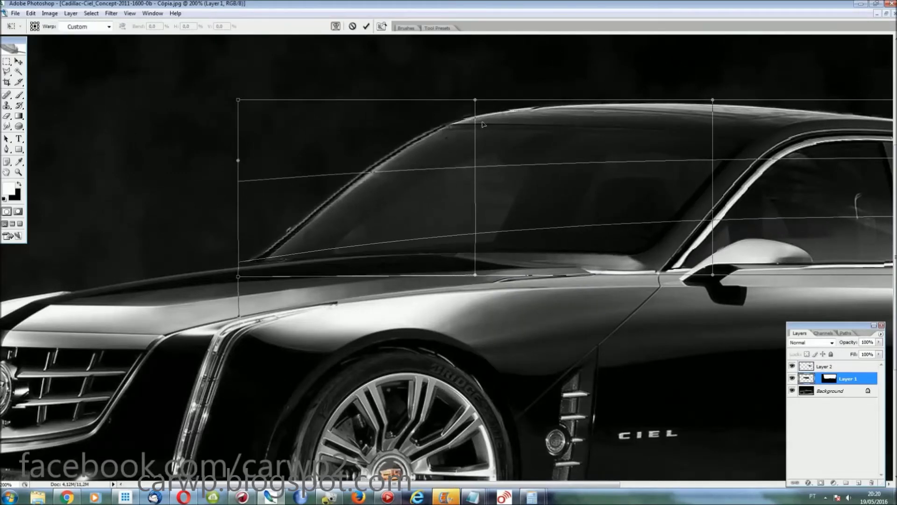
{"action": "left_click_drag", "start_coordinate": [475, 100], "coordinate": [484, 147]}
{"action": "key", "text": "Return"}
Step: Fit the car on screen and marquee-select the windshield area of Layer 1
{"action": "key", "text": "l"}
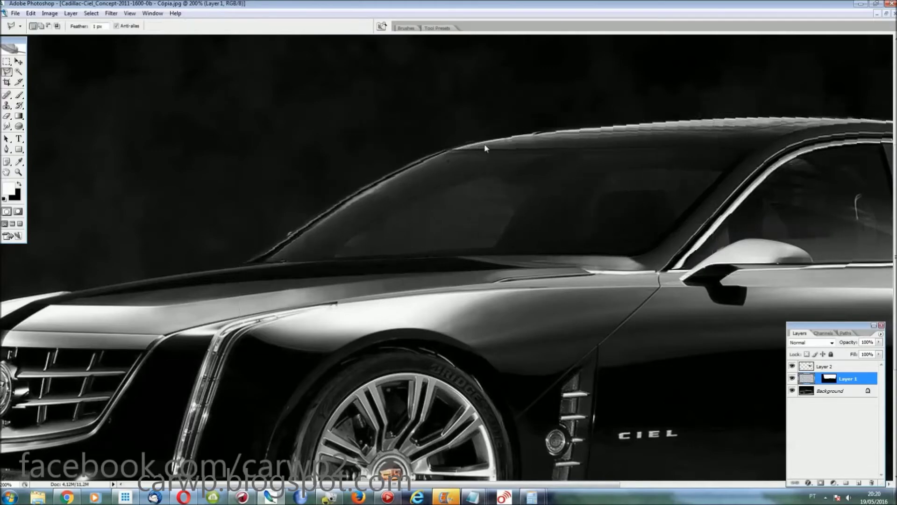
{"action": "key", "text": "ctrl+0"}
{"action": "scroll", "coordinate": [484, 142], "scroll_direction": "up", "scroll_amount": 3}
{"action": "scroll", "coordinate": [543, 473], "scroll_direction": "down", "scroll_amount": 1}
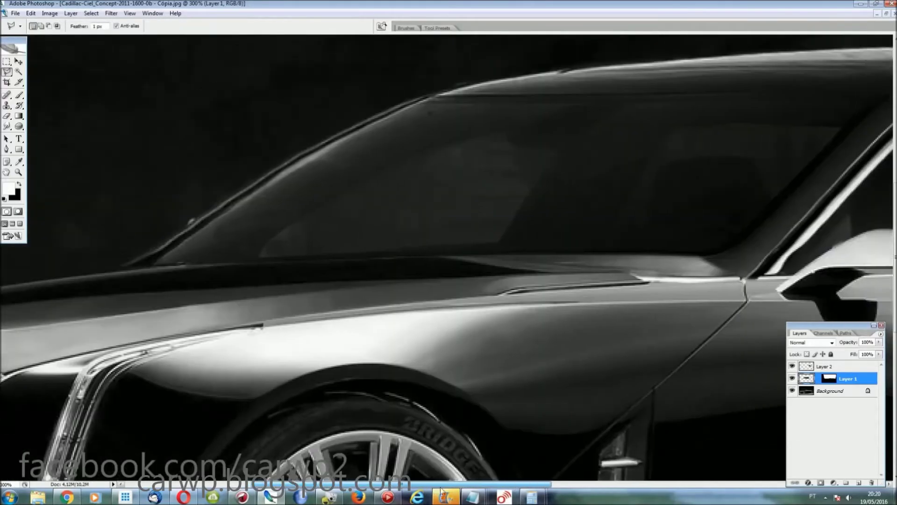
{"action": "scroll", "coordinate": [542, 474], "scroll_direction": "down", "scroll_amount": 1}
{"action": "scroll", "coordinate": [543, 473], "scroll_direction": "down", "scroll_amount": 1}
{"action": "key", "text": "m"}
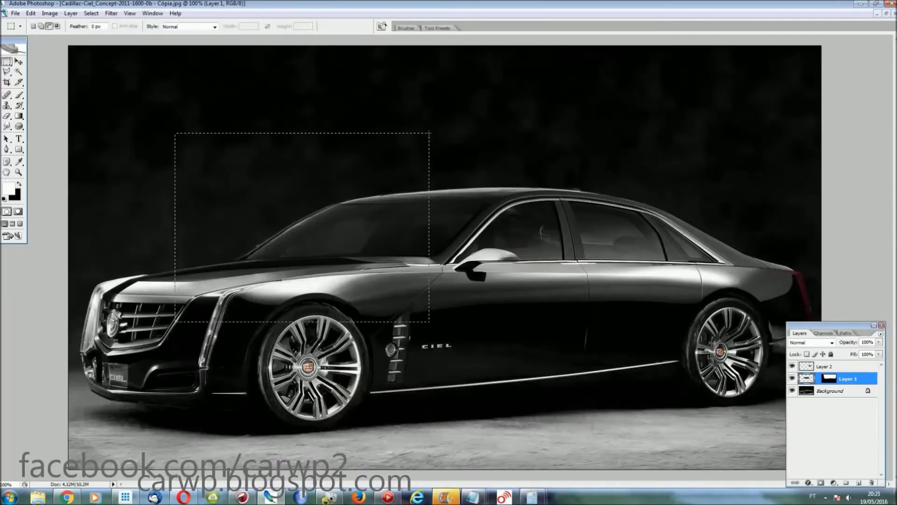
{"action": "left_click_drag", "start_coordinate": [430, 133], "coordinate": [445, 134]}
Step: Delete the windshield block and paste a windshield patch as Layer 3, moved left over it
{"action": "key", "text": "Delete"}
{"action": "key", "text": "ctrl+d"}
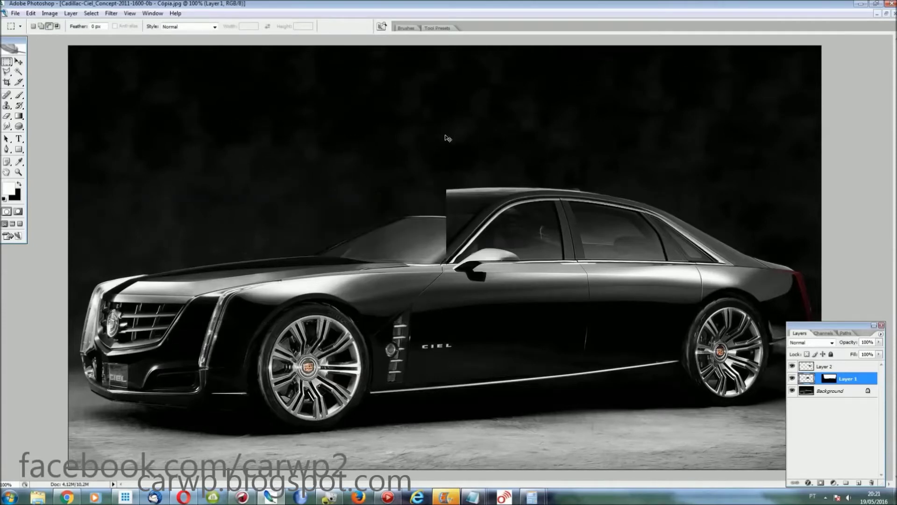
{"action": "key", "text": "ctrl+v"}
{"action": "left_click_drag", "start_coordinate": [522, 253], "coordinate": [415, 226]}
Step: Narrow the windshield patch from its left side to 66.9% width
{"action": "key", "text": "ctrl+plus"}
{"action": "key", "text": "ctrl+plus"}
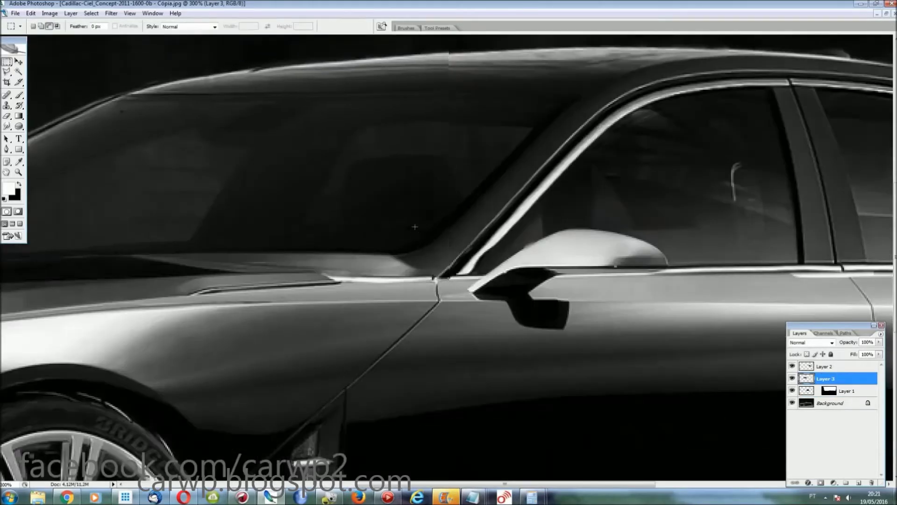
{"action": "key", "text": "ctrl+t"}
{"action": "key", "text": "ctrl+minus"}
{"action": "key", "text": "ctrl+minus"}
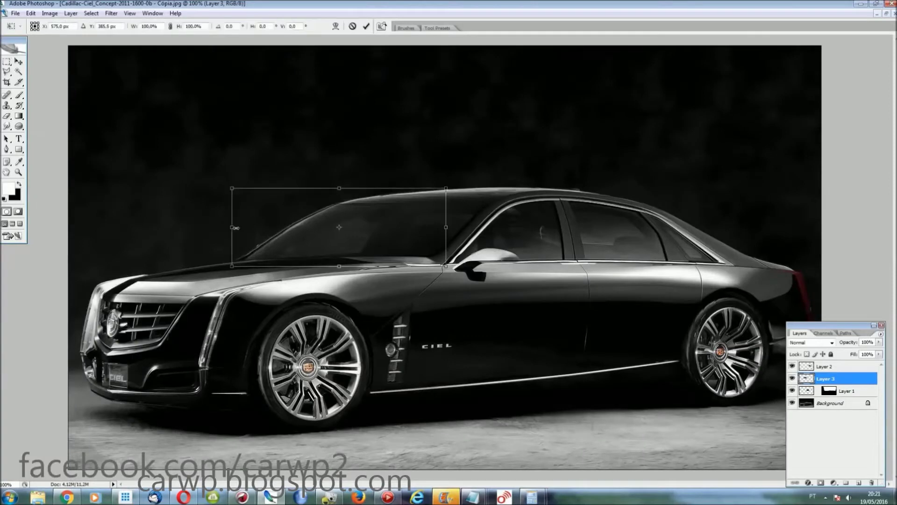
{"action": "left_click_drag", "start_coordinate": [236, 227], "coordinate": [298, 227]}
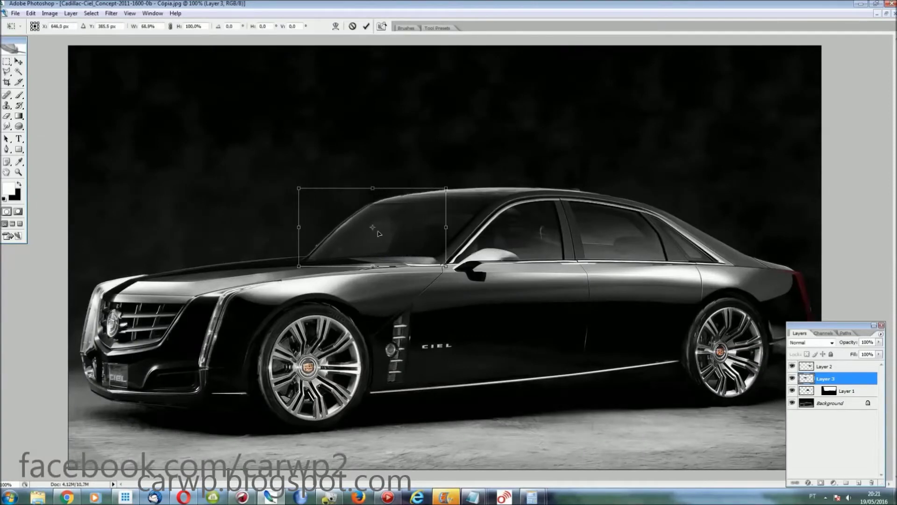
Step: Skew the patch's left edge to rake along the windshield, then fit the car on screen
{"action": "key", "text": "ctrl+plus"}
{"action": "key", "text": "ctrl+plus"}
{"action": "right_click", "coordinate": [564, 196]}
{"action": "right_click", "coordinate": [556, 210]}
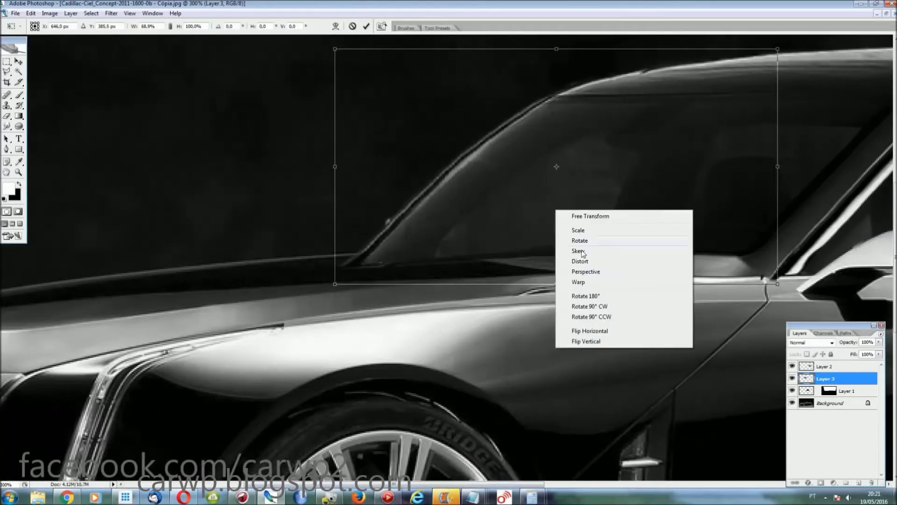
{"action": "left_click", "coordinate": [581, 253]}
{"action": "left_click_drag", "start_coordinate": [337, 168], "coordinate": [347, 149]}
{"action": "key", "text": "Return"}
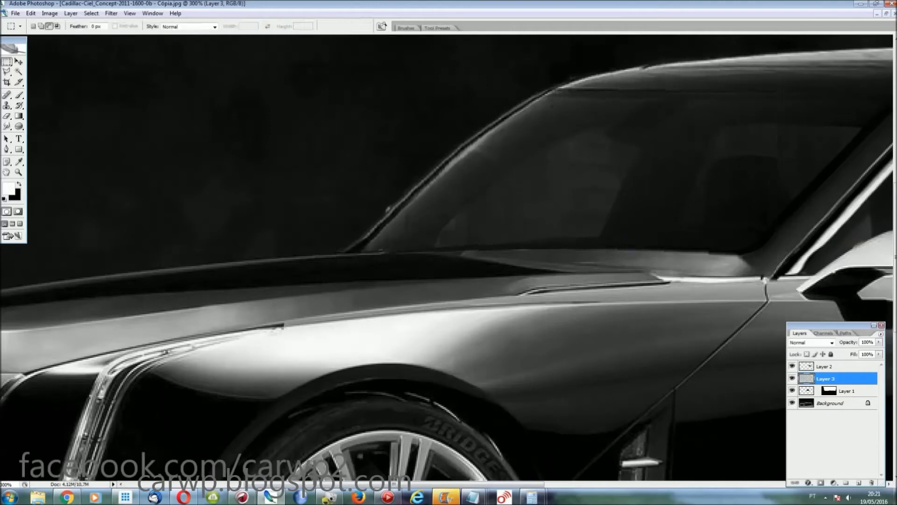
{"action": "key", "text": "ctrl+0"}
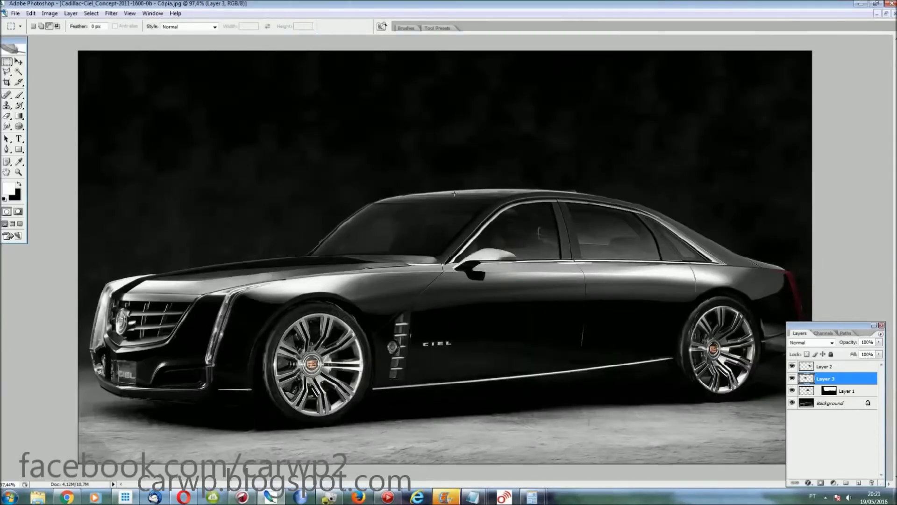
Step: Toggle Layer 2 and Layer 3 visibility to compare, then close the Layers panel
{"action": "left_click", "coordinate": [792, 366]}
{"action": "left_click", "coordinate": [792, 366]}
{"action": "left_click", "coordinate": [793, 378]}
{"action": "left_click", "coordinate": [792, 378]}
{"action": "left_click", "coordinate": [793, 378]}
{"action": "left_click", "coordinate": [881, 325]}
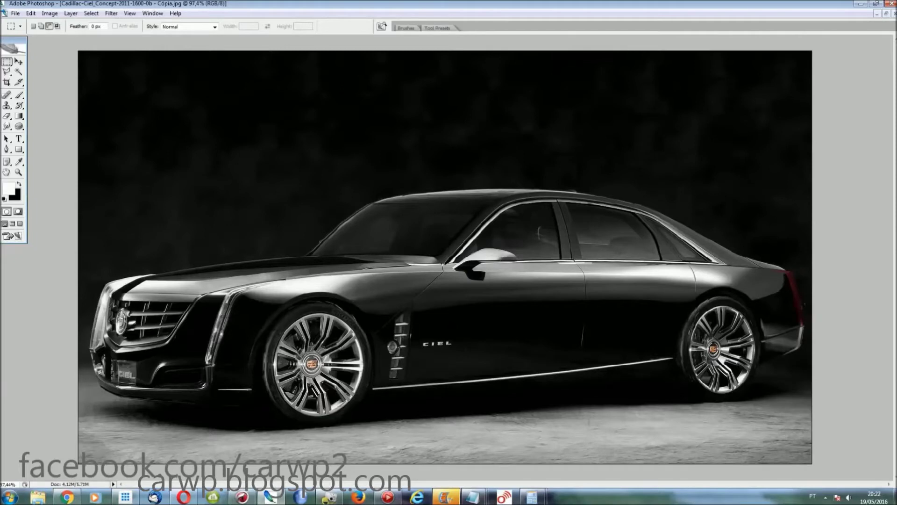
Step: Squash the selected upper part of the image down to 75.9% height
{"action": "left_click_drag", "start_coordinate": [55, 38], "coordinate": [817, 246]}
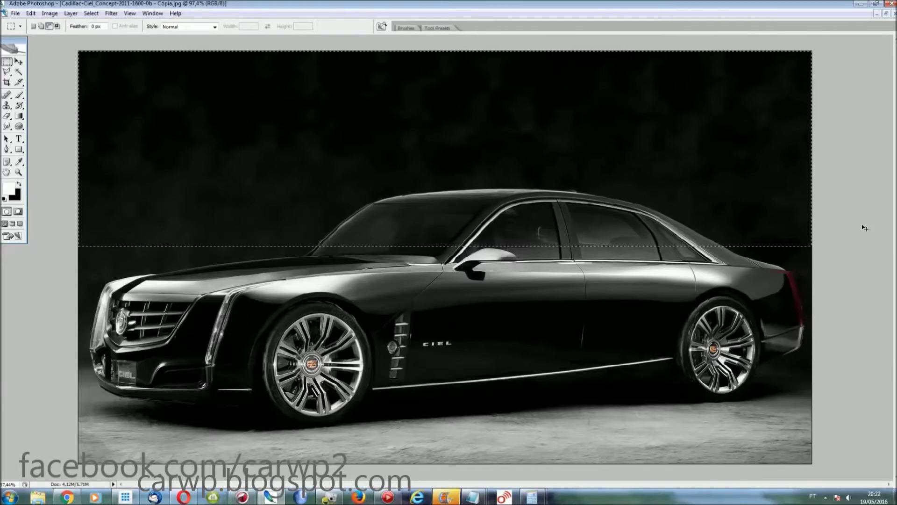
{"action": "key", "text": "ctrl+t"}
{"action": "mouse_move", "coordinate": [570, 49]}
{"action": "left_mouse_down"}
{"action": "mouse_move", "coordinate": [568, 104]}
{"action": "mouse_move", "coordinate": [563, 98]}
{"action": "left_mouse_up"}
{"action": "key", "text": "Return"}
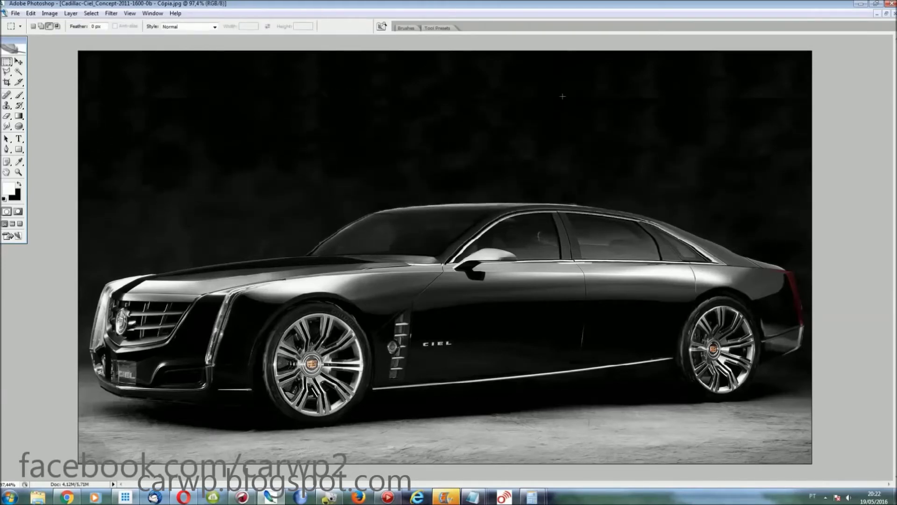
Step: Bring the Cadillac CT6 photo to the front and zoom in to 300%
{"action": "left_click", "coordinate": [152, 13]}
{"action": "left_click", "coordinate": [196, 217]}
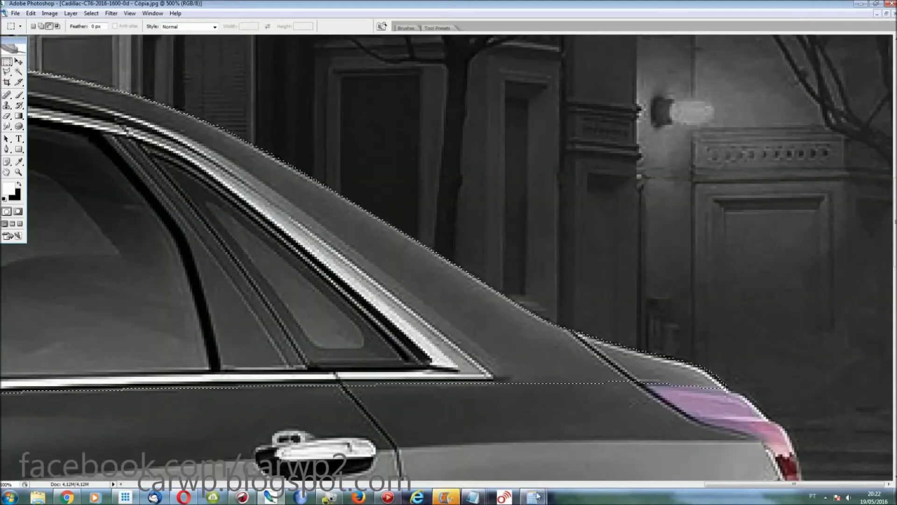
{"action": "key", "text": "ctrl+0"}
{"action": "key", "text": "ctrl+plus"}
{"action": "key", "text": "ctrl+plus"}
{"action": "scroll", "coordinate": [738, 107], "scroll_direction": "right", "scroll_amount": 5}
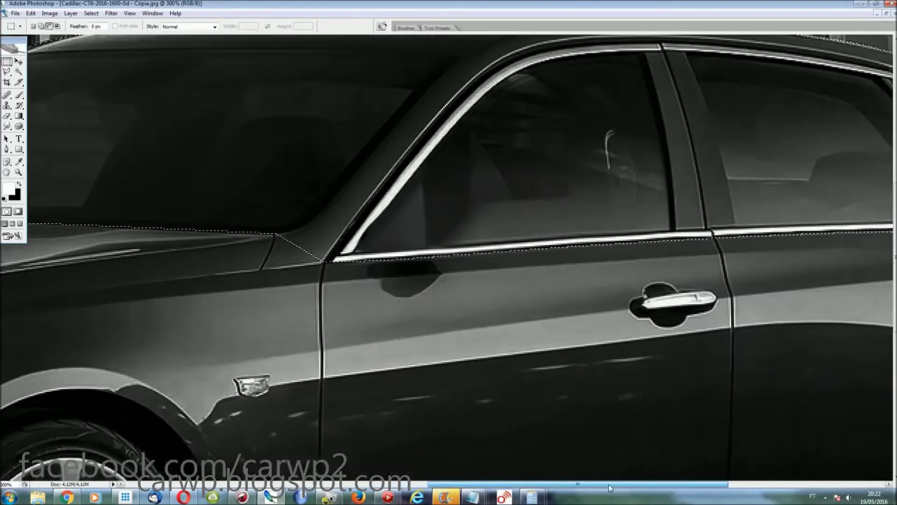
{"action": "scroll", "coordinate": [738, 107], "scroll_direction": "up", "scroll_amount": 3}
Step: Add the A-pillar base above the fender to the selection with the Polygonal Lasso
{"action": "key", "text": "l"}
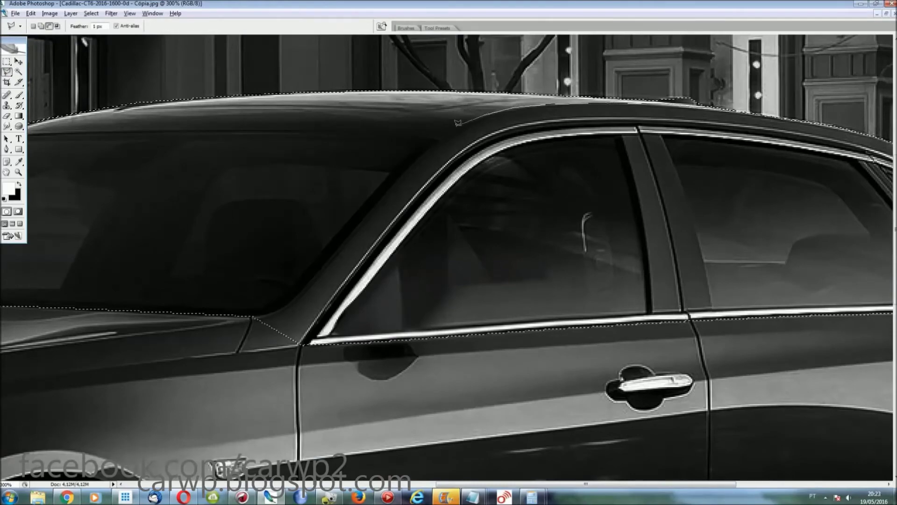
{"action": "key", "text": "ctrl+minus"}
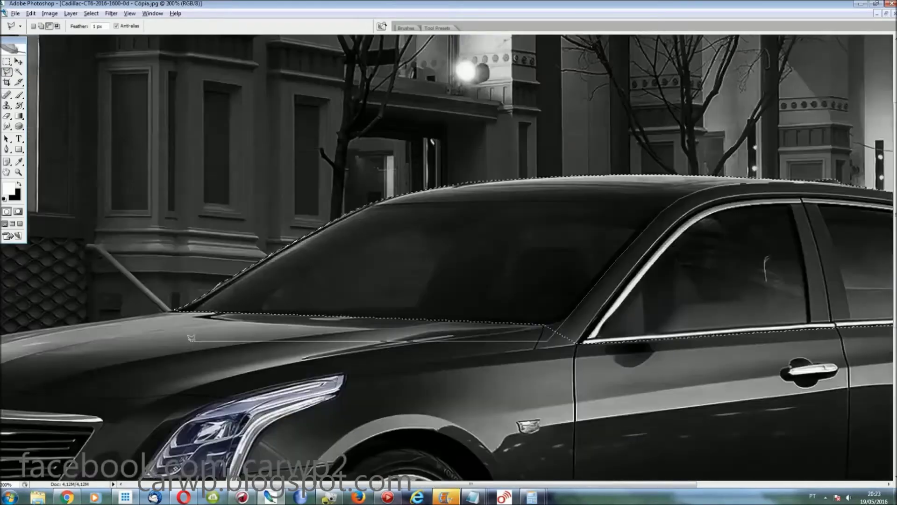
{"action": "key", "text": "ctrl+minus"}
{"action": "key", "text": "ctrl+plus"}
{"action": "key", "text": "ctrl+plus"}
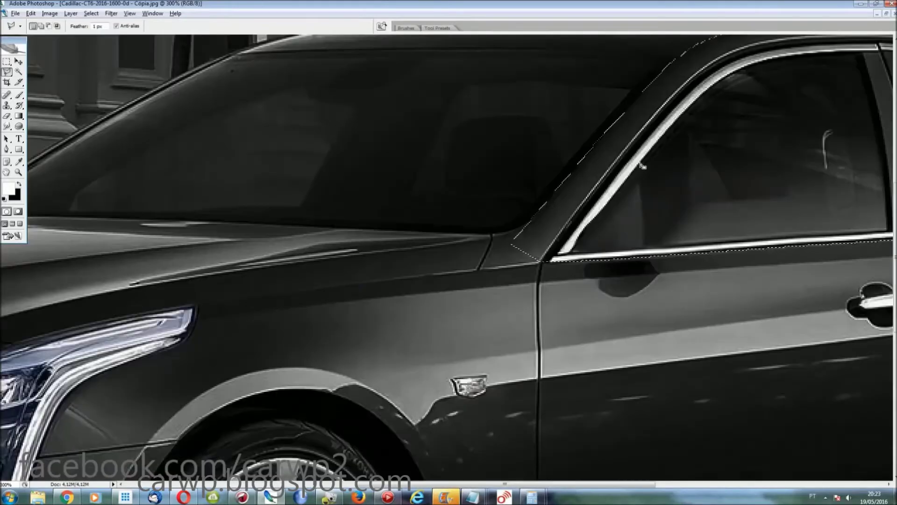
{"action": "key", "text": "shift"}
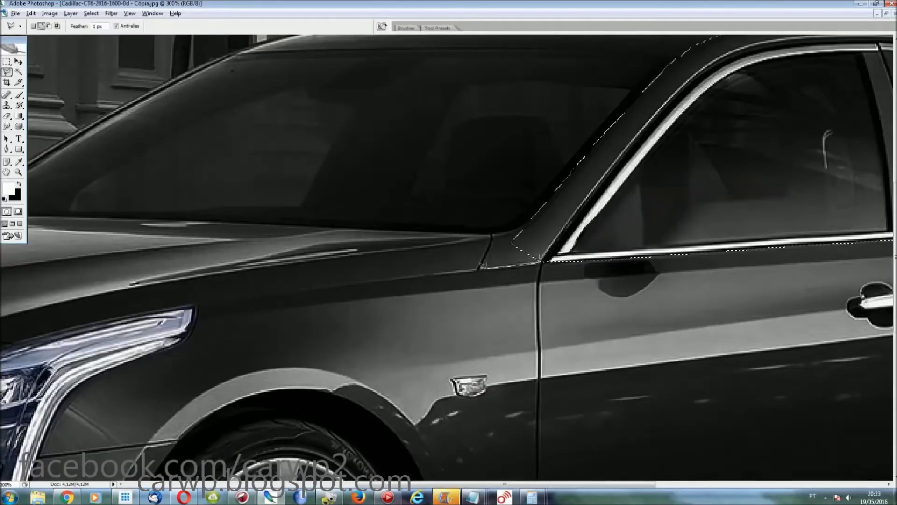
{"action": "double_click", "coordinate": [520, 232]}
Step: Switch to the Ciel concept, load the stored selection and put the CT6 roof on a new layer
{"action": "left_click", "coordinate": [152, 13]}
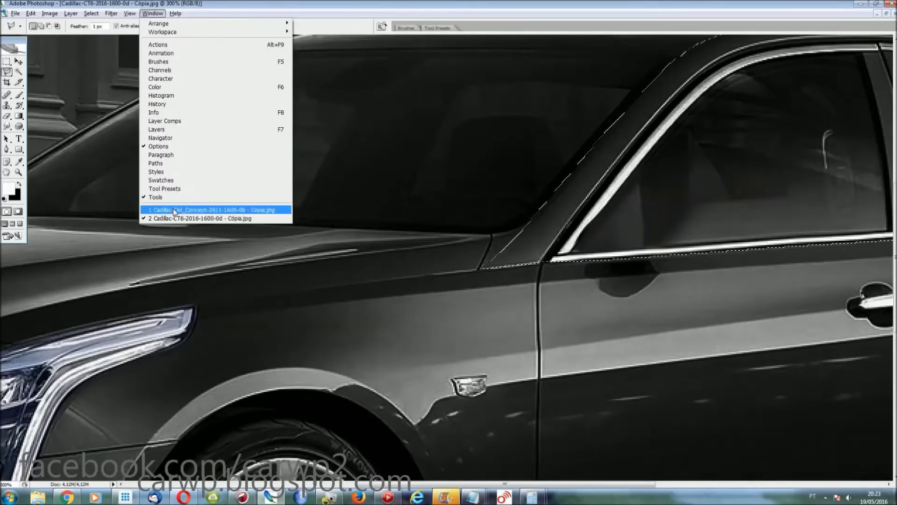
{"action": "left_click", "coordinate": [172, 208]}
{"action": "left_click", "coordinate": [91, 13]}
{"action": "left_click", "coordinate": [108, 159]}
{"action": "left_click", "coordinate": [491, 165]}
{"action": "left_click", "coordinate": [457, 182]}
{"action": "left_click", "coordinate": [525, 143]}
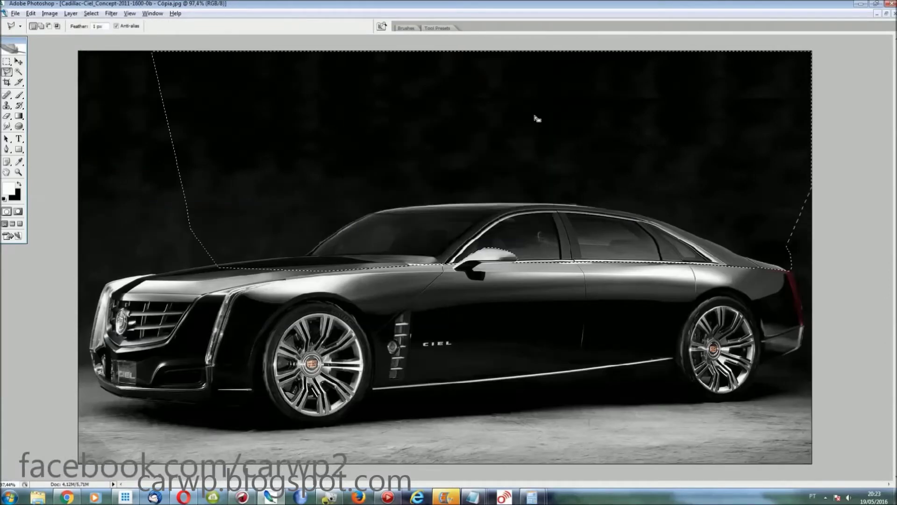
{"action": "key", "text": "ctrl+j"}
Step: Move the pasted CT6 roof over the Ciel's roof
{"action": "key", "text": "ctrl+t"}
{"action": "mouse_move", "coordinate": [536, 205]}
{"action": "left_mouse_down"}
{"action": "mouse_move", "coordinate": [537, 116]}
{"action": "mouse_move", "coordinate": [722, 228]}
{"action": "left_mouse_up"}
{"action": "key", "text": "ctrl+plus"}
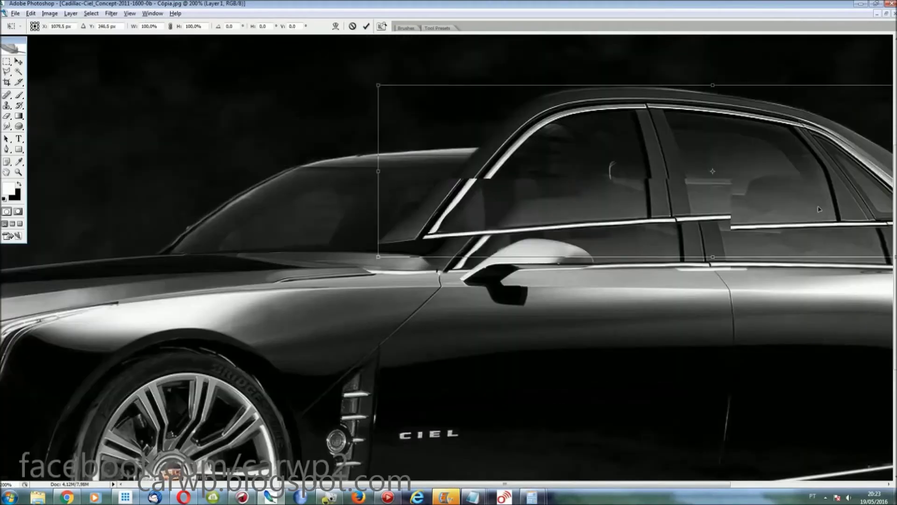
{"action": "key", "text": "ctrl+plus"}
{"action": "key", "text": "ctrl+alt+0"}
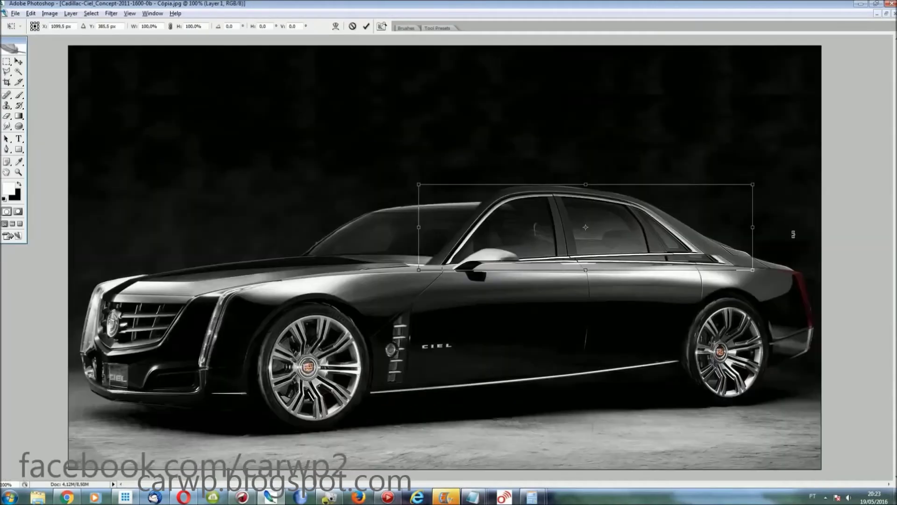
Step: Skew the roof's rear edge down and stretch it toward the car's rear and front
{"action": "right_click", "coordinate": [663, 230]}
{"action": "left_click", "coordinate": [687, 276]}
{"action": "left_click_drag", "start_coordinate": [753, 228], "coordinate": [757, 241]}
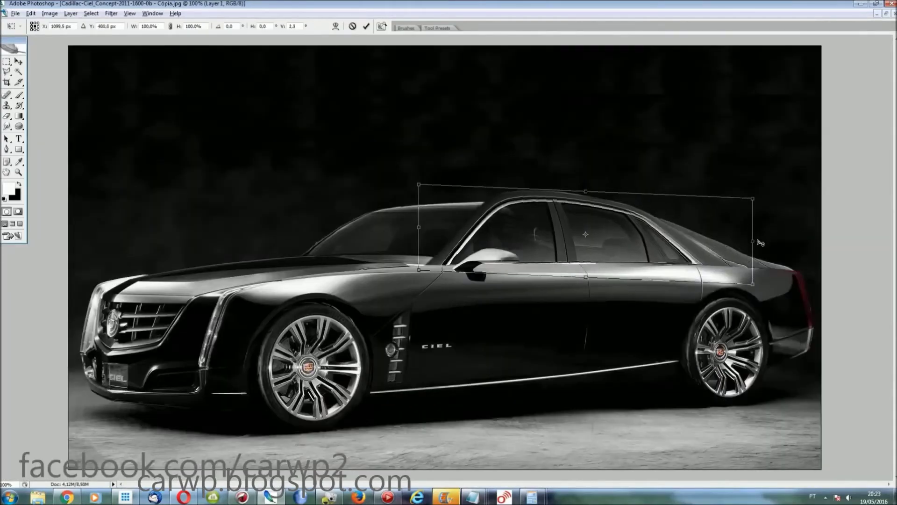
{"action": "key", "text": "ctrl+plus"}
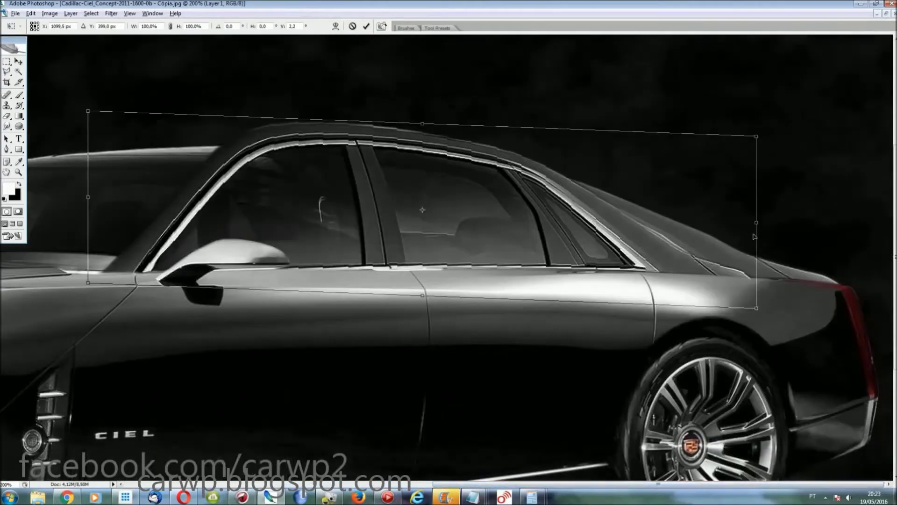
{"action": "left_click_drag", "start_coordinate": [757, 222], "coordinate": [850, 220]}
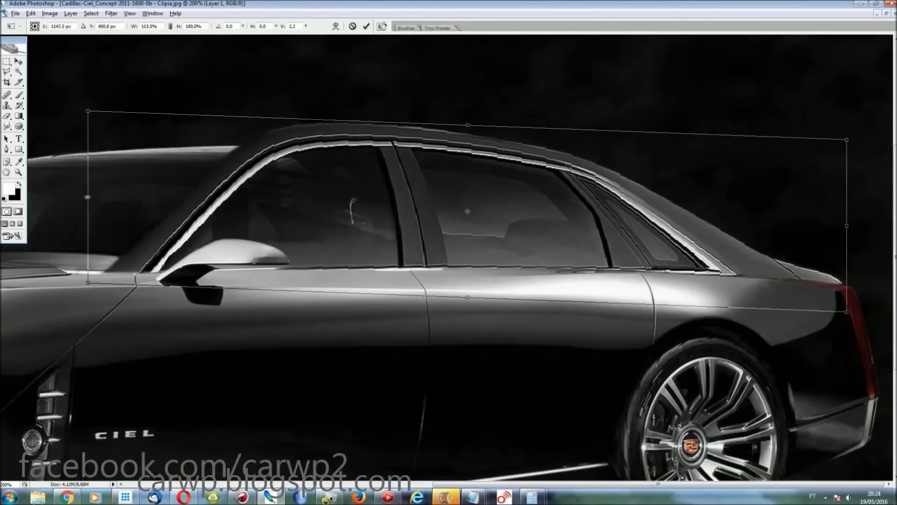
{"action": "left_click_drag", "start_coordinate": [87, 196], "coordinate": [69, 201]}
{"action": "key", "text": "Return"}
Step: Lower the roof's top edge to flatten it to about 85.6% height
{"action": "key", "text": "ctrl+t"}
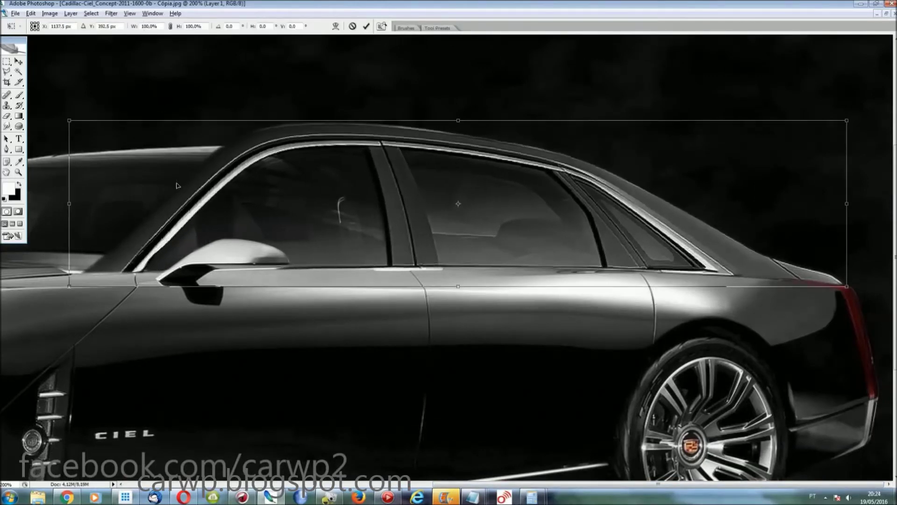
{"action": "right_click", "coordinate": [553, 193]}
{"action": "left_click", "coordinate": [572, 204]}
{"action": "mouse_move", "coordinate": [458, 121]}
{"action": "left_mouse_down"}
{"action": "mouse_move", "coordinate": [468, 158]}
{"action": "mouse_move", "coordinate": [468, 147]}
{"action": "left_mouse_up"}
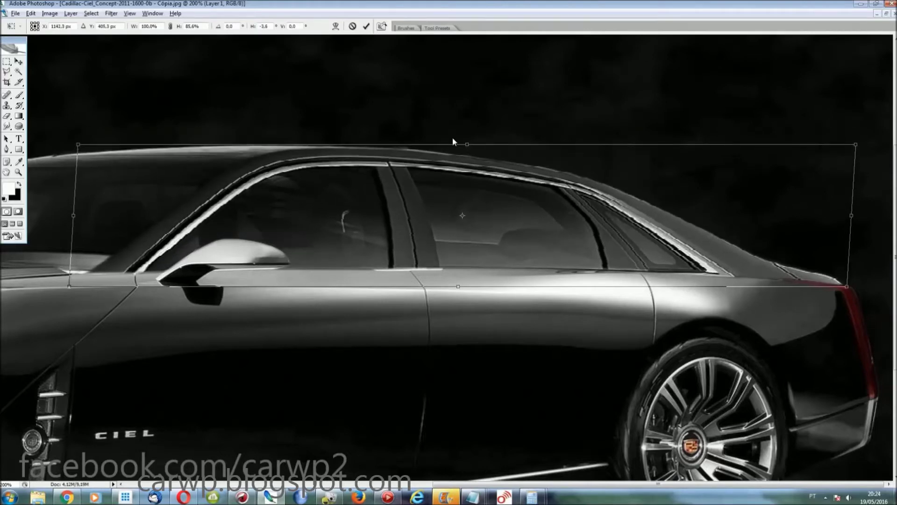
{"action": "key", "text": "Return"}
Step: Show the Layers panel and toggle the pasted roof layer to compare with the car beneath
{"action": "key", "text": "l"}
{"action": "key", "text": "F7"}
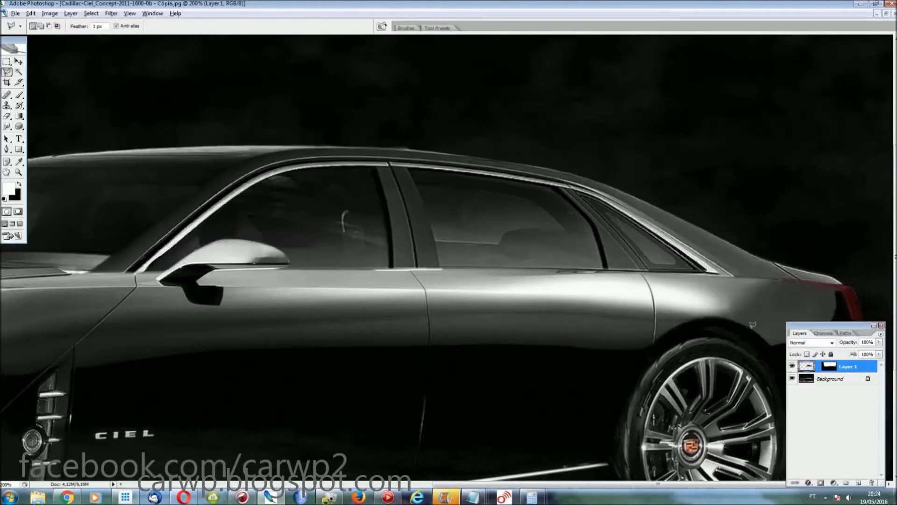
{"action": "left_click", "coordinate": [793, 366]}
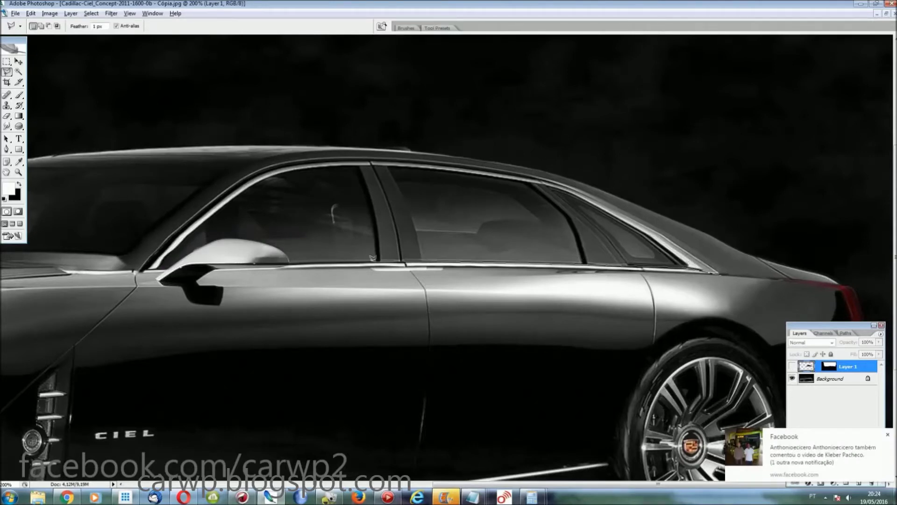
{"action": "left_click", "coordinate": [149, 284]}
Step: Delete the roof layer over the window-sill strip and merge it into the Background
{"action": "left_click", "coordinate": [420, 305]}
{"action": "left_click", "coordinate": [715, 275]}
{"action": "left_click", "coordinate": [142, 270]}
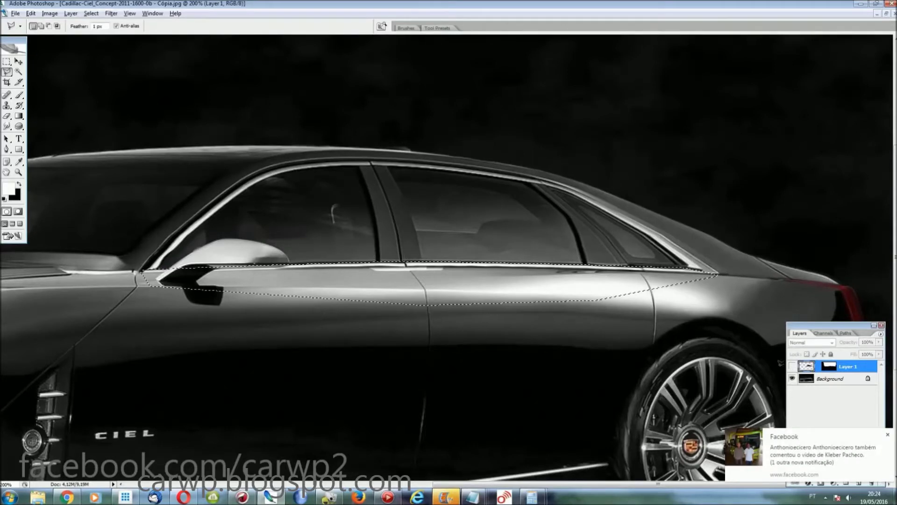
{"action": "left_click", "coordinate": [792, 366]}
{"action": "key", "text": "Delete"}
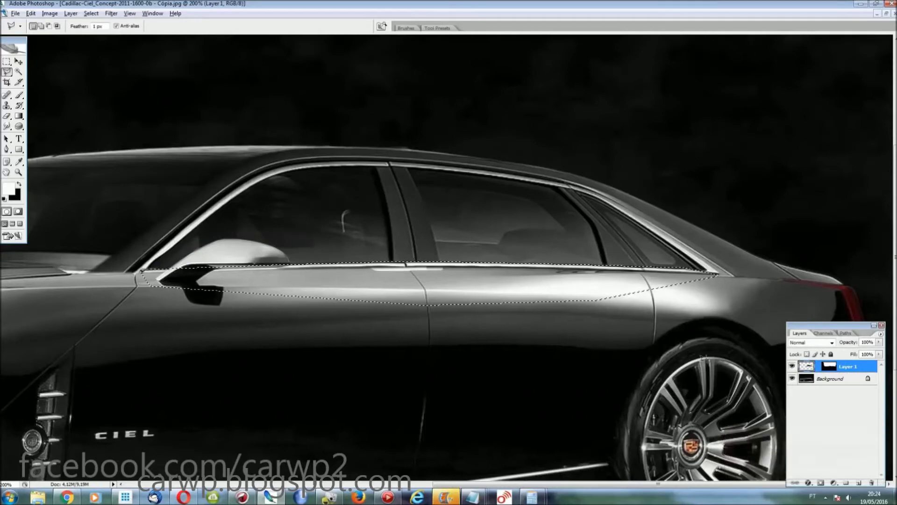
{"action": "key", "text": "ctrl+0"}
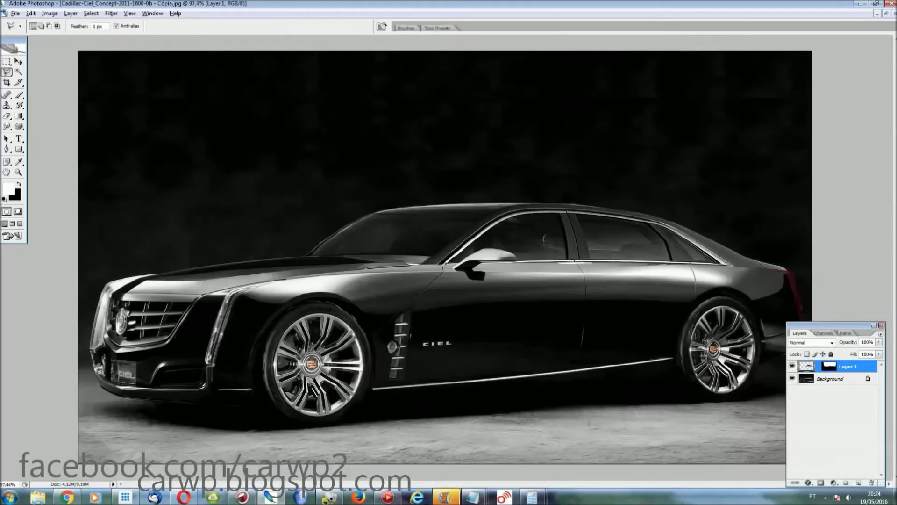
{"action": "key", "text": "ctrl+e"}
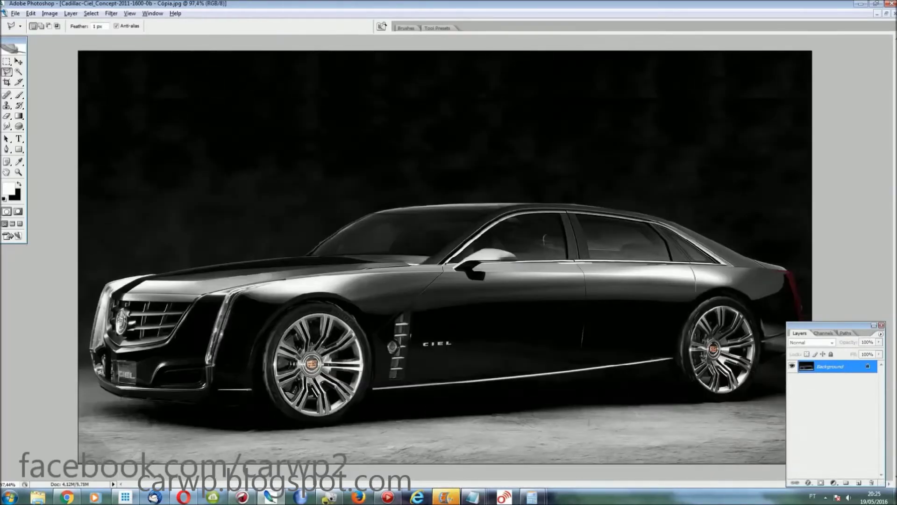
Step: Bring the Cadillac CT6 photo forward and pan across its windshield and front door windows
{"action": "left_click", "coordinate": [161, 12]}
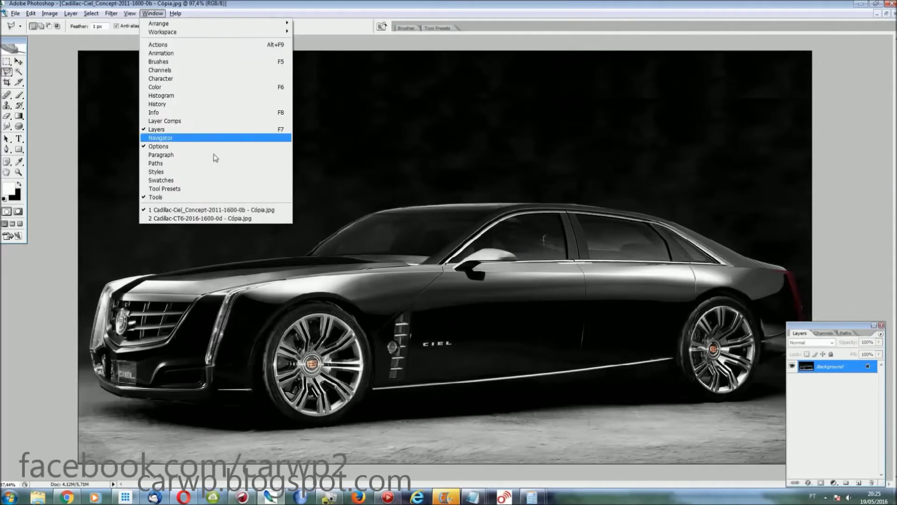
{"action": "left_click", "coordinate": [177, 219]}
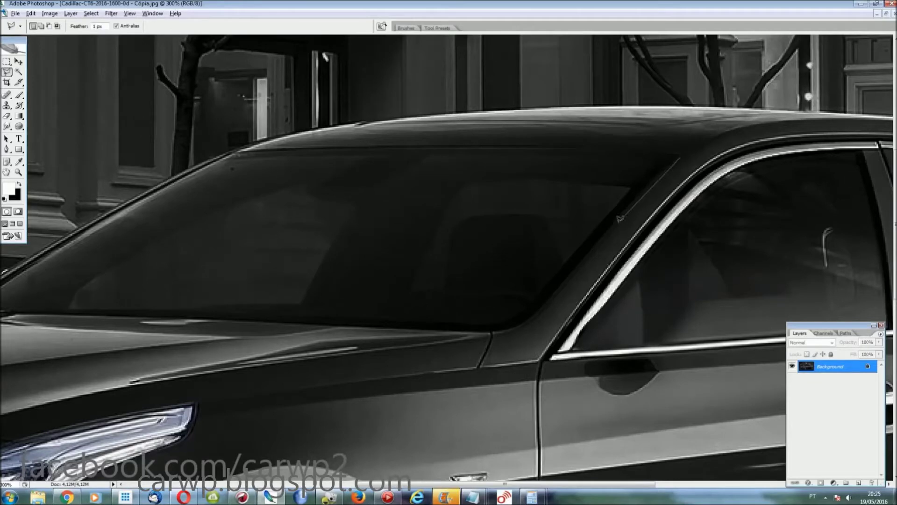
{"action": "scroll", "coordinate": [84, 313], "scroll_direction": "left", "scroll_amount": 5}
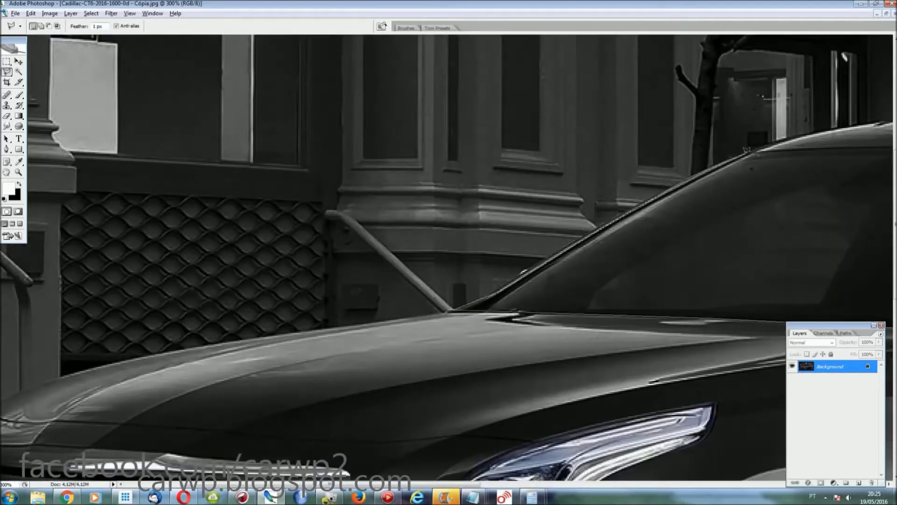
{"action": "scroll", "coordinate": [747, 150], "scroll_direction": "right", "scroll_amount": 7}
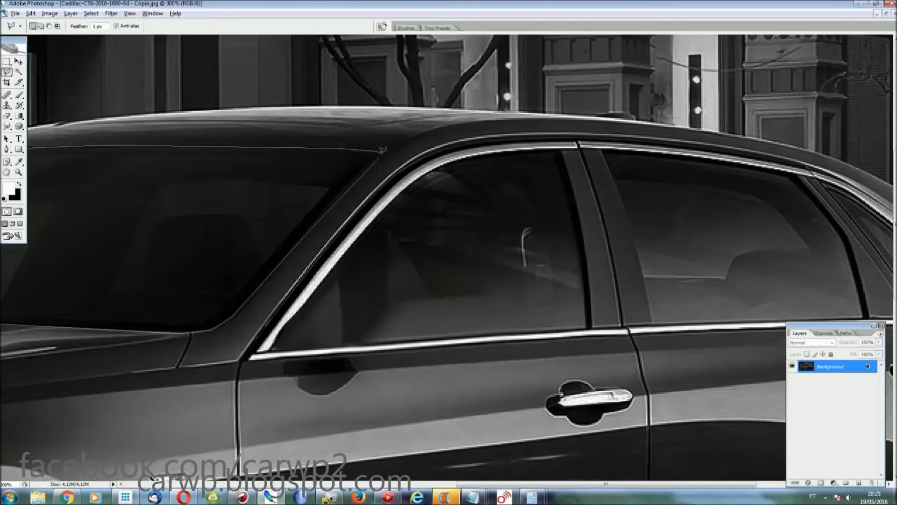
Step: Switch to the Ciel concept and outline its windshield and roofline with the Polygonal Lasso
{"action": "left_click", "coordinate": [152, 13]}
{"action": "left_click", "coordinate": [187, 209]}
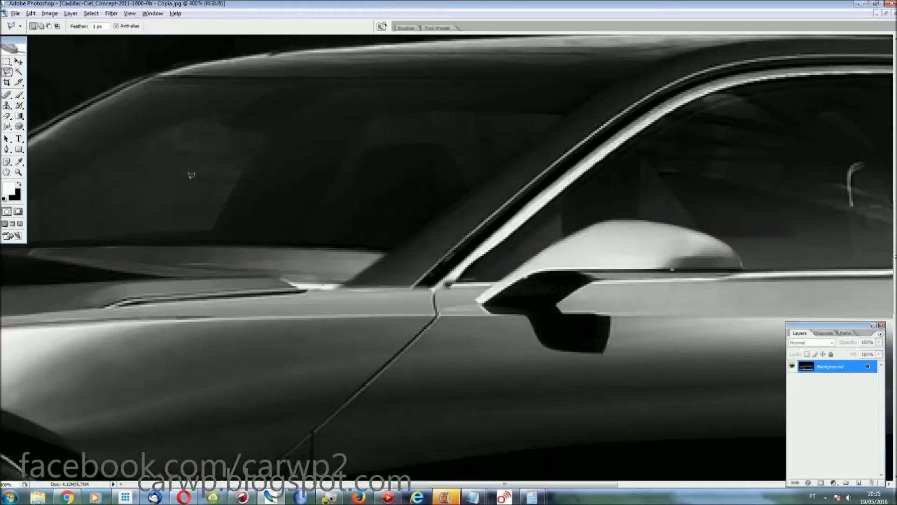
{"action": "scroll", "coordinate": [645, 66], "scroll_direction": "up", "scroll_amount": 2}
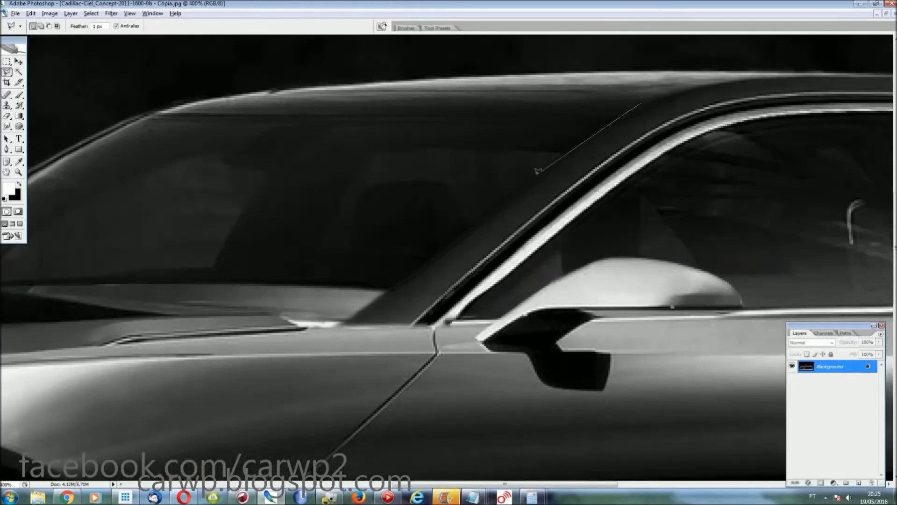
{"action": "left_click", "coordinate": [301, 322]}
{"action": "scroll", "coordinate": [302, 322], "scroll_direction": "left", "scroll_amount": 3}
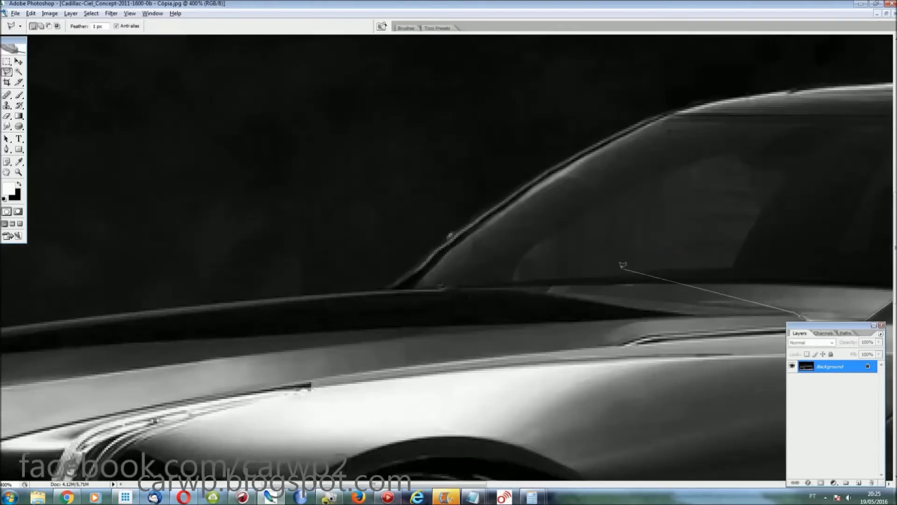
{"action": "scroll", "coordinate": [281, 299], "scroll_direction": "left", "scroll_amount": 2}
{"action": "left_click", "coordinate": [189, 140]}
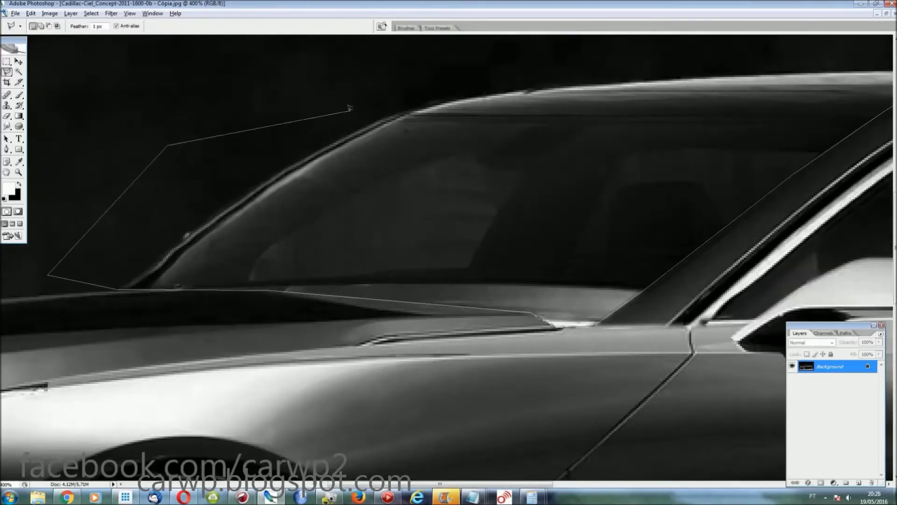
{"action": "left_click", "coordinate": [351, 94]}
{"action": "scroll", "coordinate": [531, 76], "scroll_direction": "right", "scroll_amount": 8}
{"action": "left_click", "coordinate": [473, 100]}
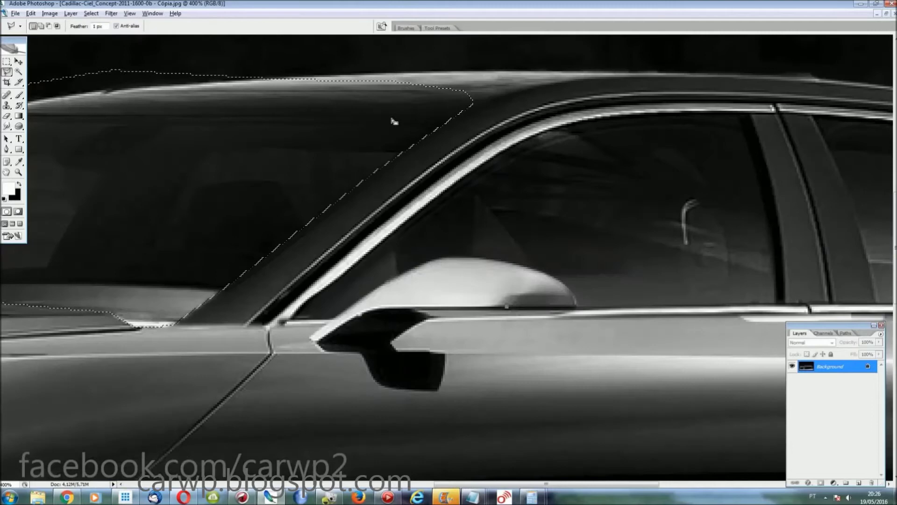
Step: Save the windshield outline as a selection named 'teto'
{"action": "left_click", "coordinate": [91, 13]}
{"action": "left_click", "coordinate": [107, 170]}
{"action": "type", "text": "teto"}
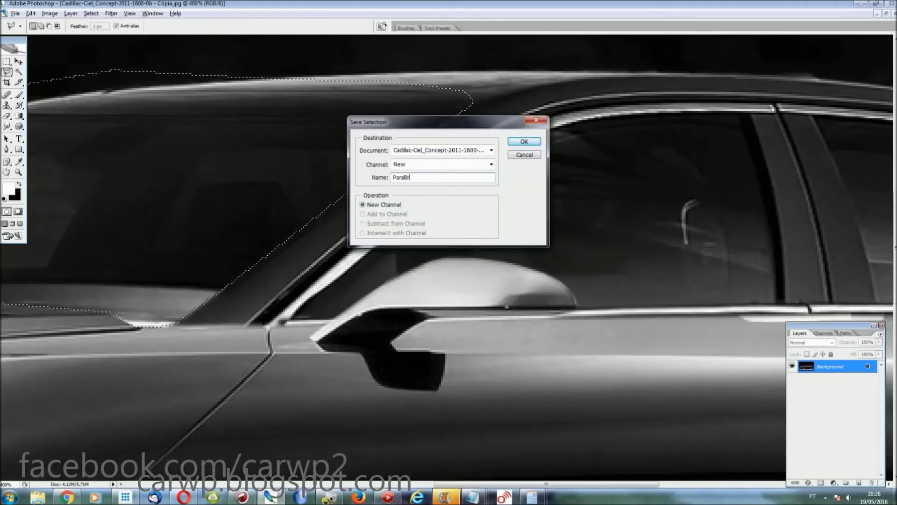
{"action": "key", "text": "Return"}
{"action": "scroll", "coordinate": [473, 476], "scroll_direction": "left", "scroll_amount": 5}
Step: Paste the copied image into the windshield selection and scale it taller over the windshield
{"action": "key", "text": "ctrl+shift+v"}
{"action": "key", "text": "ctrl+t"}
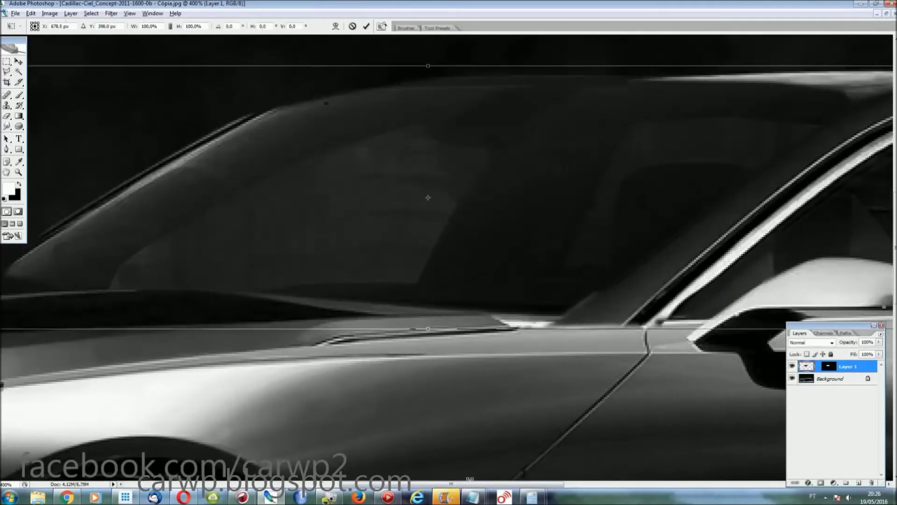
{"action": "mouse_move", "coordinate": [244, 209]}
{"action": "left_mouse_down"}
{"action": "mouse_move", "coordinate": [469, 241]}
{"action": "mouse_move", "coordinate": [275, 309]}
{"action": "left_mouse_up"}
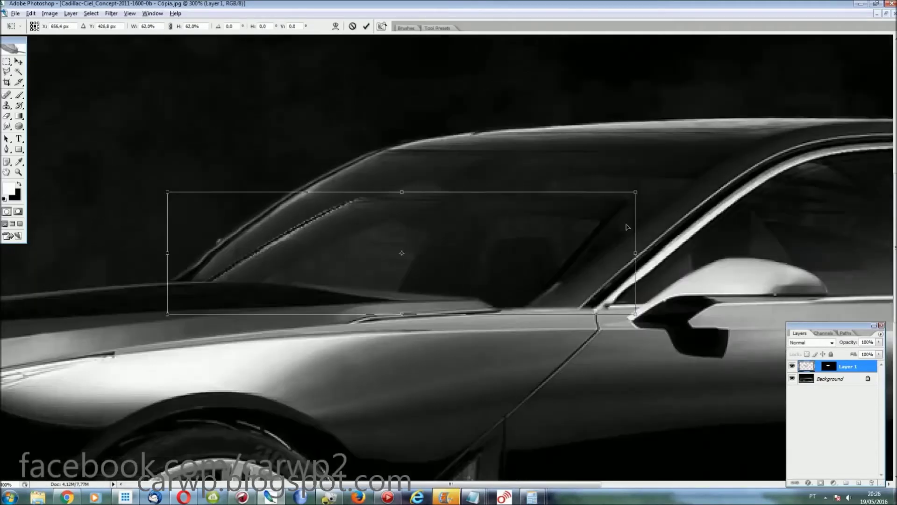
{"action": "key", "text": "ctrl+minus"}
{"action": "left_click_drag", "start_coordinate": [641, 192], "coordinate": [644, 190]}
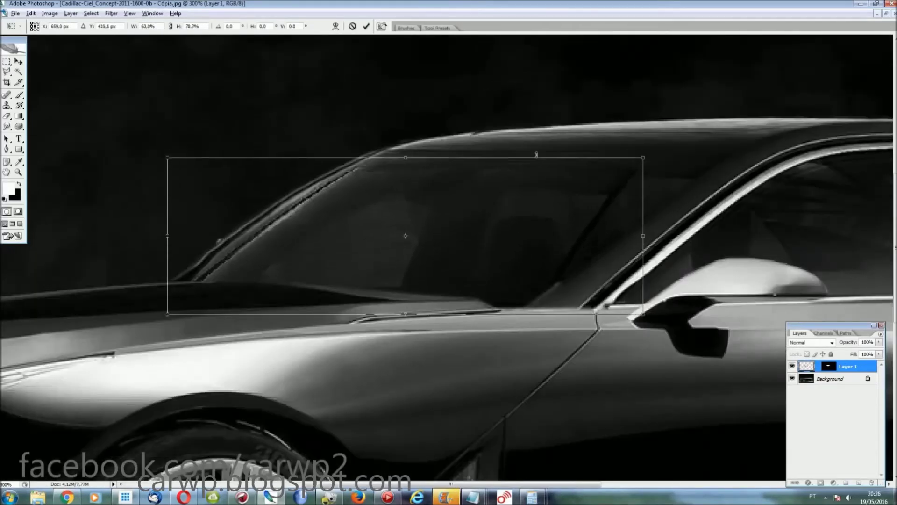
{"action": "left_click_drag", "start_coordinate": [571, 193], "coordinate": [590, 141]}
Step: Try a skew, undo it, and widen the patch to about 110.5% toward the mirror
{"action": "right_click", "coordinate": [519, 241]}
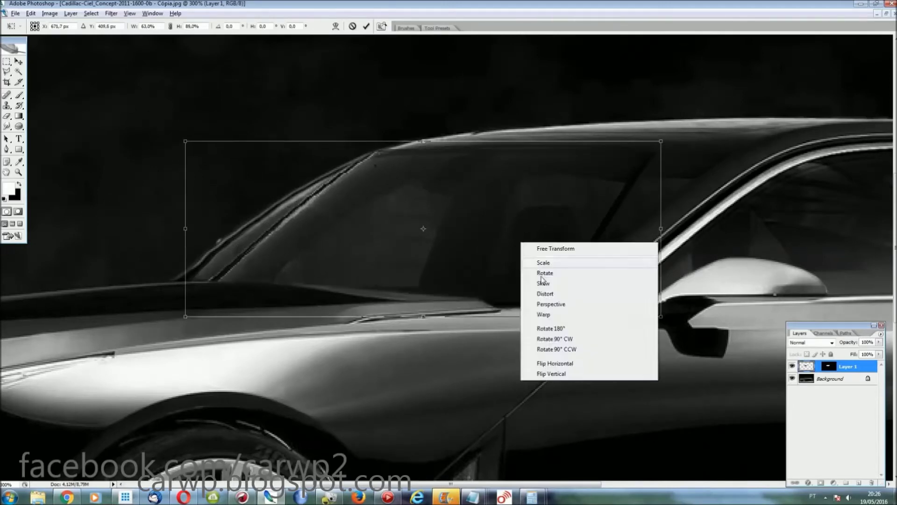
{"action": "left_click", "coordinate": [537, 283]}
{"action": "left_click_drag", "start_coordinate": [423, 313], "coordinate": [360, 317]}
{"action": "key", "text": "ctrl+z"}
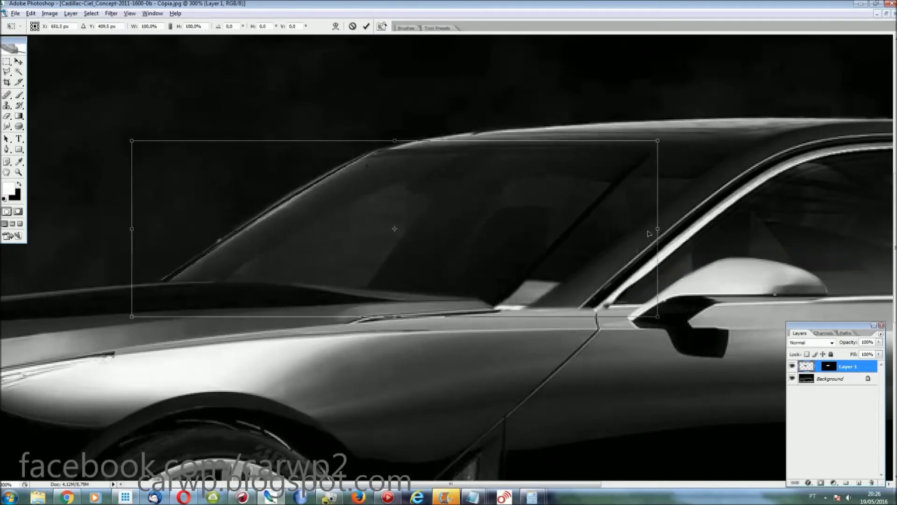
{"action": "left_click_drag", "start_coordinate": [660, 228], "coordinate": [713, 226]}
Step: Stretch the windshield patch wider while trying and cancelling two Warp attempts
{"action": "right_click", "coordinate": [674, 178]}
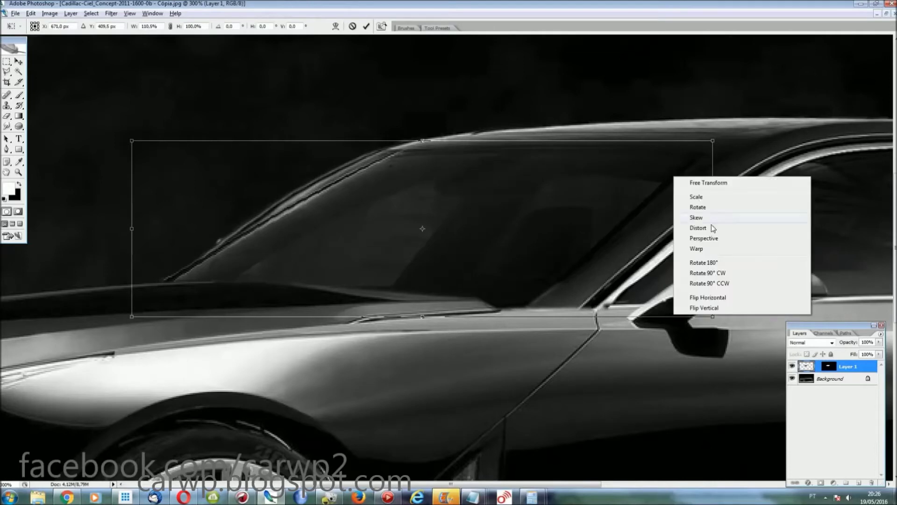
{"action": "left_click", "coordinate": [722, 248]}
{"action": "left_click_drag", "start_coordinate": [704, 157], "coordinate": [738, 156]}
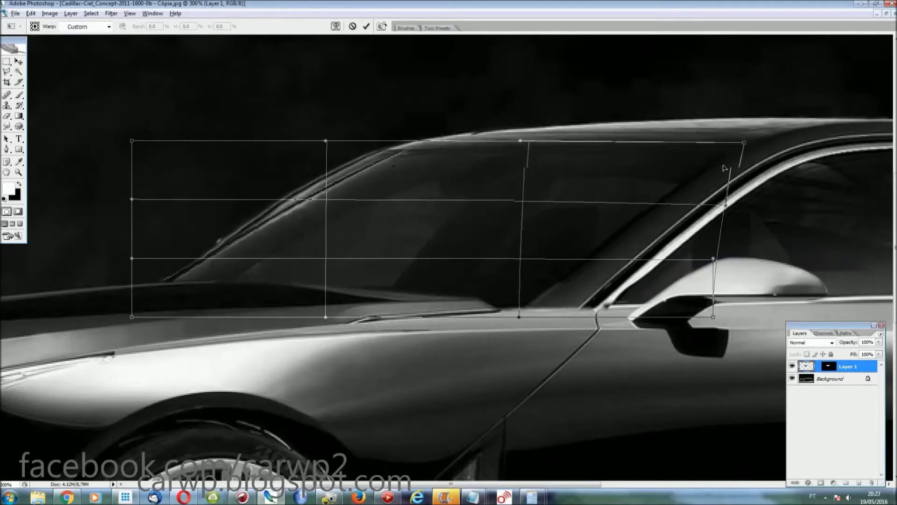
{"action": "left_click_drag", "start_coordinate": [549, 308], "coordinate": [529, 307]}
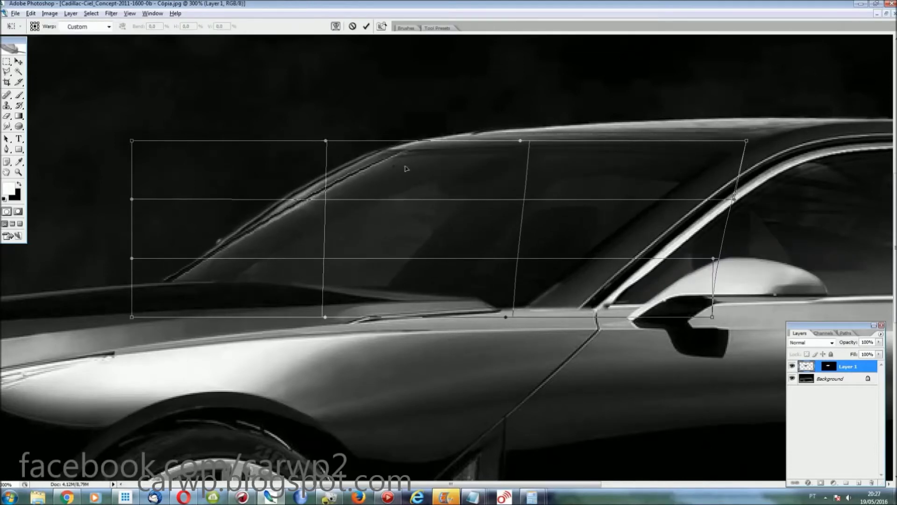
{"action": "key", "text": "Escape"}
{"action": "key", "text": "ctrl+t"}
{"action": "left_click_drag", "start_coordinate": [132, 228], "coordinate": [89, 228]}
{"action": "right_click", "coordinate": [588, 249]}
{"action": "left_click", "coordinate": [691, 315]}
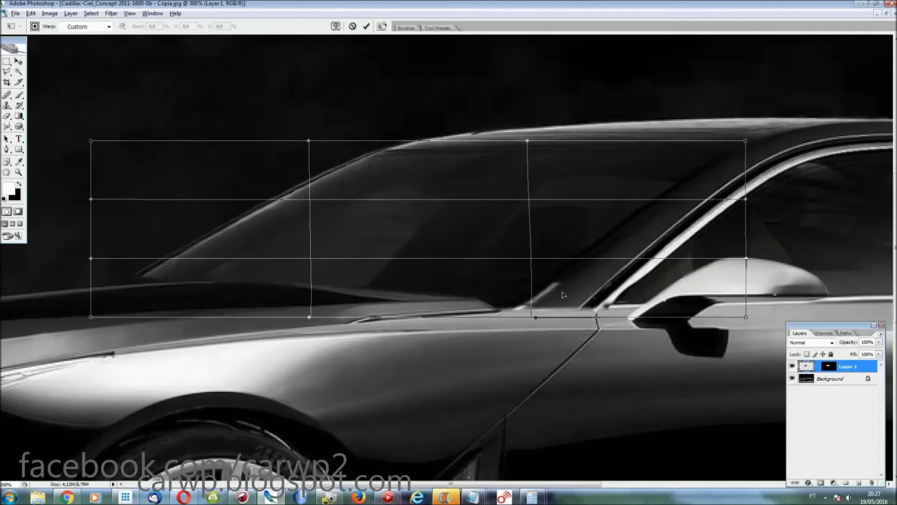
{"action": "left_click_drag", "start_coordinate": [565, 294], "coordinate": [572, 297]}
{"action": "key", "text": "Escape"}
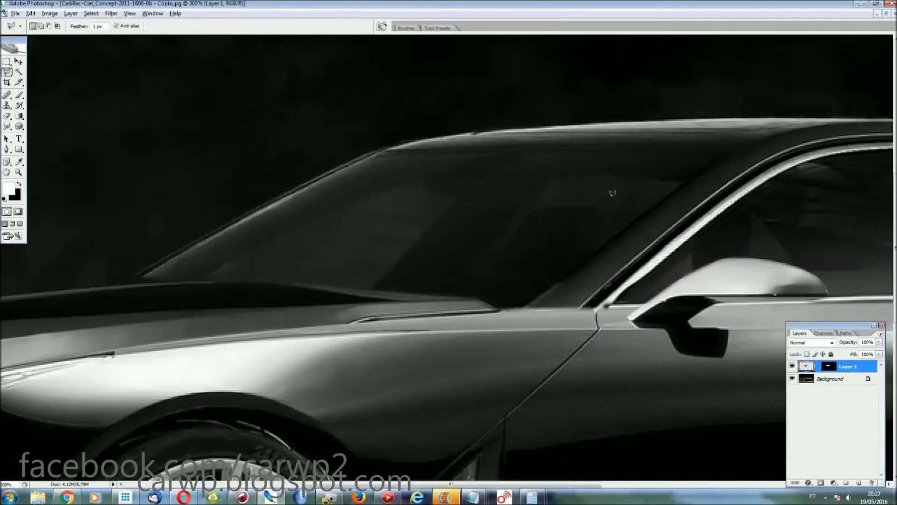
Step: Slant the patch's left side with Perspective, commit it and merge it into the Background
{"action": "key", "text": "ctrl+t"}
{"action": "right_click", "coordinate": [298, 249]}
{"action": "left_click", "coordinate": [322, 299]}
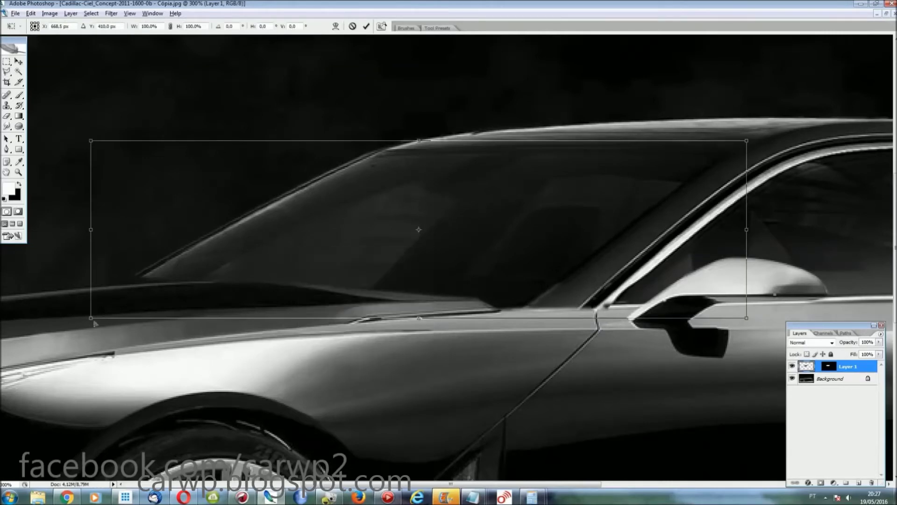
{"action": "mouse_move", "coordinate": [91, 318]}
{"action": "left_mouse_down"}
{"action": "mouse_move", "coordinate": [120, 320]}
{"action": "mouse_move", "coordinate": [114, 328]}
{"action": "left_mouse_up"}
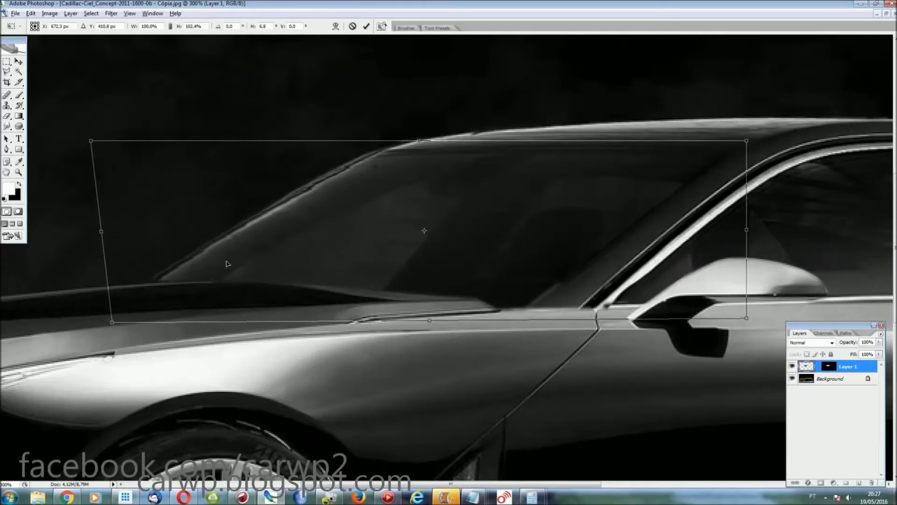
{"action": "key", "text": "Return"}
{"action": "key", "text": "ctrl+0"}
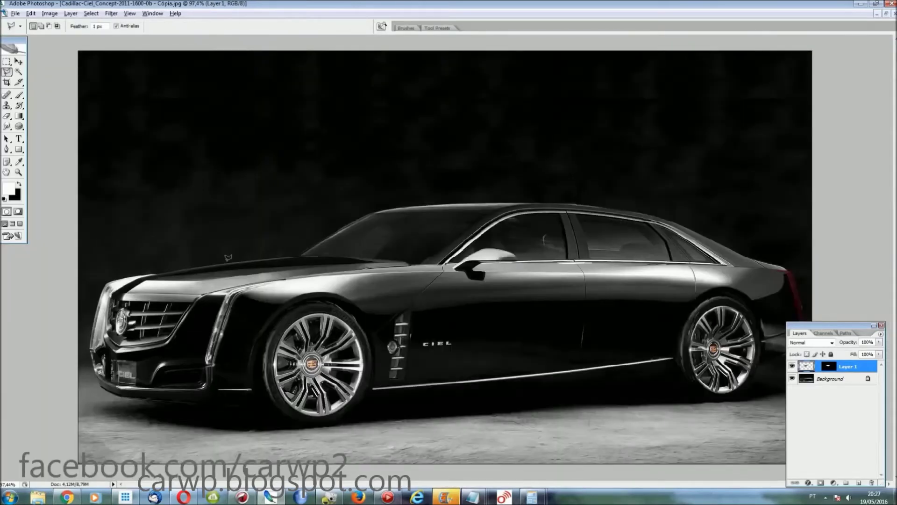
{"action": "key", "text": "ctrl+e"}
{"action": "key", "text": "ctrl+plus"}
{"action": "key", "text": "ctrl+plus"}
{"action": "key", "text": "ctrl+plus"}
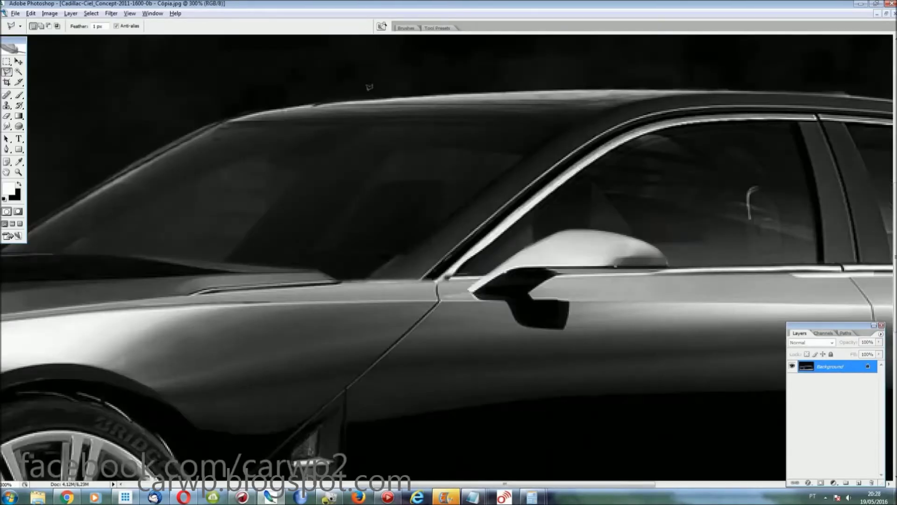
Step: Load the saved Temp selection
{"action": "left_click", "coordinate": [91, 13]}
{"action": "left_click", "coordinate": [108, 156]}
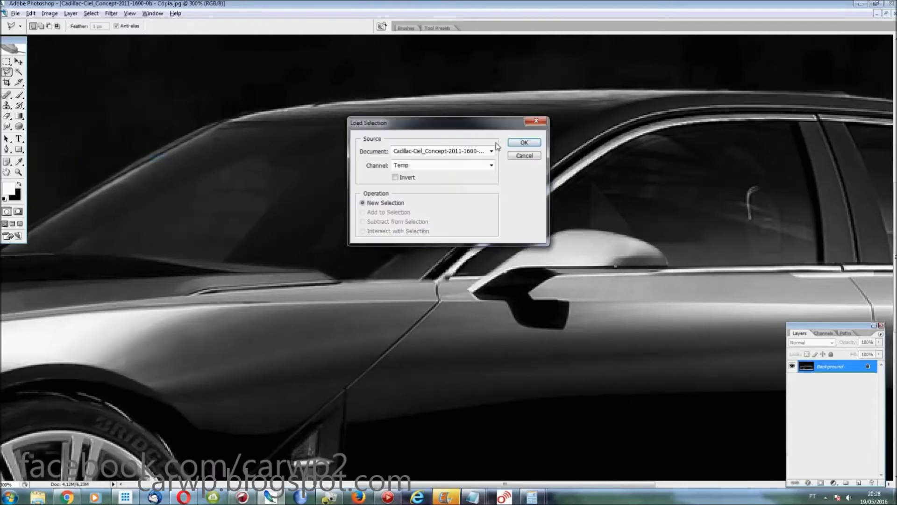
{"action": "left_click", "coordinate": [524, 144]}
{"action": "left_click", "coordinate": [91, 13]}
{"action": "left_click", "coordinate": [120, 156]}
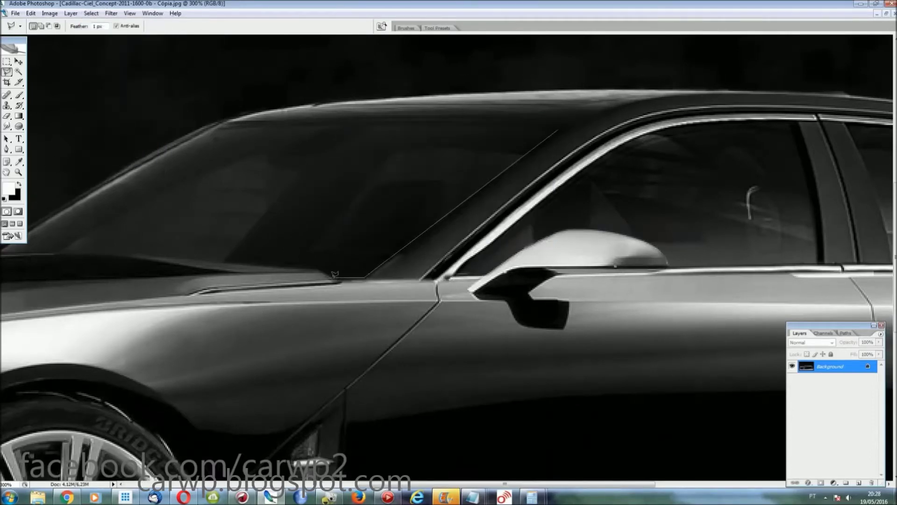
Step: Lasso the windshield, copy it to Layer 1 and scale it to 89.7%, shifted left
{"action": "left_click", "coordinate": [122, 256]}
{"action": "left_click", "coordinate": [699, 125]}
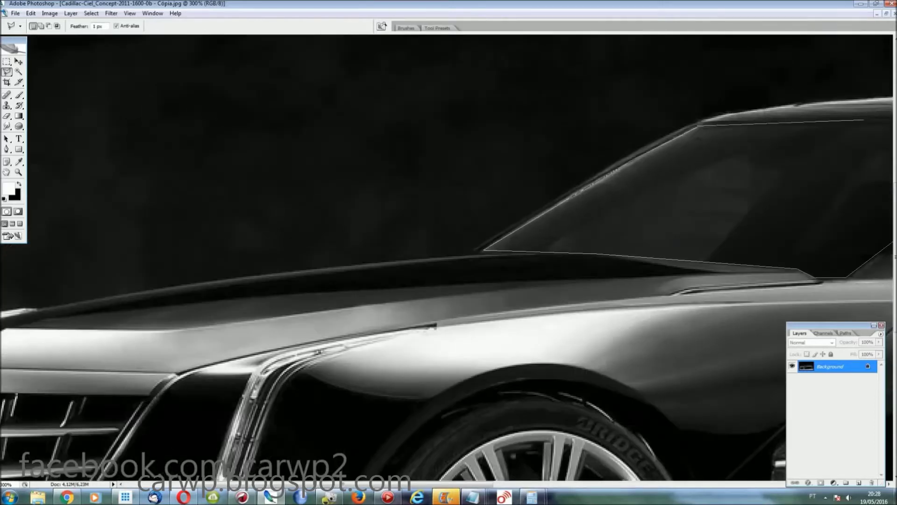
{"action": "left_click", "coordinate": [570, 121]}
{"action": "key", "text": "ctrl+j"}
{"action": "key", "text": "ctrl+t"}
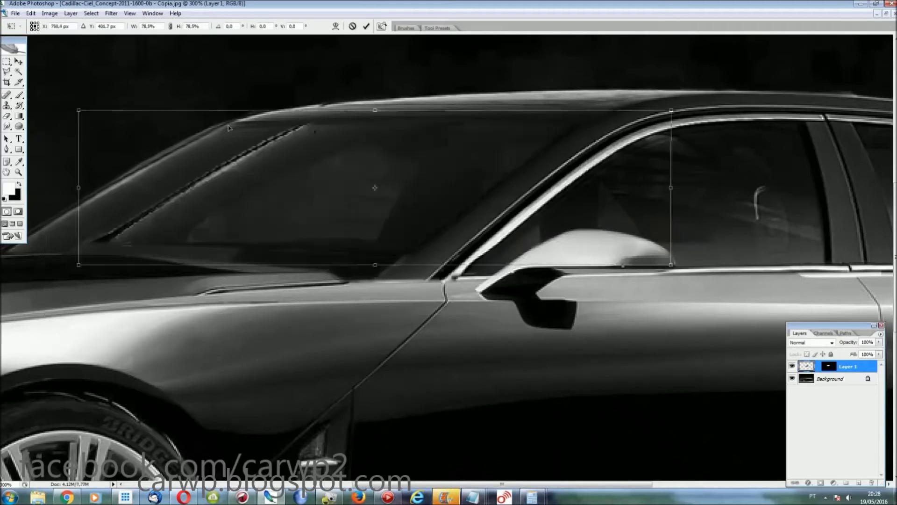
{"action": "left_click_drag", "start_coordinate": [667, 101], "coordinate": [589, 118]}
{"action": "left_click_drag", "start_coordinate": [588, 273], "coordinate": [674, 295]}
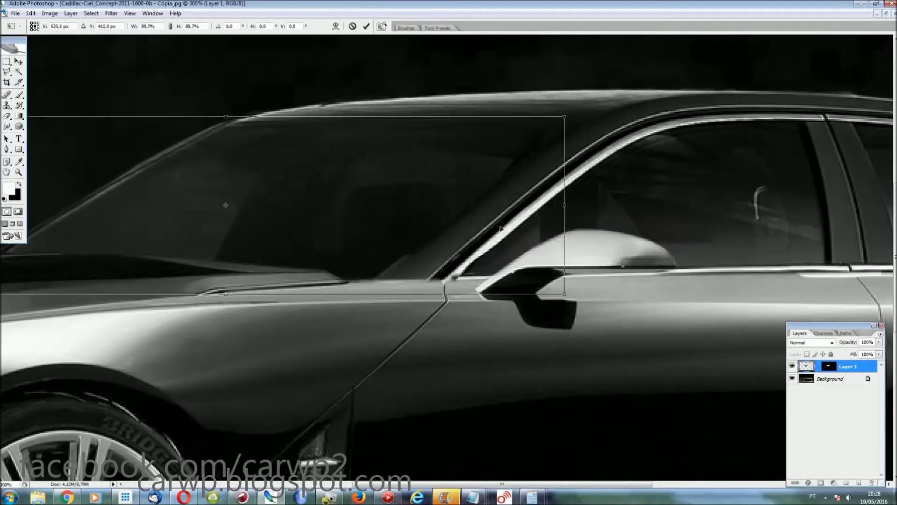
{"action": "mouse_move", "coordinate": [608, 233]}
{"action": "left_mouse_down"}
{"action": "mouse_move", "coordinate": [473, 214]}
{"action": "mouse_move", "coordinate": [476, 232]}
{"action": "left_mouse_up"}
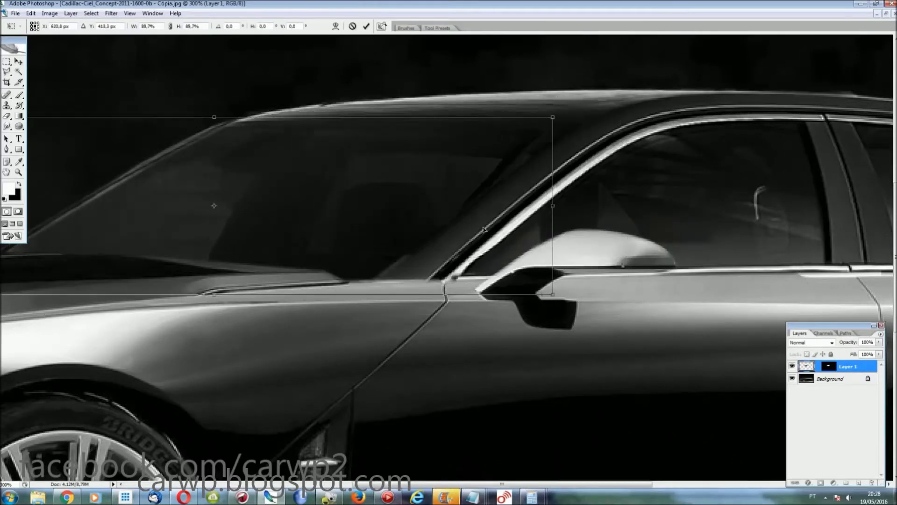
{"action": "key", "text": "Return"}
Step: Delete the dark strip and toggle Layer 1 to compare before and after
{"action": "key", "text": "l"}
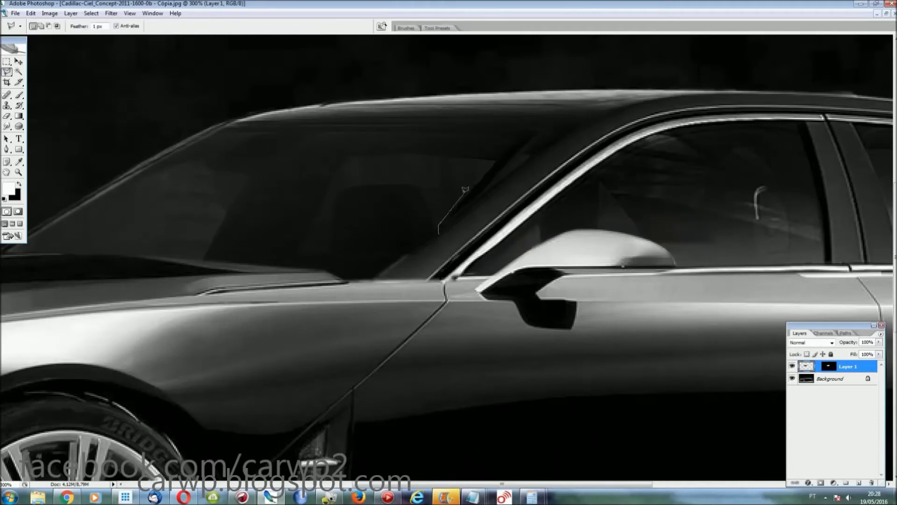
{"action": "key", "text": "Delete"}
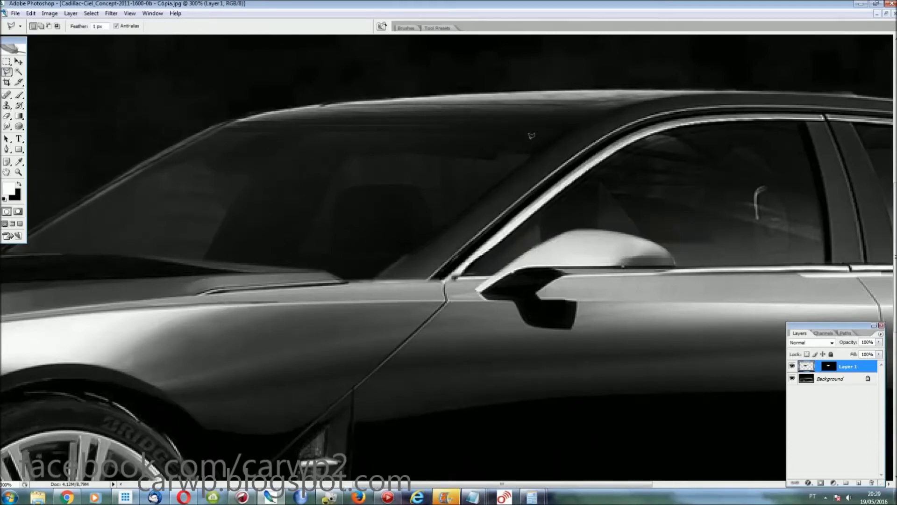
{"action": "left_click", "coordinate": [792, 366]}
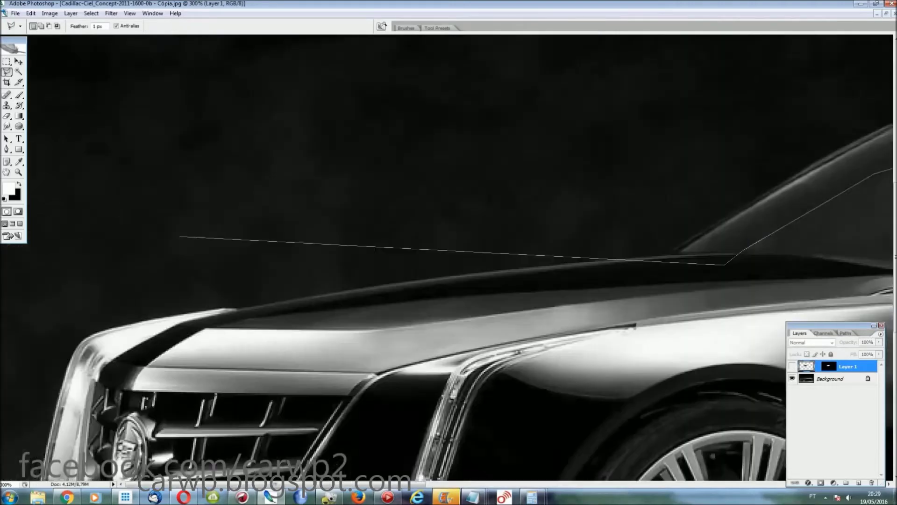
{"action": "left_click", "coordinate": [362, 452]}
{"action": "left_click", "coordinate": [76, 438]}
{"action": "left_click", "coordinate": [535, 236]}
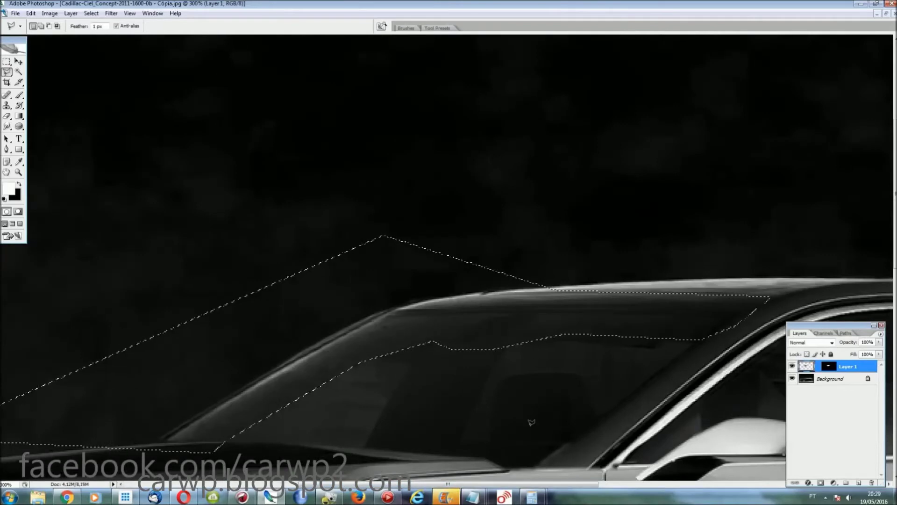
{"action": "left_click", "coordinate": [792, 366]}
{"action": "left_click", "coordinate": [793, 366]}
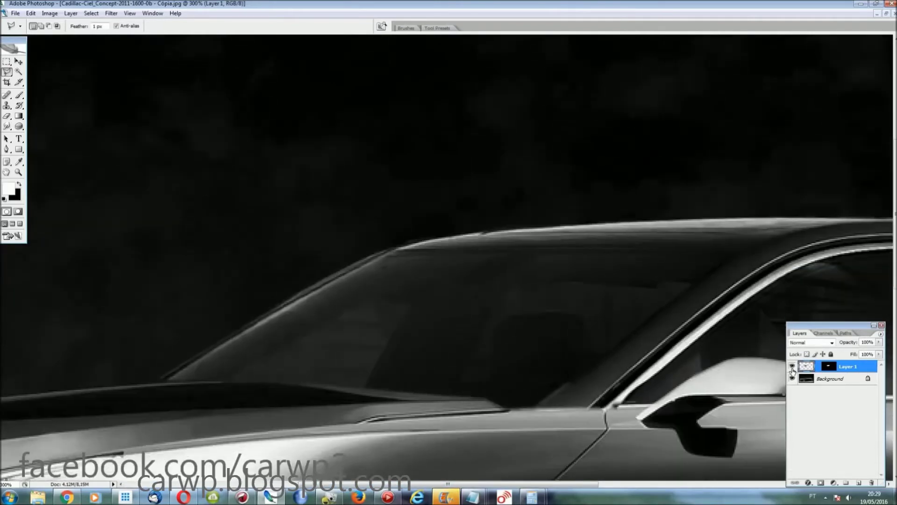
{"action": "left_click", "coordinate": [792, 366]}
Step: Trace a new polygonal selection over the windshield and put the Layers panel away
{"action": "left_click", "coordinate": [512, 286]}
{"action": "left_click", "coordinate": [397, 299]}
{"action": "left_click", "coordinate": [511, 286]}
{"action": "left_click", "coordinate": [640, 311]}
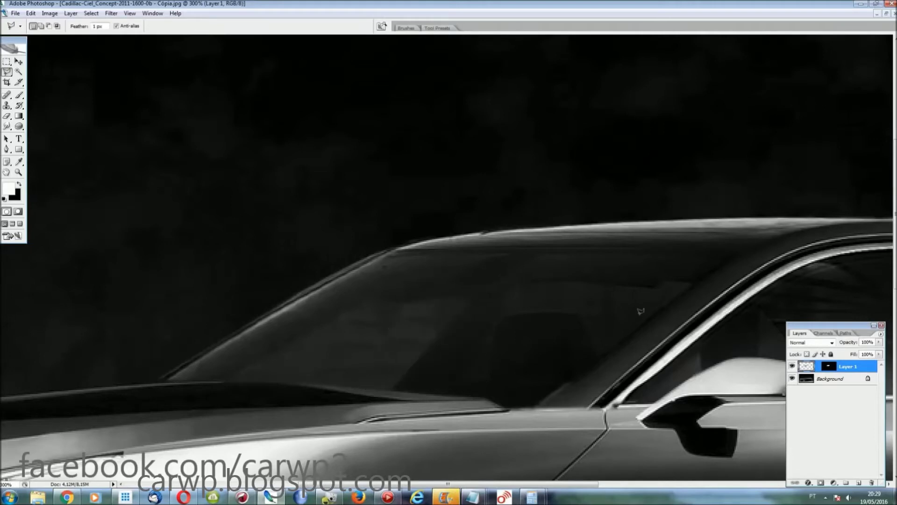
{"action": "left_click", "coordinate": [466, 296]}
{"action": "left_click", "coordinate": [383, 293]}
{"action": "left_click", "coordinate": [369, 301]}
{"action": "left_click", "coordinate": [359, 333]}
{"action": "left_click", "coordinate": [440, 322]}
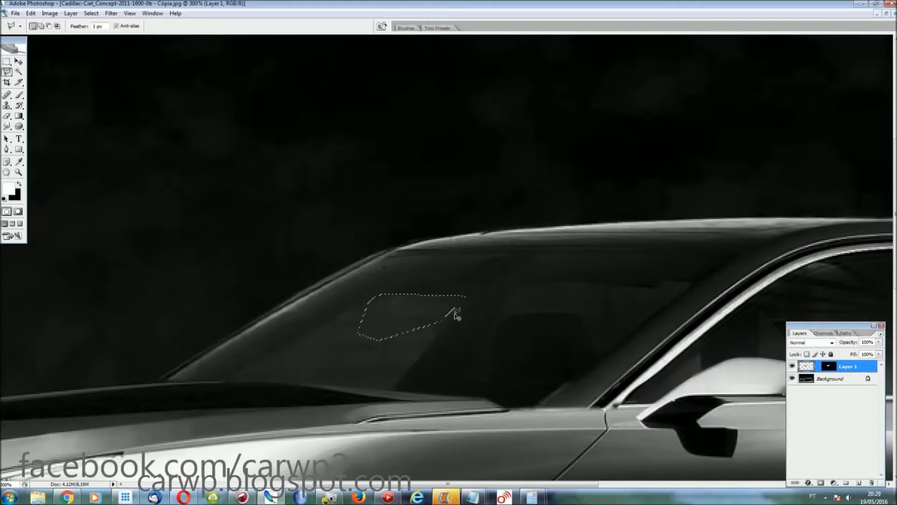
{"action": "left_click", "coordinate": [882, 326]}
Step: Zoom in on the front door and lasso a plain area next to the CIEL badge
{"action": "key", "text": "ctrl+0"}
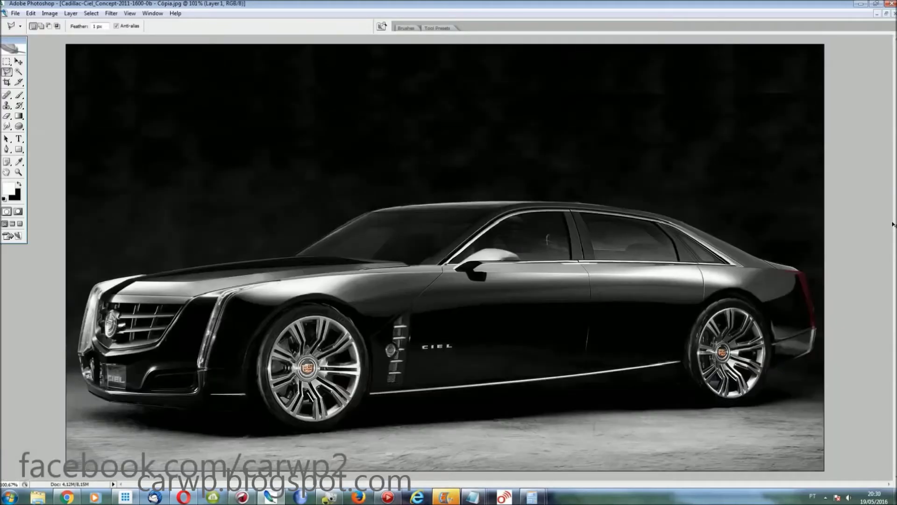
{"action": "key", "text": "ctrl+plus"}
{"action": "key", "text": "ctrl+plus"}
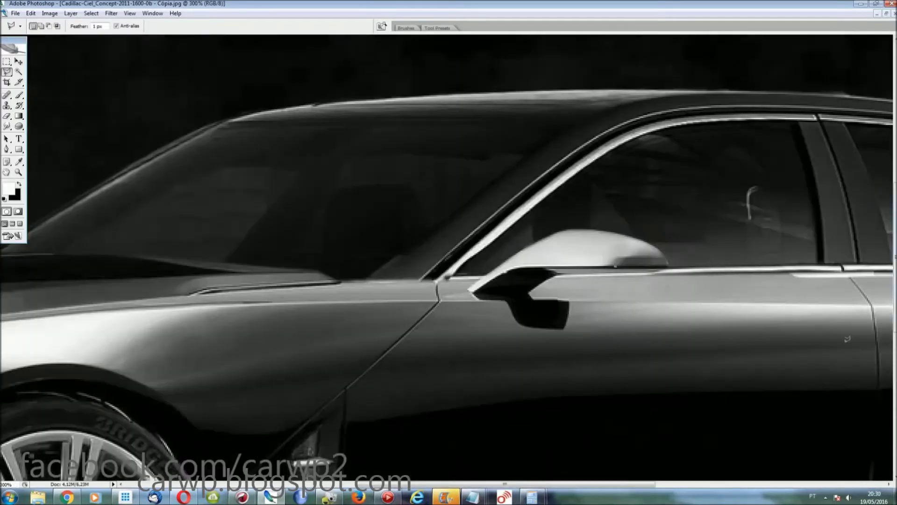
{"action": "scroll", "coordinate": [352, 243], "scroll_direction": "down", "scroll_amount": 5}
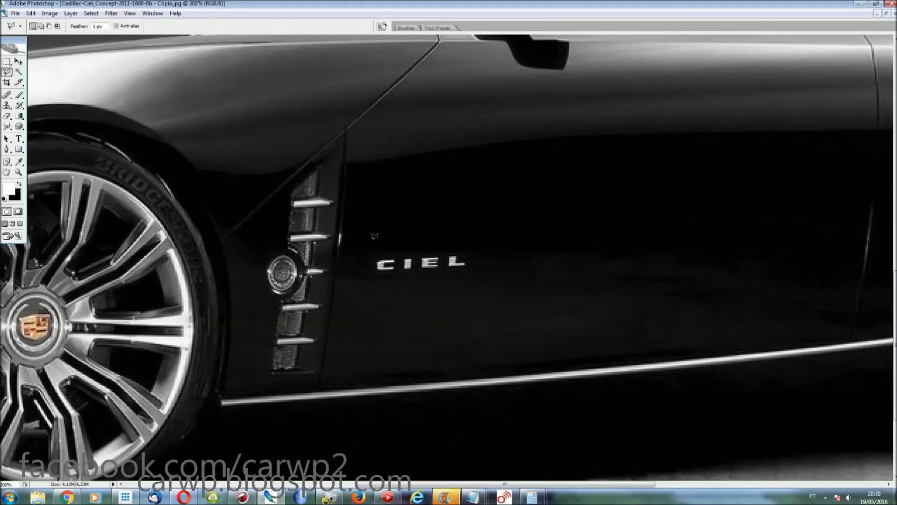
{"action": "left_click", "coordinate": [365, 348]}
{"action": "left_click", "coordinate": [593, 327]}
{"action": "left_click", "coordinate": [583, 216]}
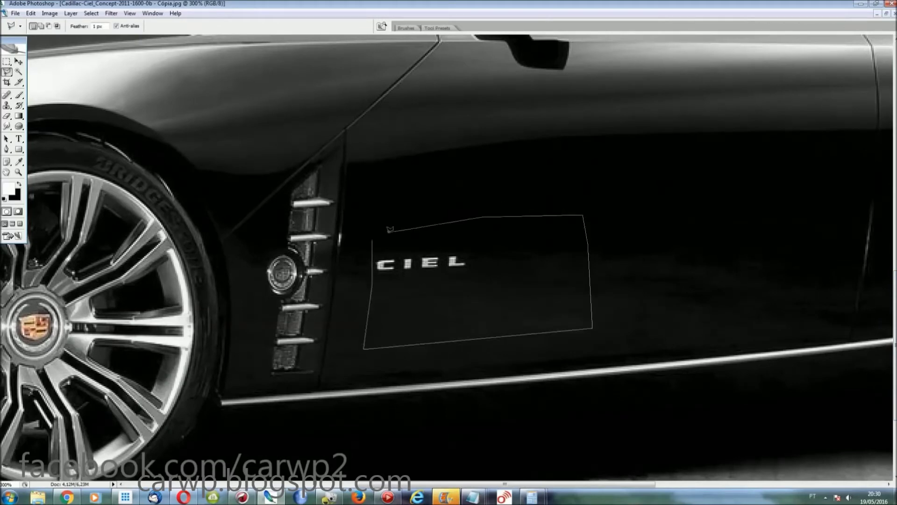
{"action": "left_click", "coordinate": [379, 230]}
Step: Copy the plain paint to a layer and stretch it left over the CIEL lettering
{"action": "key", "text": "ctrl+j"}
{"action": "key", "text": "ctrl+t"}
{"action": "left_click_drag", "start_coordinate": [364, 281], "coordinate": [154, 281]}
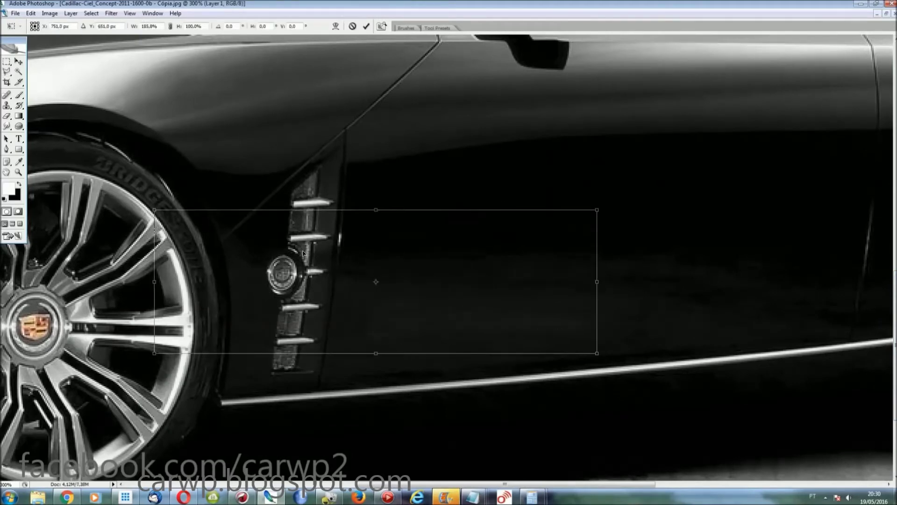
{"action": "right_click", "coordinate": [401, 266]}
{"action": "left_click", "coordinate": [425, 307]}
{"action": "key", "text": "Escape"}
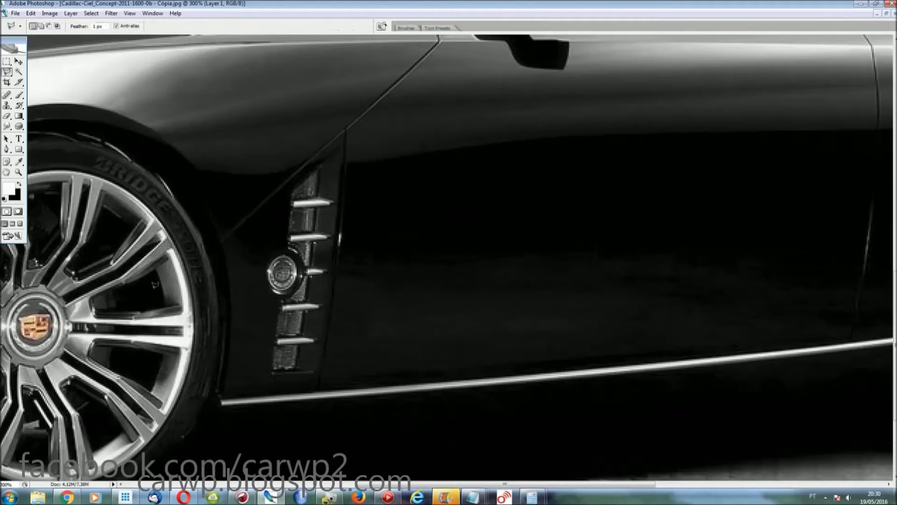
{"action": "key", "text": "ctrl+0"}
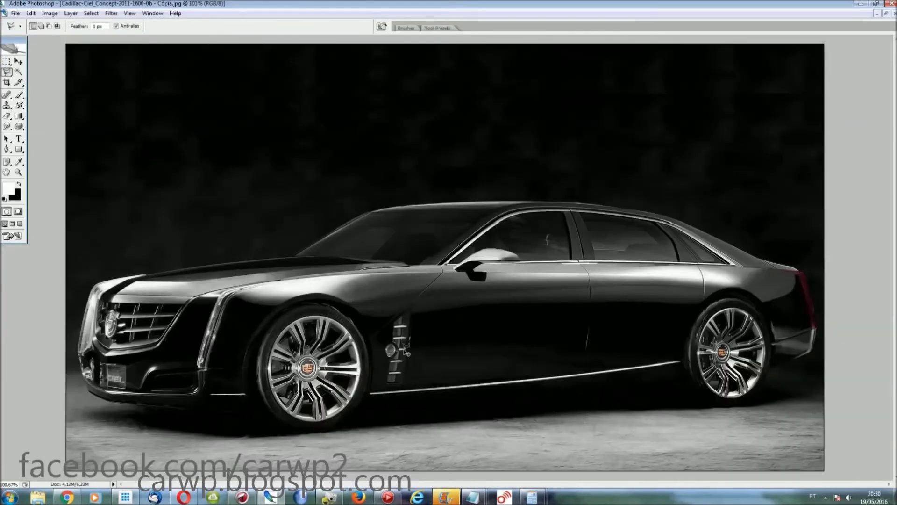
{"action": "key", "text": "ctrl+plus"}
{"action": "key", "text": "ctrl+plus"}
{"action": "scroll", "coordinate": [513, 211], "scroll_direction": "down", "scroll_amount": 5}
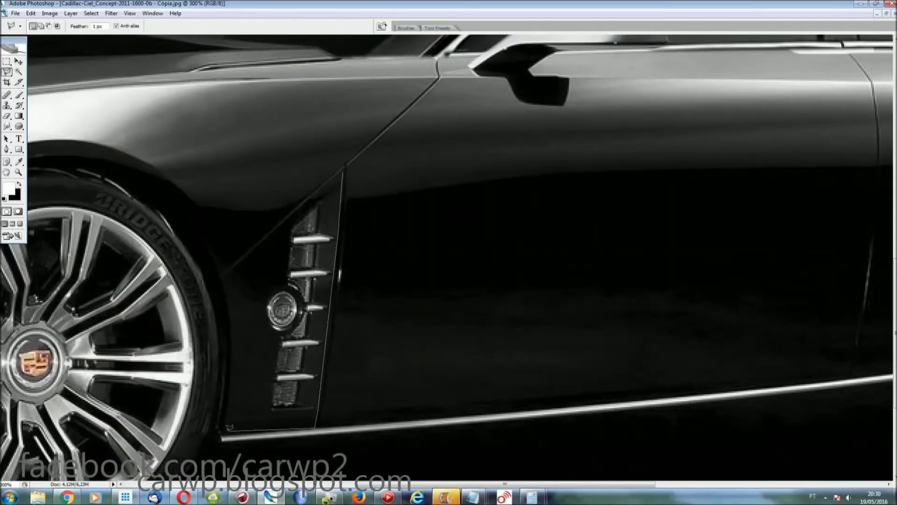
Step: Copy a plain door patch, shift it left over the side vent and merge it down
{"action": "double_click", "coordinate": [230, 276]}
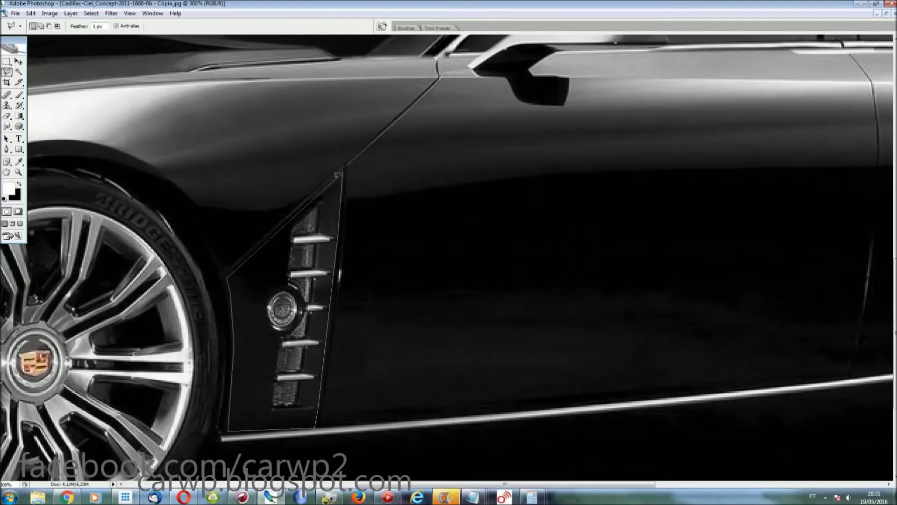
{"action": "left_click_drag", "start_coordinate": [280, 304], "coordinate": [405, 304]}
{"action": "key", "text": "ctrl+j"}
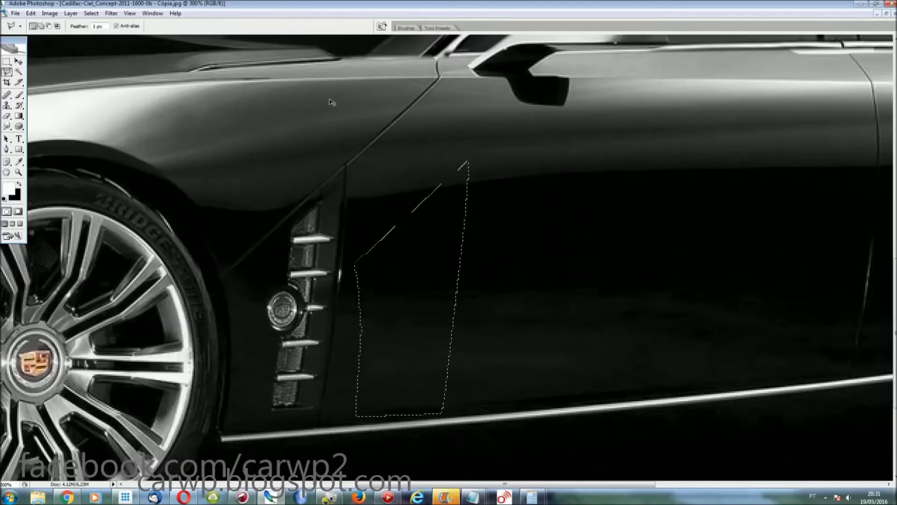
{"action": "key", "text": "ctrl+t"}
{"action": "key", "text": "shift+Left"}
{"action": "key", "text": "shift+Left"}
{"action": "key", "text": "shift+Left"}
{"action": "key", "text": "shift+Left"}
{"action": "key", "text": "shift+Left"}
{"action": "key", "text": "shift+Left"}
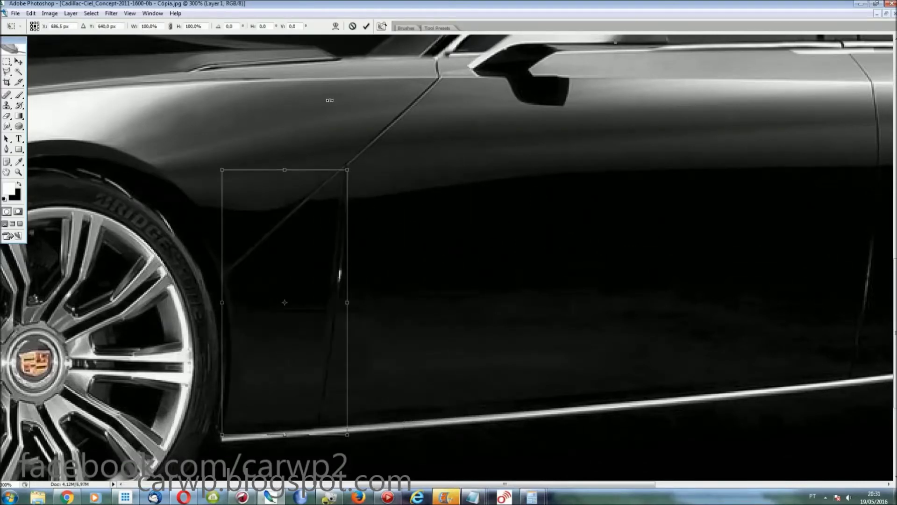
{"action": "key", "text": "Return"}
{"action": "key", "text": "ctrl+e"}
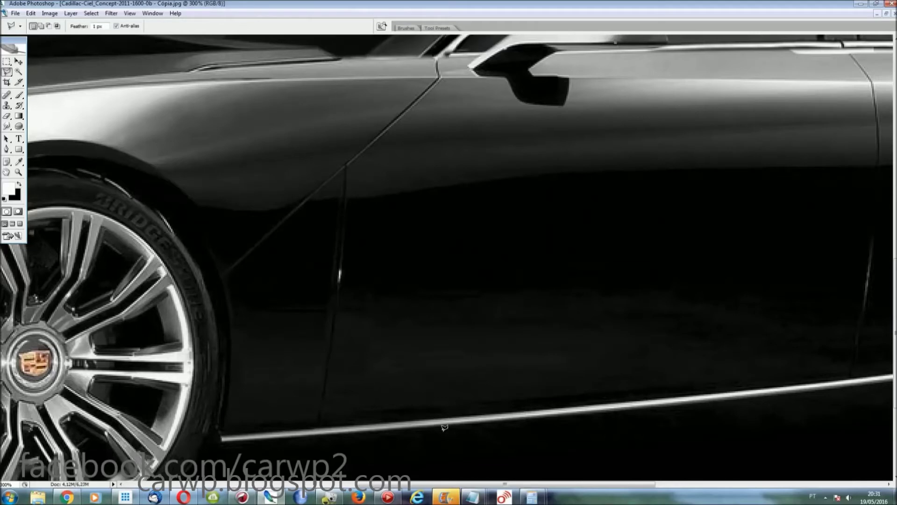
{"action": "scroll", "coordinate": [560, 452], "scroll_direction": "left", "scroll_amount": 5}
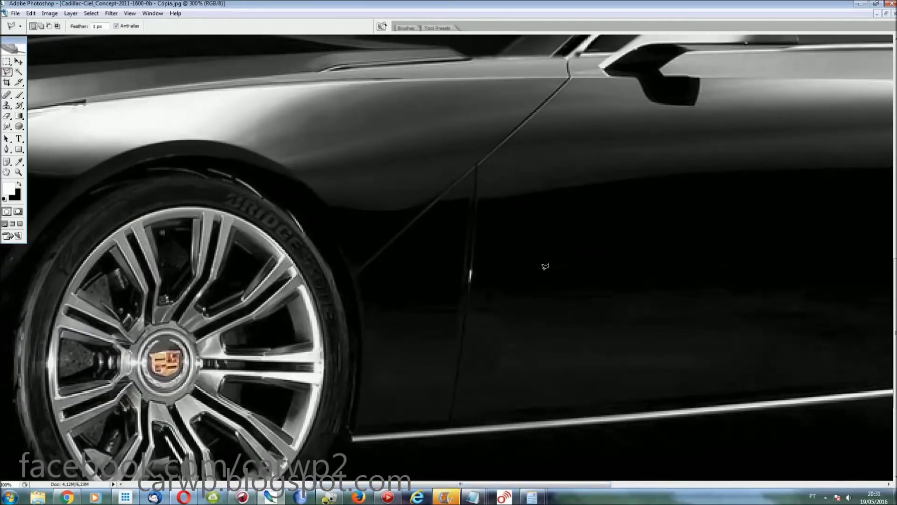
{"action": "left_click_drag", "start_coordinate": [529, 485], "coordinate": [614, 484]}
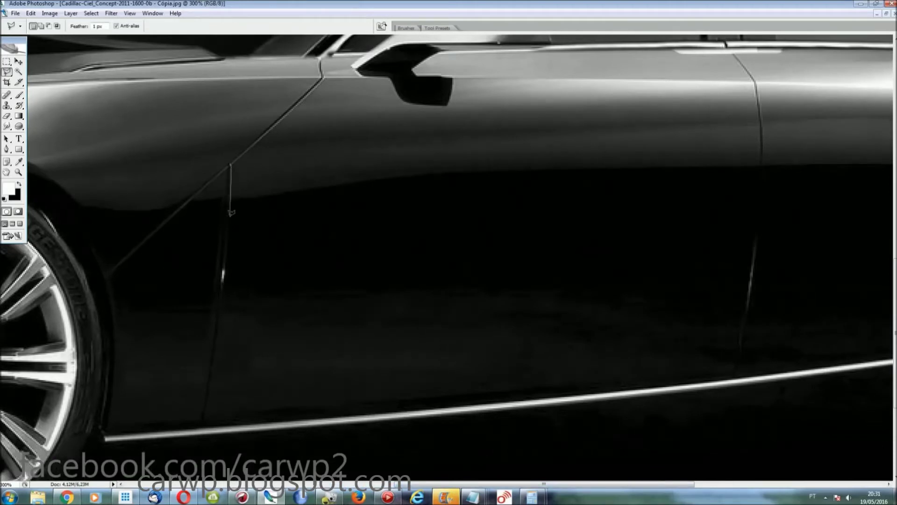
Step: Rotate a copy of the slanted crease about -43° and place it on the door's leading edge
{"action": "left_click", "coordinate": [326, 78]}
{"action": "left_click", "coordinate": [324, 79]}
{"action": "key", "text": "r"}
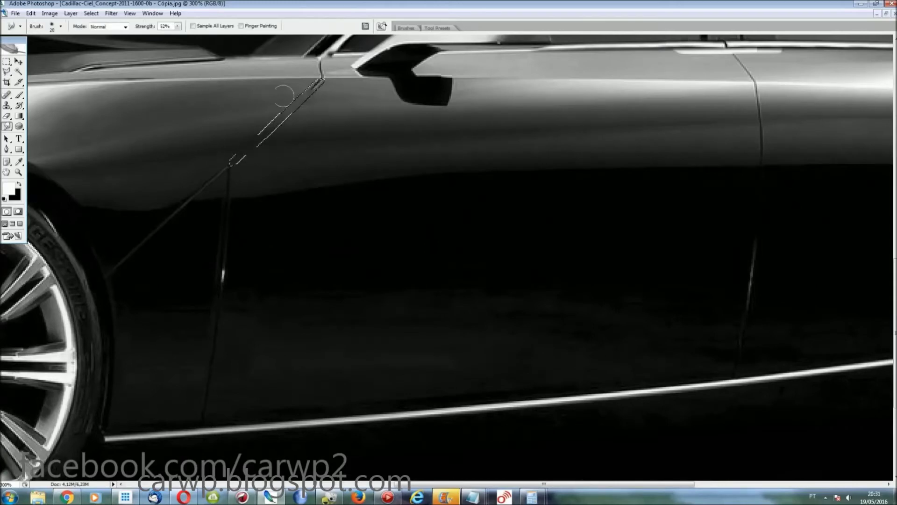
{"action": "key", "text": "ctrl+j"}
{"action": "key", "text": "ctrl+t"}
{"action": "left_click_drag", "start_coordinate": [346, 93], "coordinate": [306, 57]}
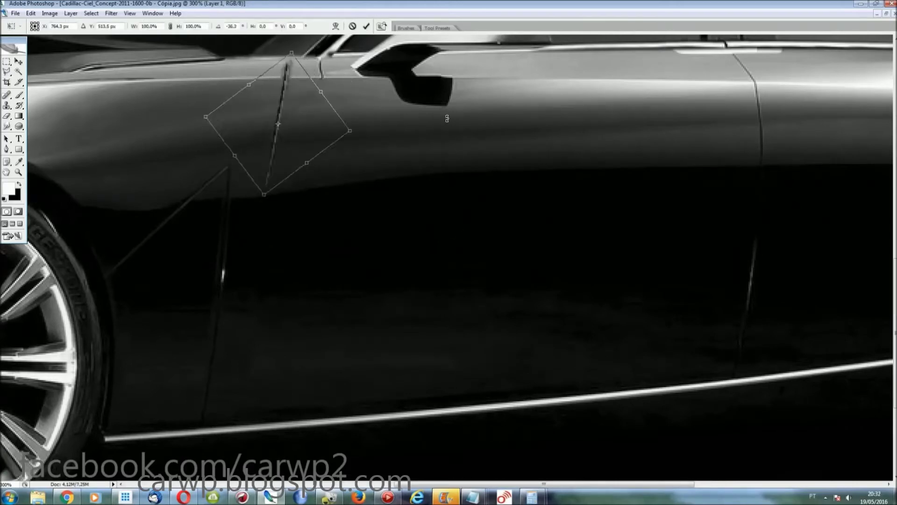
{"action": "left_click_drag", "start_coordinate": [322, 130], "coordinate": [361, 142]}
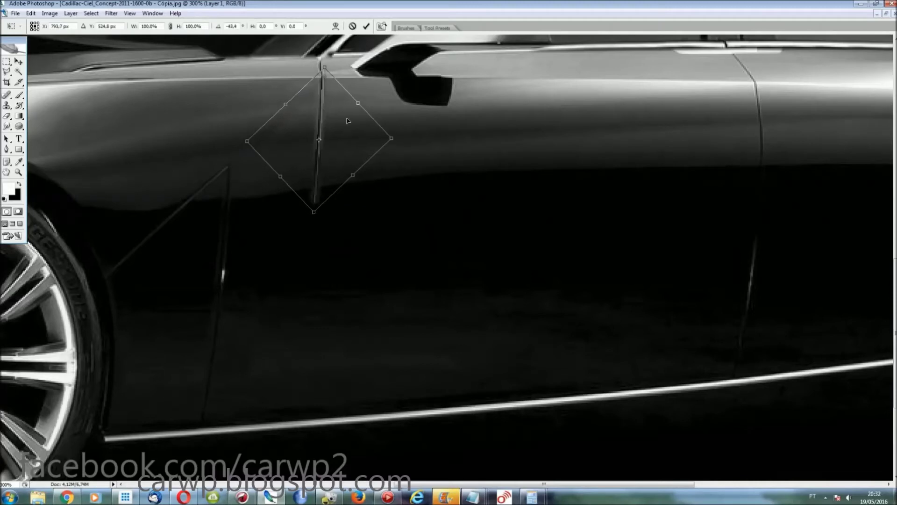
{"action": "key", "text": "Return"}
{"action": "key", "text": "ctrl+d"}
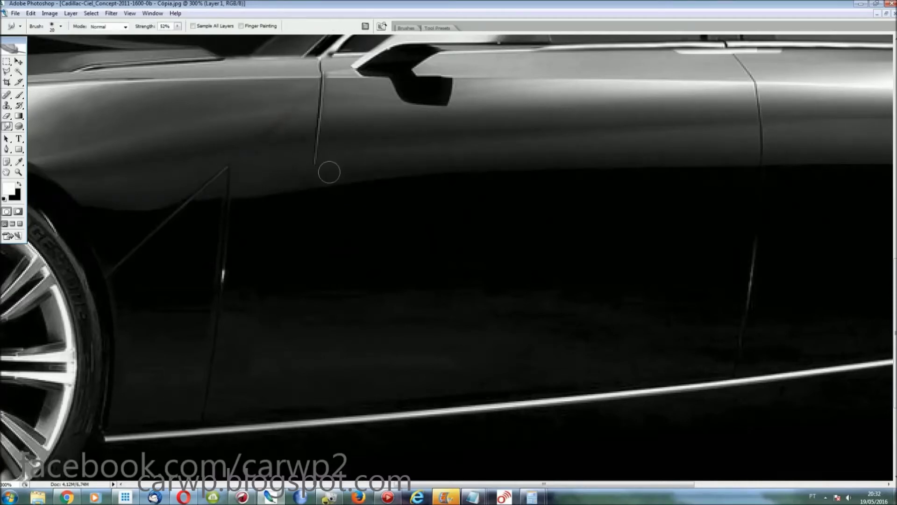
Step: On the Background layer, lasso and smudge away the old bright door streak
{"action": "key", "text": "l"}
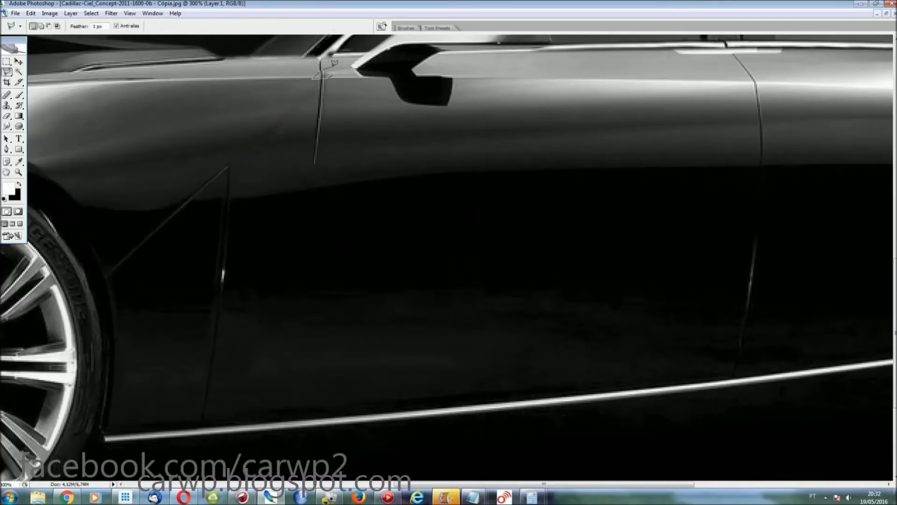
{"action": "key", "text": "F7"}
{"action": "key", "text": "alt+bracketleft"}
{"action": "key", "text": "F7"}
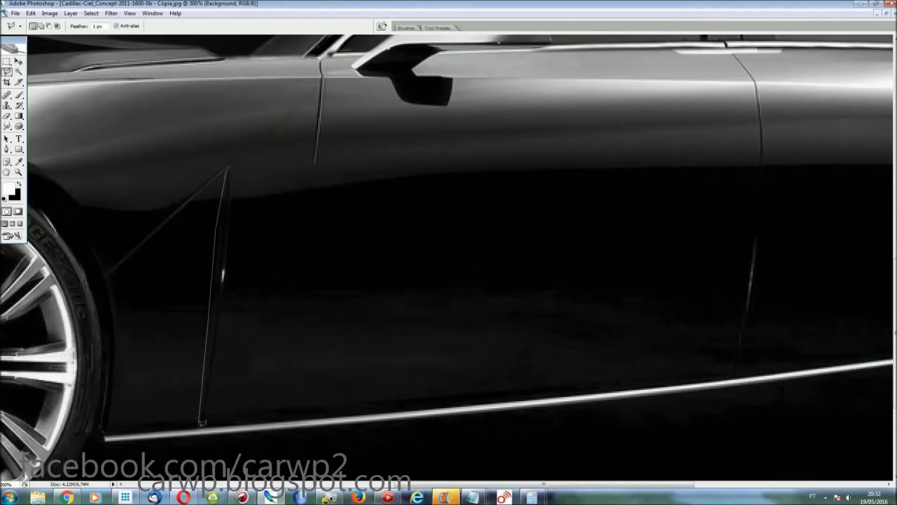
{"action": "left_click", "coordinate": [201, 428]}
{"action": "key", "text": "r"}
{"action": "mouse_move", "coordinate": [224, 185]}
{"action": "left_mouse_down"}
{"action": "mouse_move", "coordinate": [200, 215]}
{"action": "mouse_move", "coordinate": [250, 266]}
{"action": "mouse_move", "coordinate": [224, 344]}
{"action": "mouse_move", "coordinate": [184, 414]}
{"action": "left_mouse_up"}
Step: Copy the smudged area, move it up over the door seam and merge it down
{"action": "key", "text": "ctrl+j"}
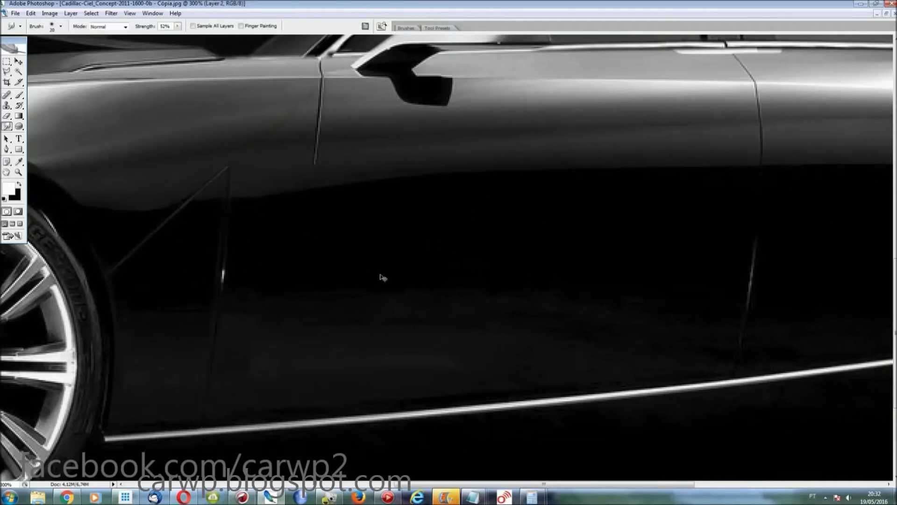
{"action": "key", "text": "ctrl+t"}
{"action": "mouse_move", "coordinate": [224, 337]}
{"action": "left_mouse_down"}
{"action": "mouse_move", "coordinate": [306, 301]}
{"action": "mouse_move", "coordinate": [307, 323]}
{"action": "left_mouse_up"}
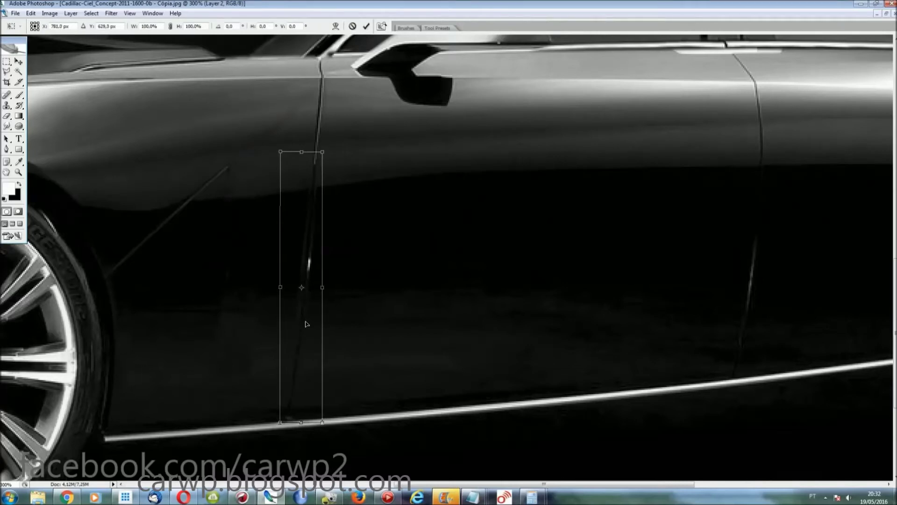
{"action": "key", "text": "Return"}
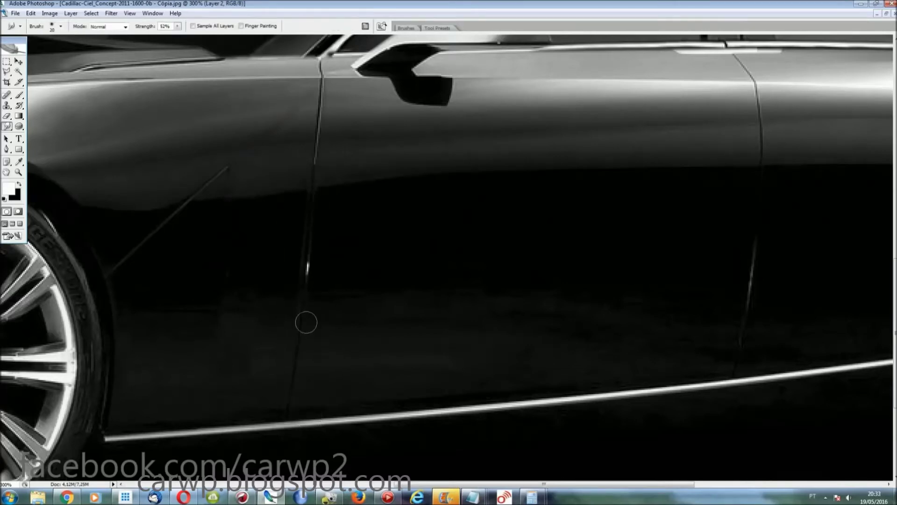
{"action": "key", "text": "ctrl+e"}
Step: Lasso the diagonal fender crease, smudge its bright edge and paste it as a layer
{"action": "key", "text": "l"}
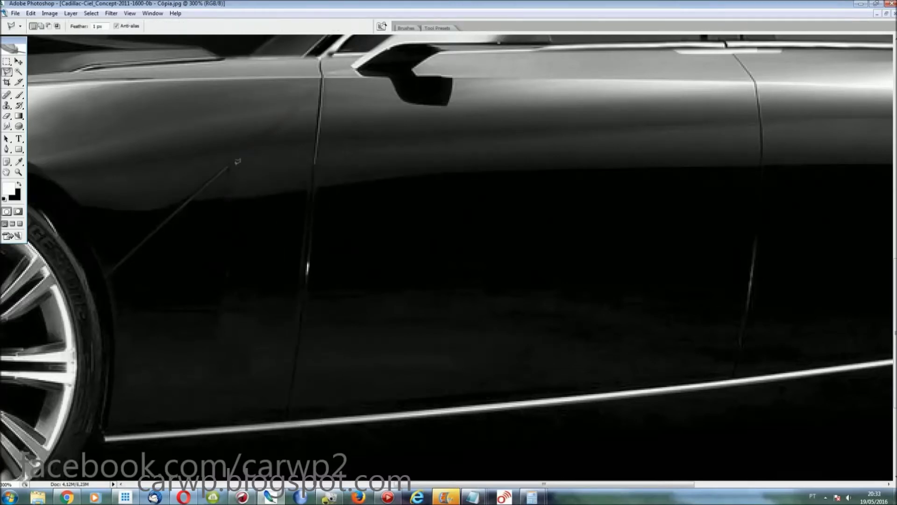
{"action": "left_click", "coordinate": [229, 165]}
{"action": "left_click", "coordinate": [107, 274]}
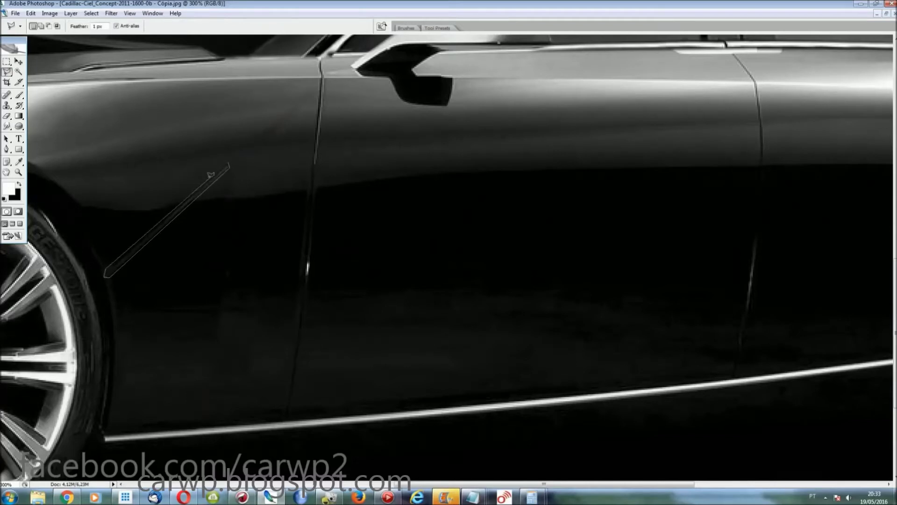
{"action": "key", "text": "r"}
{"action": "mouse_move", "coordinate": [176, 207]}
{"action": "left_mouse_down"}
{"action": "mouse_move", "coordinate": [114, 200]}
{"action": "mouse_move", "coordinate": [150, 260]}
{"action": "mouse_move", "coordinate": [205, 206]}
{"action": "left_mouse_up"}
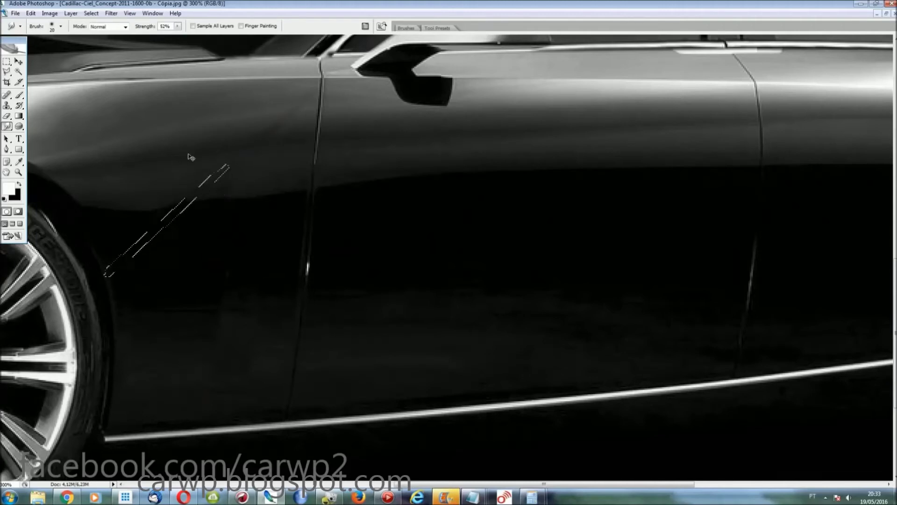
{"action": "key", "text": "ctrl+c"}
{"action": "key", "text": "ctrl+v"}
Step: Rotate the crease copy to 0° and stretch it right to the door seam
{"action": "key", "text": "ctrl+t"}
{"action": "left_click_drag", "start_coordinate": [471, 297], "coordinate": [206, 262]}
{"action": "left_click_drag", "start_coordinate": [262, 154], "coordinate": [281, 220]}
{"action": "left_click_drag", "start_coordinate": [189, 249], "coordinate": [207, 304]}
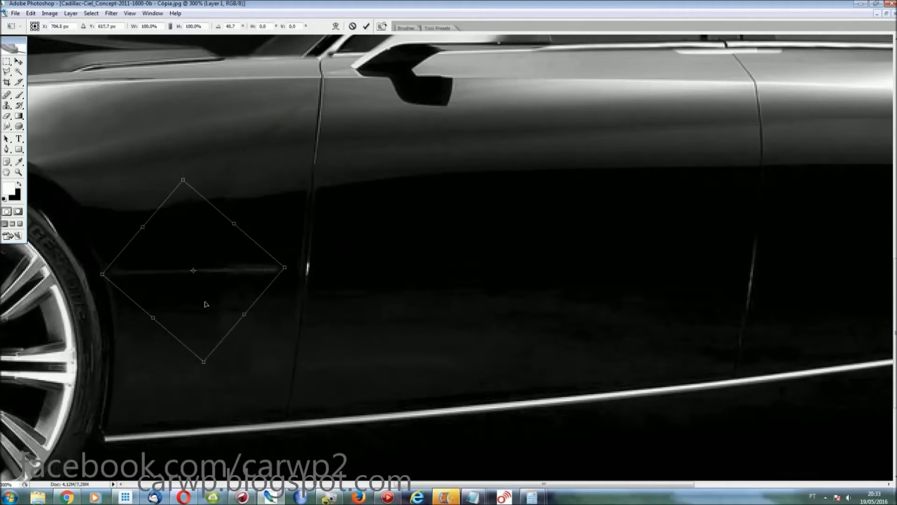
{"action": "mouse_move", "coordinate": [261, 322]}
{"action": "left_mouse_down"}
{"action": "mouse_move", "coordinate": [268, 256]}
{"action": "mouse_move", "coordinate": [307, 271]}
{"action": "mouse_move", "coordinate": [313, 265]}
{"action": "left_mouse_up"}
{"action": "right_click", "coordinate": [295, 269]}
{"action": "left_click", "coordinate": [313, 274]}
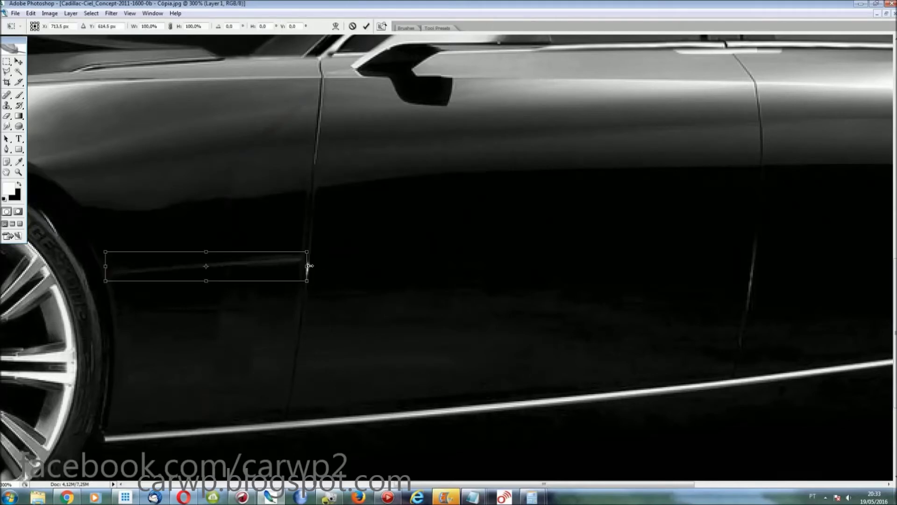
{"action": "key", "text": "Return"}
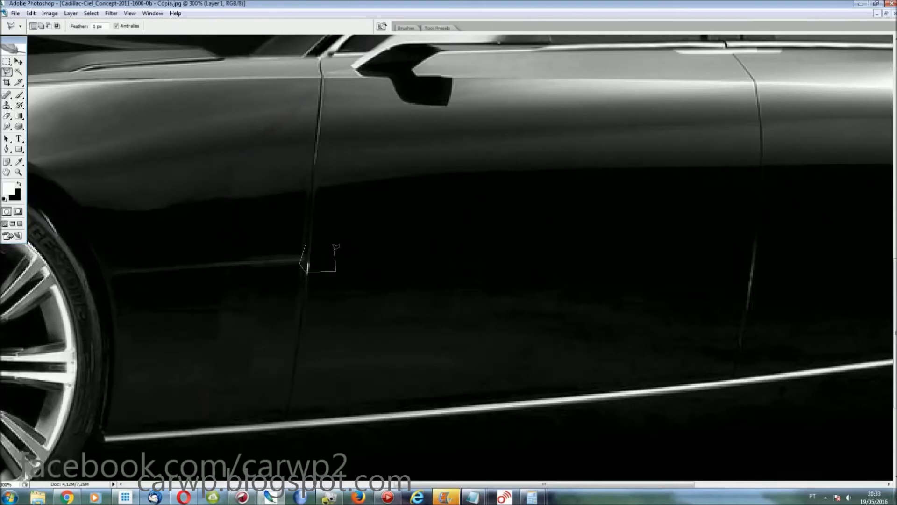
{"action": "key", "text": "shift+r"}
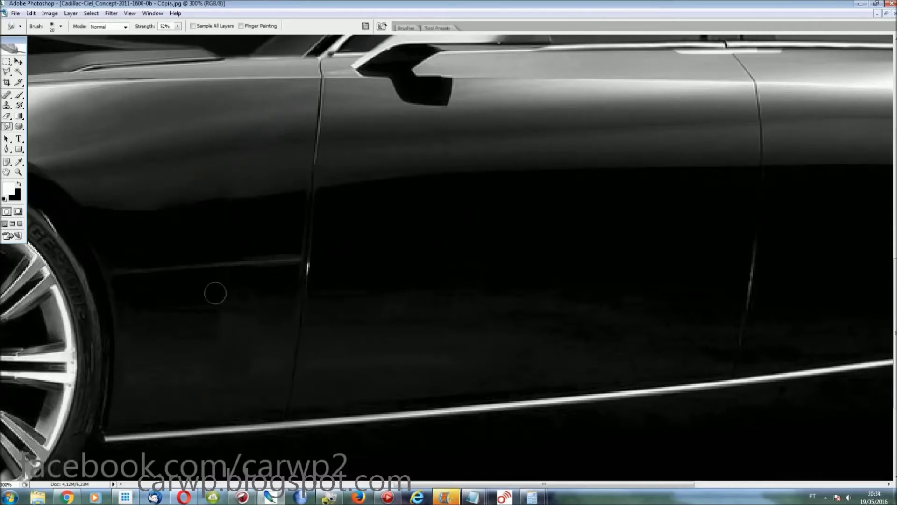
{"action": "key", "text": "ctrl+0"}
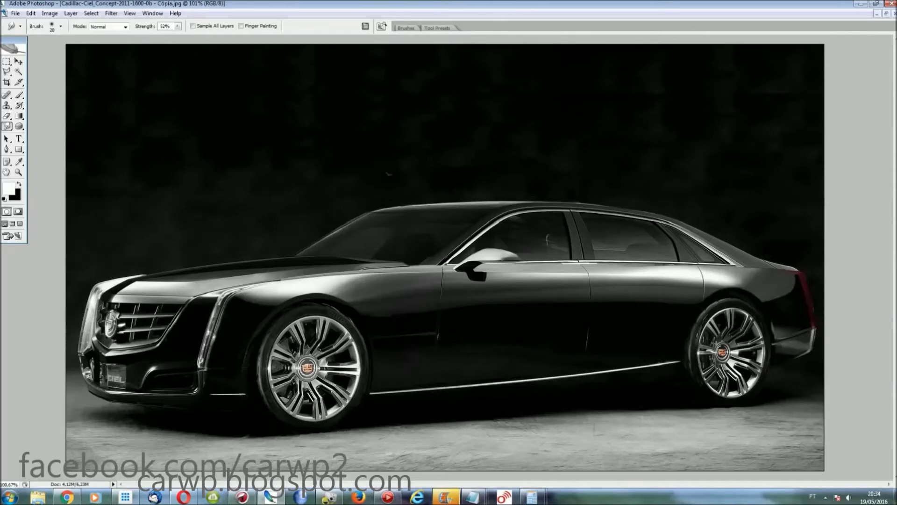
Step: Switch to the Cadillac-CT6 photo and scroll down to its headlight
{"action": "left_click", "coordinate": [153, 13]}
{"action": "left_click", "coordinate": [196, 216]}
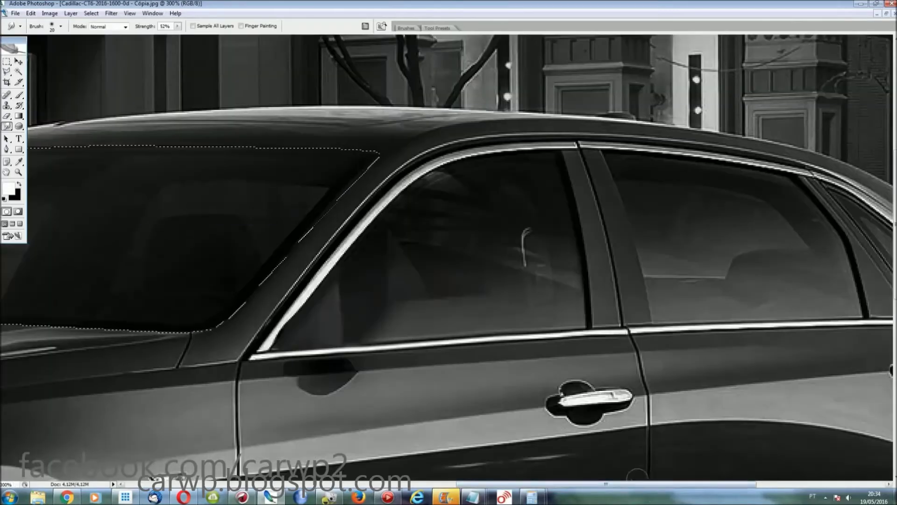
{"action": "scroll", "coordinate": [825, 264], "scroll_direction": "down", "scroll_amount": 5}
{"action": "scroll", "coordinate": [824, 264], "scroll_direction": "down", "scroll_amount": 2}
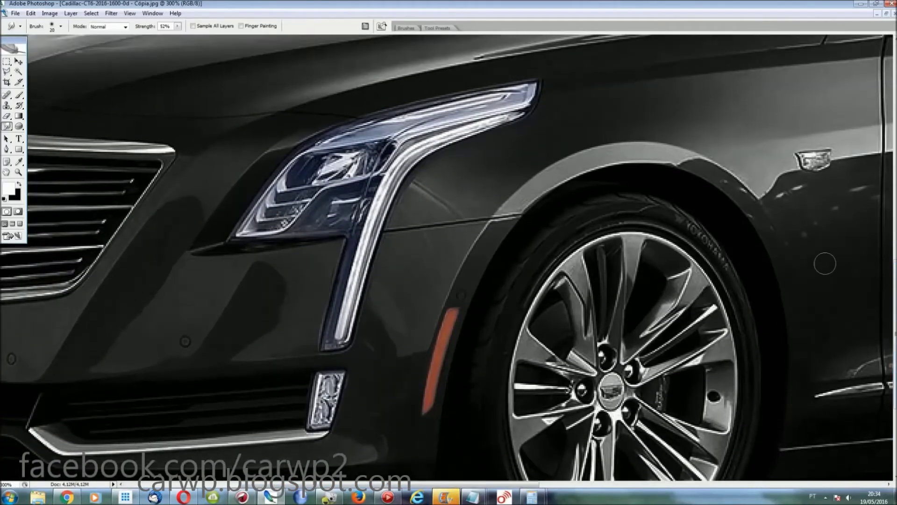
Step: Trace the CT6 headlight with the Polygonal Lasso and return toward the Ciel image
{"action": "key", "text": "l"}
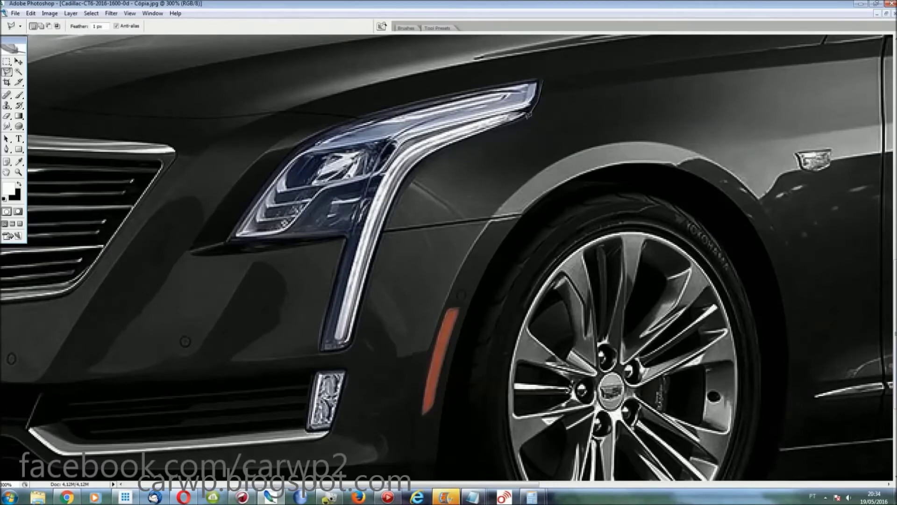
{"action": "left_click", "coordinate": [540, 78]}
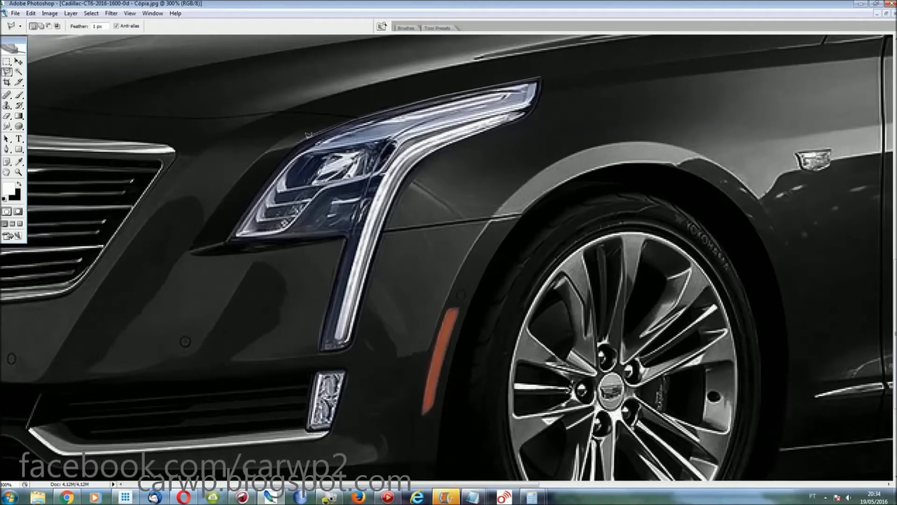
{"action": "left_click", "coordinate": [226, 241]}
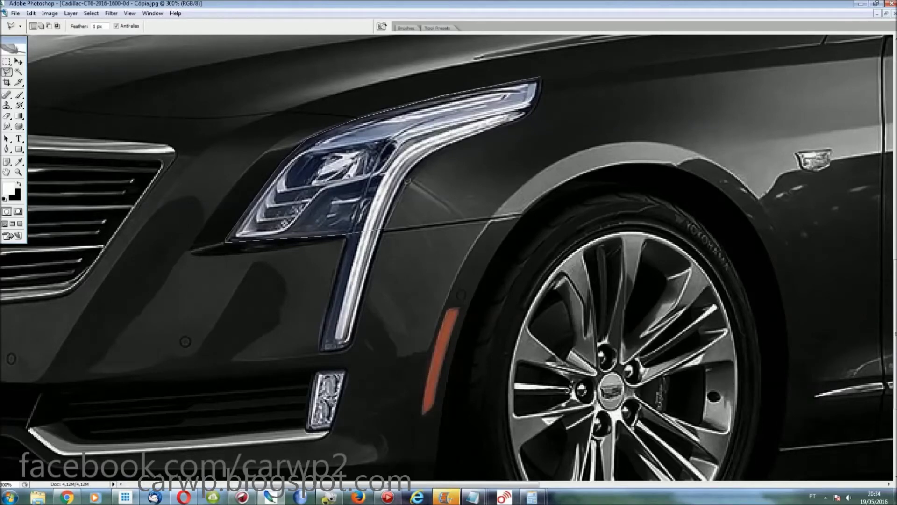
{"action": "left_click", "coordinate": [421, 159]}
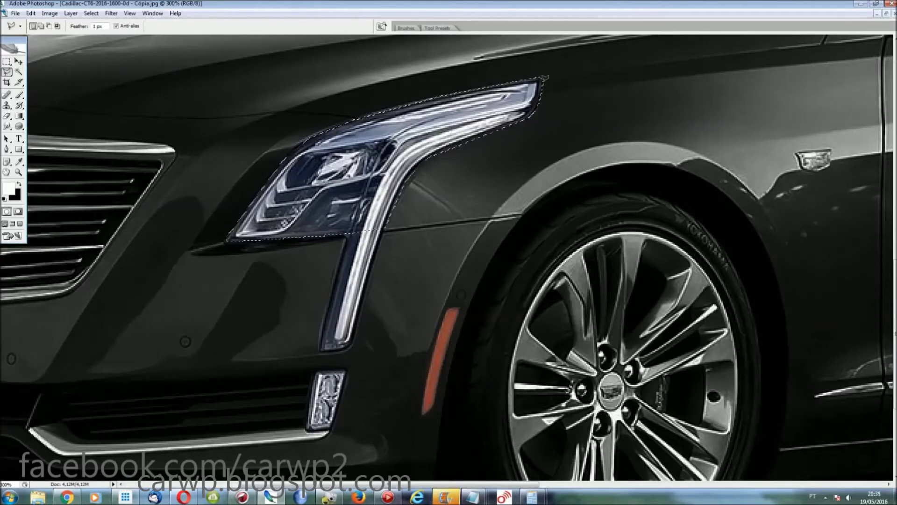
{"action": "left_click", "coordinate": [541, 79]}
{"action": "left_click", "coordinate": [153, 13]}
Step: Paste the CT6 headlight into the Ciel image and size it over the front end
{"action": "left_click", "coordinate": [211, 209]}
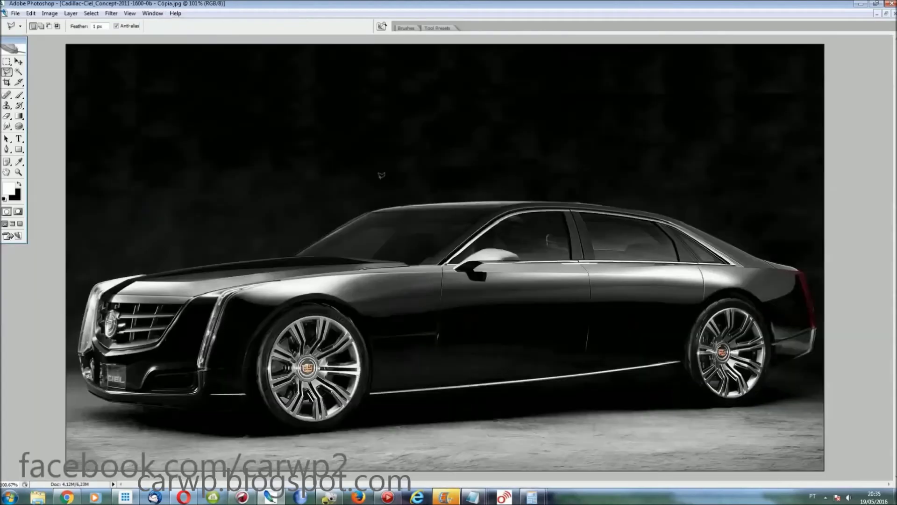
{"action": "scroll", "coordinate": [822, 269], "scroll_direction": "down", "scroll_amount": 5}
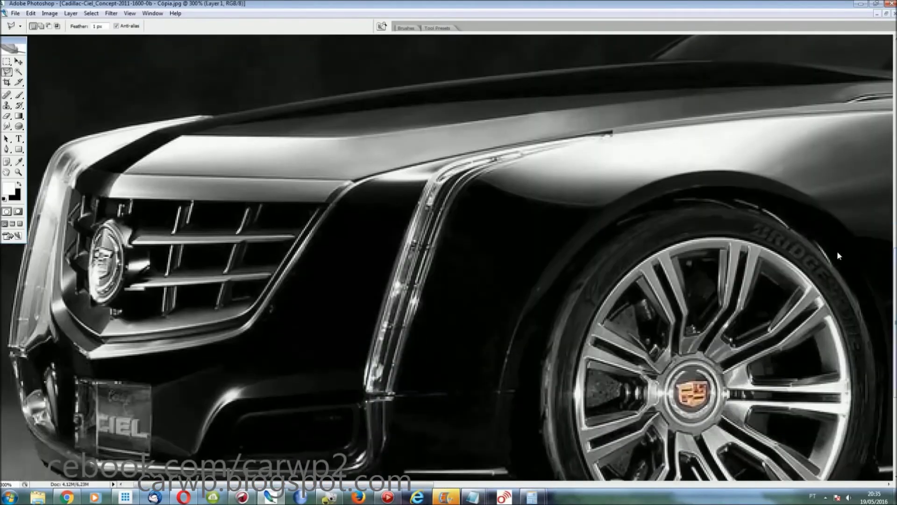
{"action": "key", "text": "ctrl+v"}
{"action": "key", "text": "ctrl+t"}
{"action": "left_click_drag", "start_coordinate": [292, 297], "coordinate": [177, 310]}
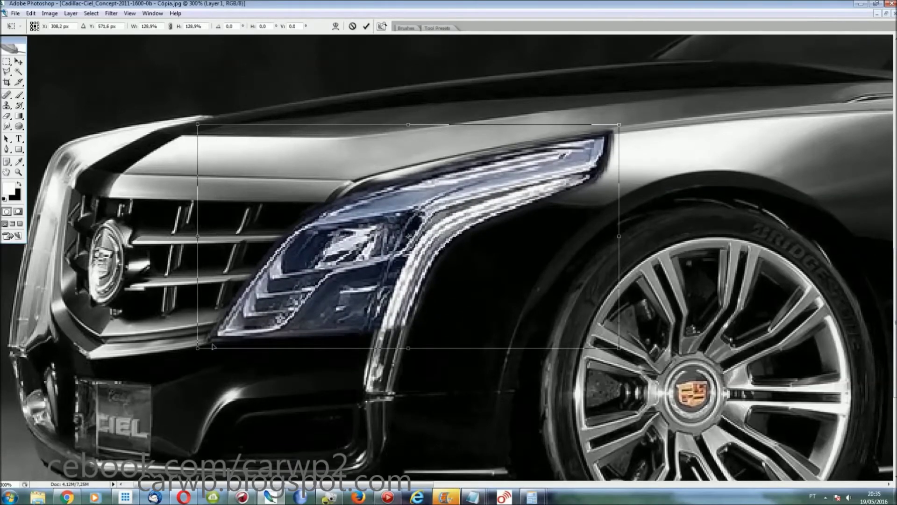
{"action": "left_click_drag", "start_coordinate": [212, 347], "coordinate": [291, 281]}
{"action": "key", "text": "Return"}
Step: Trim the headlight by deleting a Polygonal Lasso area beside the grille
{"action": "key", "text": "l"}
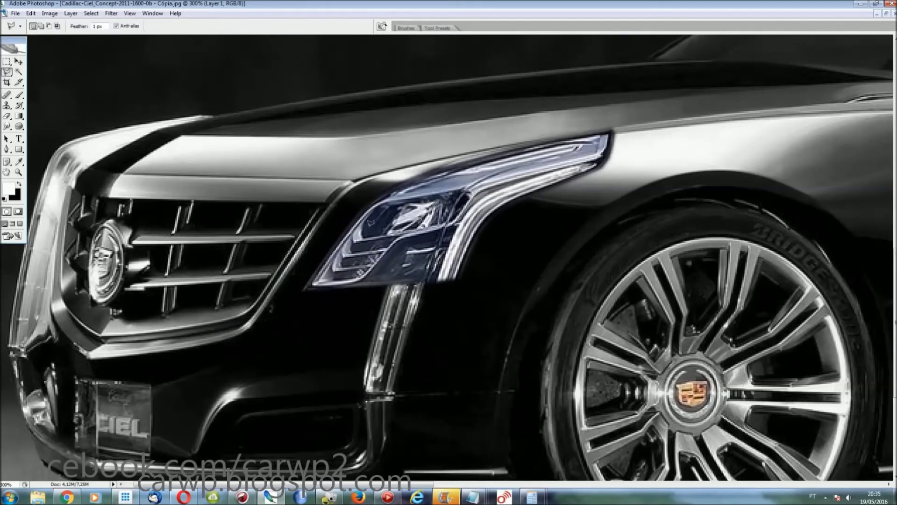
{"action": "key", "text": "F7"}
{"action": "left_click", "coordinate": [792, 366]}
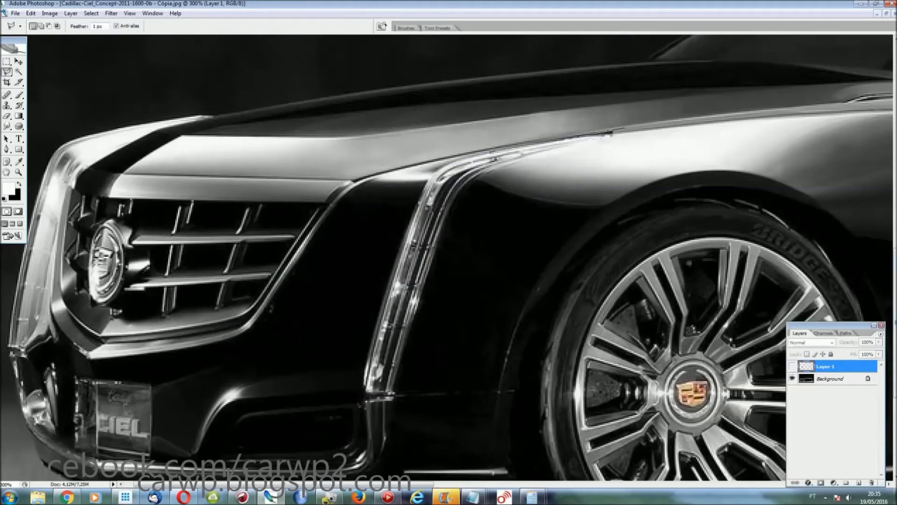
{"action": "left_click", "coordinate": [369, 362]}
{"action": "left_click", "coordinate": [526, 360]}
{"action": "left_click", "coordinate": [680, 187]}
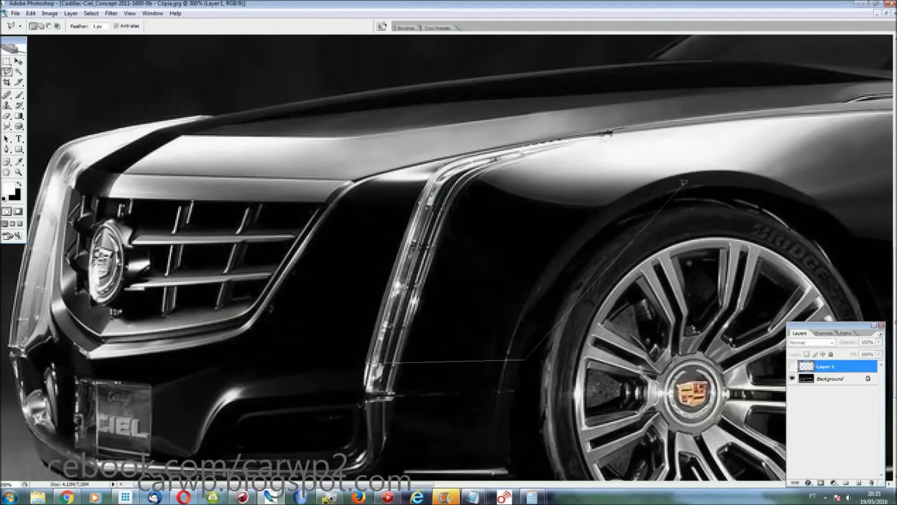
{"action": "left_click", "coordinate": [621, 129]}
{"action": "left_click", "coordinate": [792, 366]}
{"action": "key", "text": "Delete"}
{"action": "key", "text": "ctrl+d"}
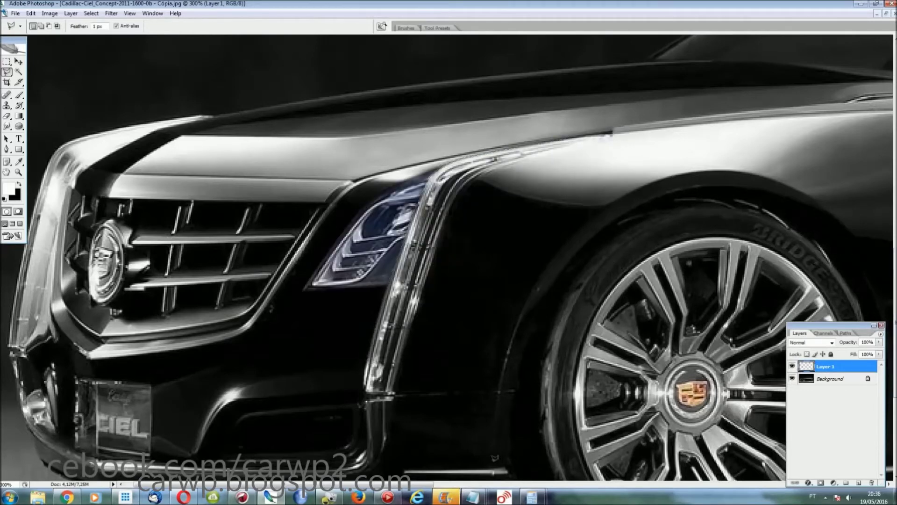
Step: Zoom out to the whole car and merge the headlight into the Background
{"action": "key", "text": "ctrl+0"}
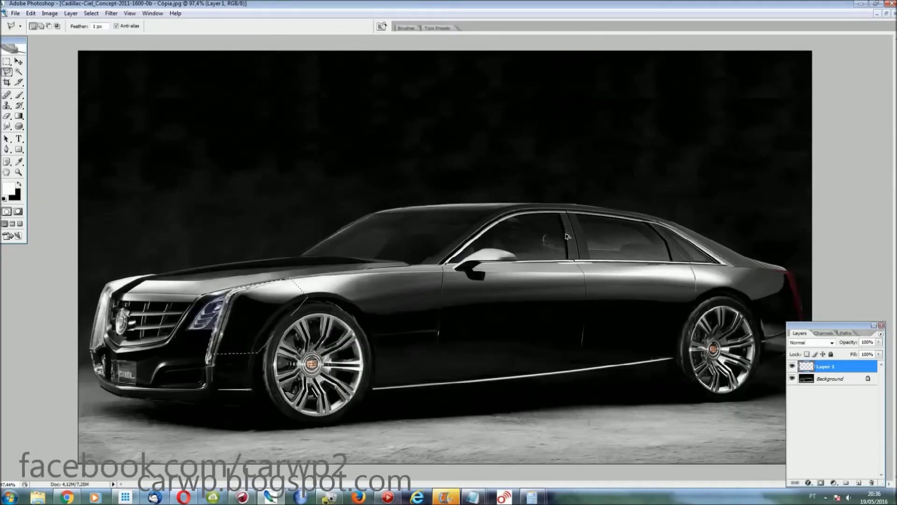
{"action": "key", "text": "ctrl+e"}
{"action": "key", "text": "ctrl+alt+0"}
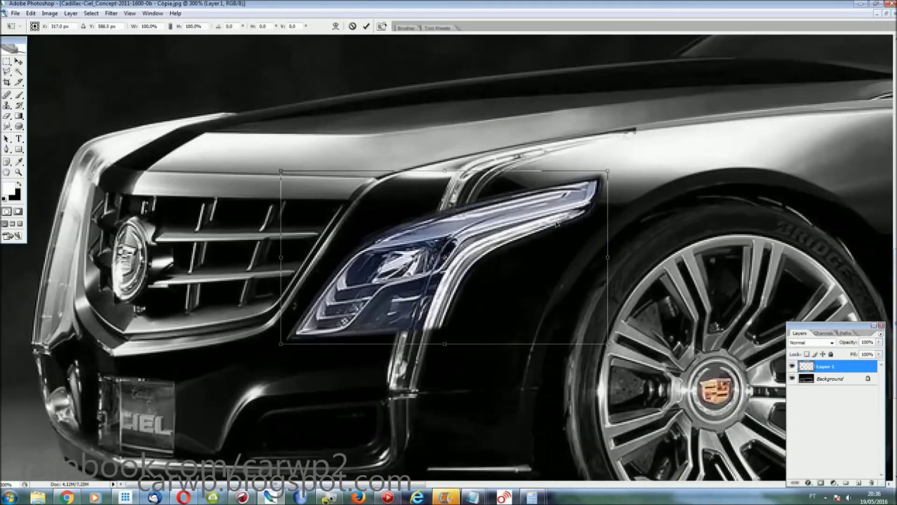
Step: Try moving, enlarging to about 117% and skewing the headlight, then undo it
{"action": "left_click_drag", "start_coordinate": [556, 224], "coordinate": [582, 179]}
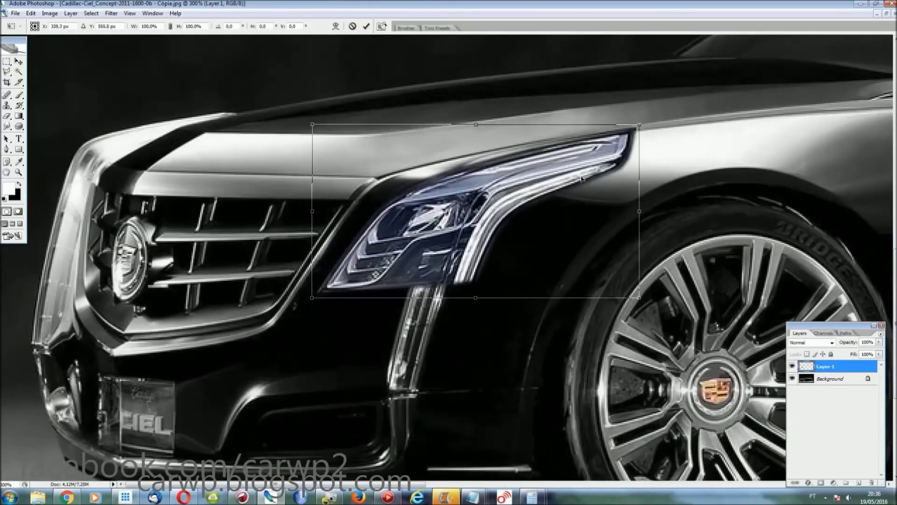
{"action": "left_click_drag", "start_coordinate": [311, 298], "coordinate": [254, 328]}
{"action": "right_click", "coordinate": [430, 224]}
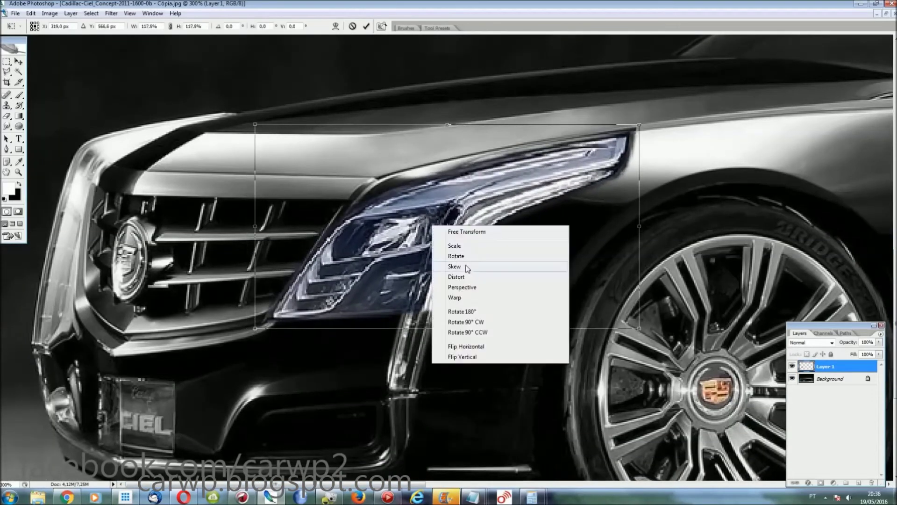
{"action": "left_click", "coordinate": [444, 257]}
{"action": "mouse_move", "coordinate": [451, 330]}
{"action": "left_mouse_down"}
{"action": "mouse_move", "coordinate": [487, 329]}
{"action": "mouse_move", "coordinate": [474, 329]}
{"action": "left_mouse_up"}
{"action": "left_click_drag", "start_coordinate": [548, 213], "coordinate": [562, 207]}
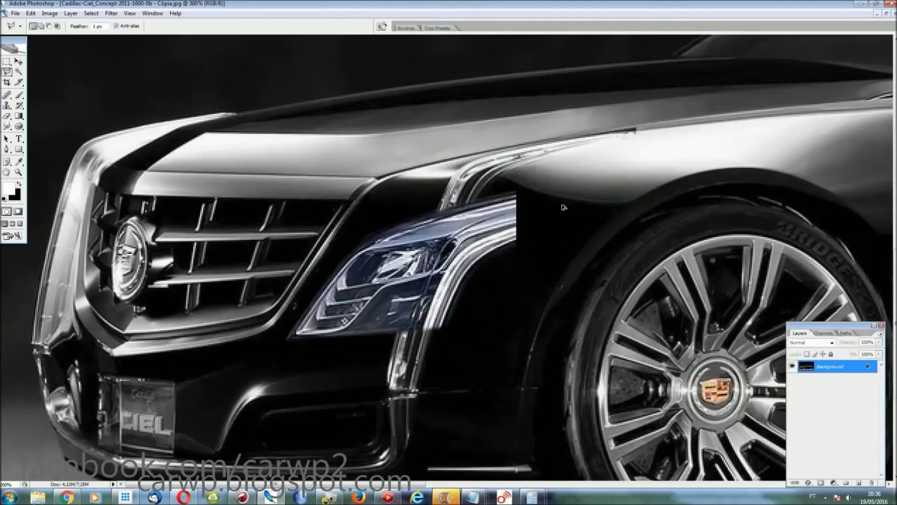
{"action": "key", "text": "ctrl+0"}
{"action": "left_click", "coordinate": [30, 13]}
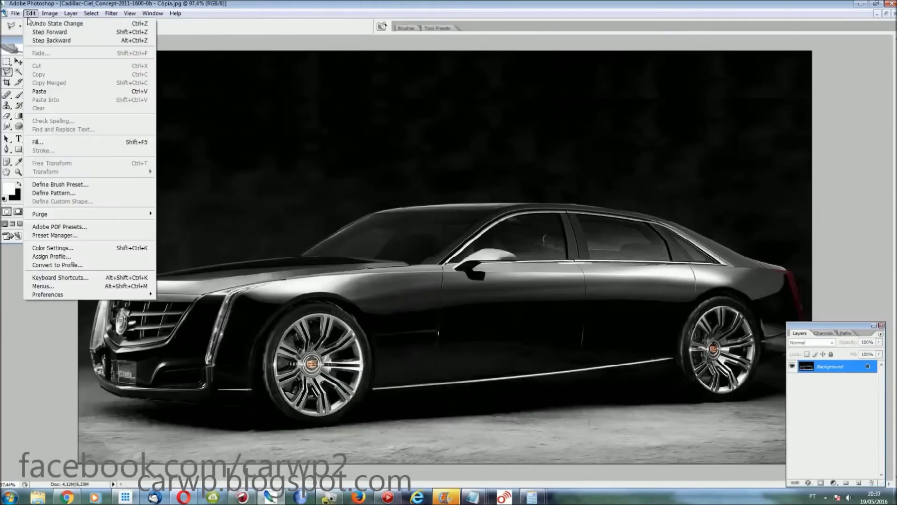
{"action": "left_click", "coordinate": [46, 42]}
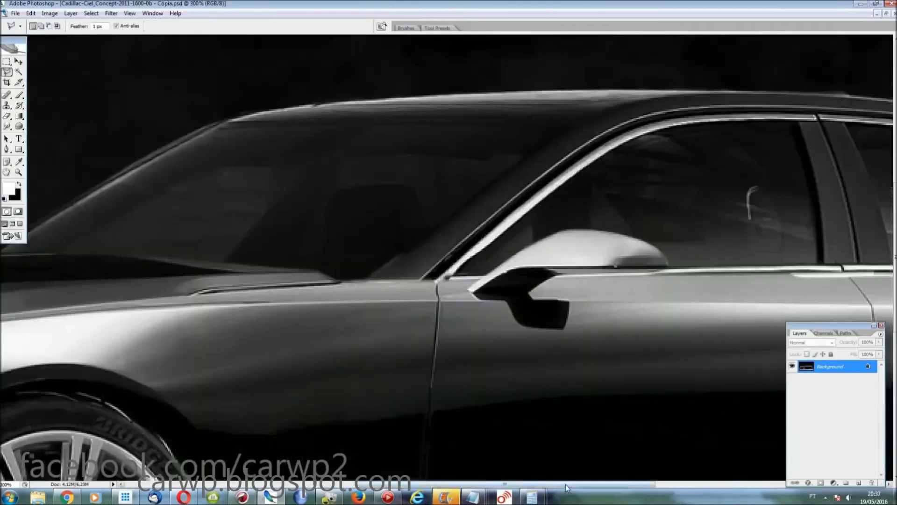
Step: Repaste the CT6 headlight and trim it to the front opening with the Polygonal Lasso
{"action": "left_click_drag", "start_coordinate": [567, 486], "coordinate": [335, 486]}
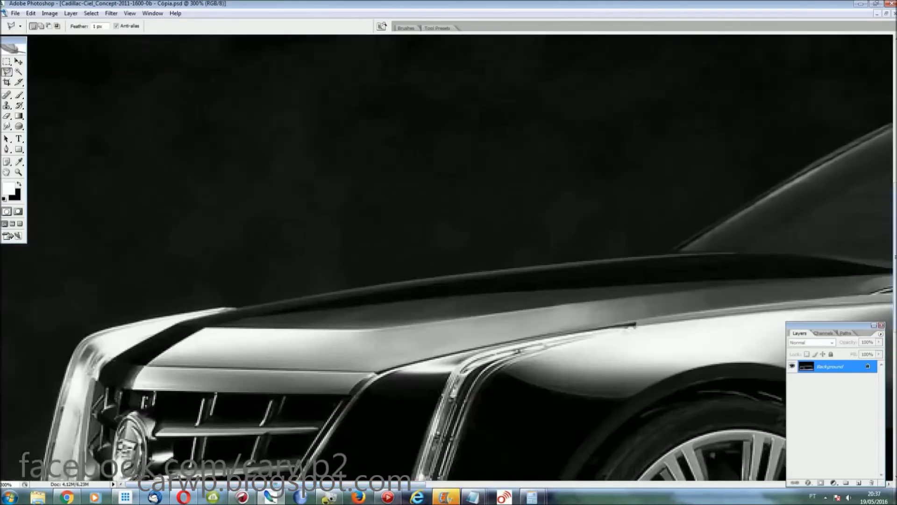
{"action": "key", "text": "ctrl+v"}
{"action": "key", "text": "ctrl+t"}
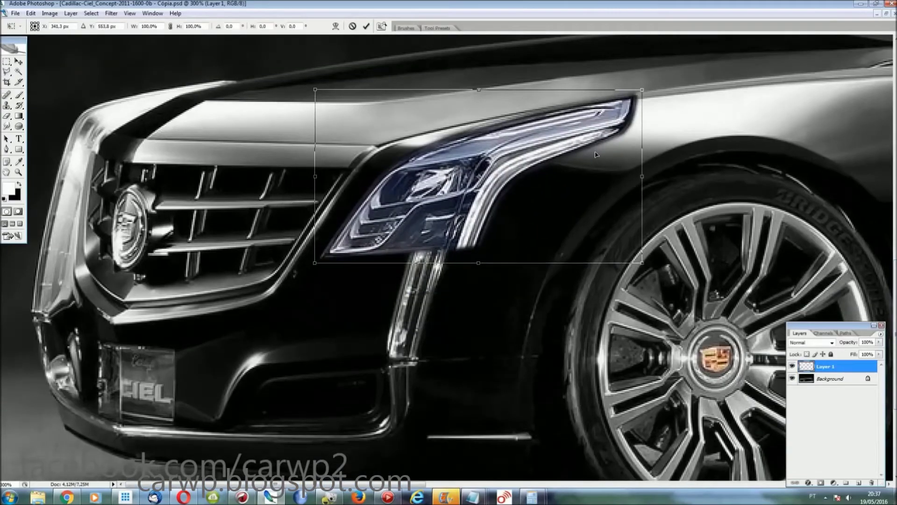
{"action": "key", "text": "Return"}
{"action": "key", "text": "l"}
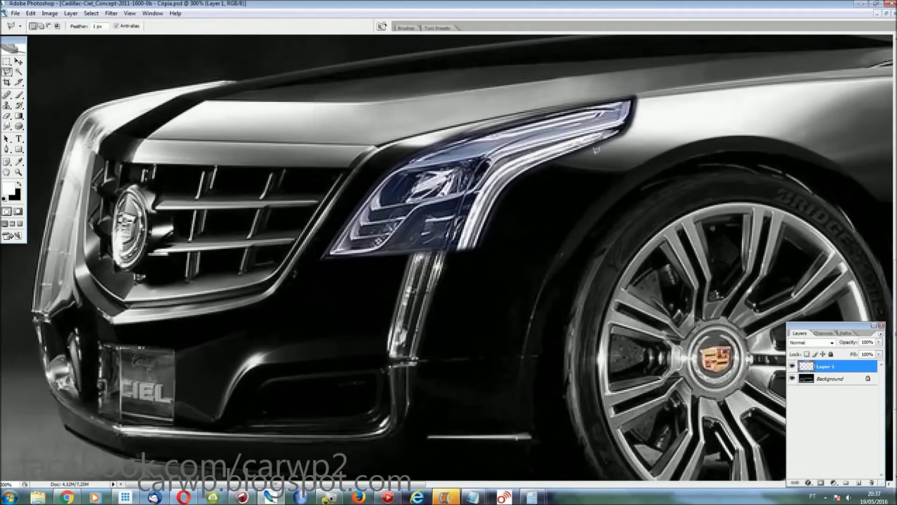
{"action": "left_click", "coordinate": [793, 367]}
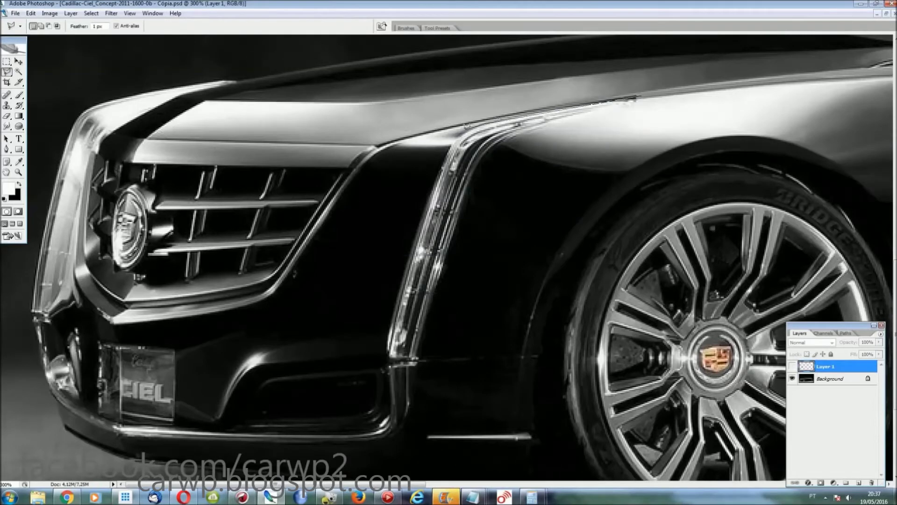
{"action": "left_click", "coordinate": [392, 323]}
{"action": "left_click", "coordinate": [631, 324]}
{"action": "left_click", "coordinate": [697, 180]}
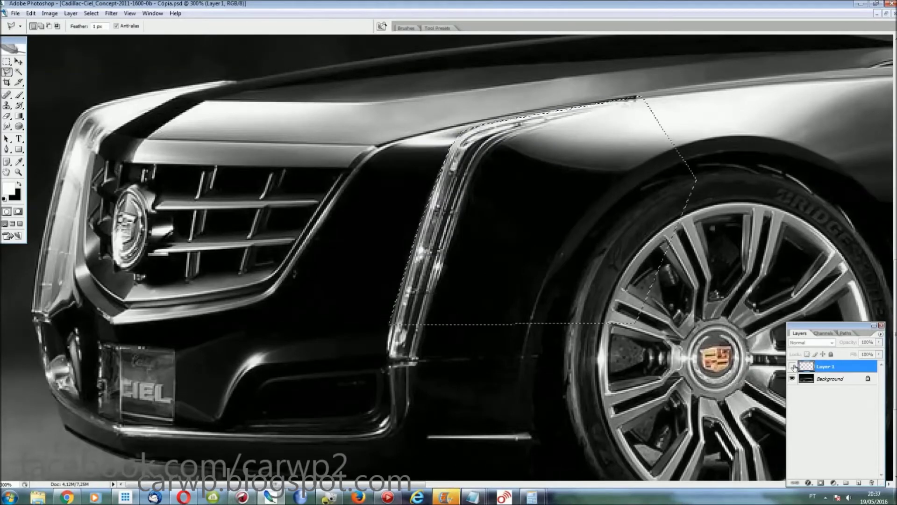
{"action": "left_click", "coordinate": [638, 97]}
{"action": "left_click", "coordinate": [792, 366]}
{"action": "key", "text": "ctrl+d"}
Step: Merge the headlight down and bring the CT6 photo back to the front
{"action": "key", "text": "ctrl+e"}
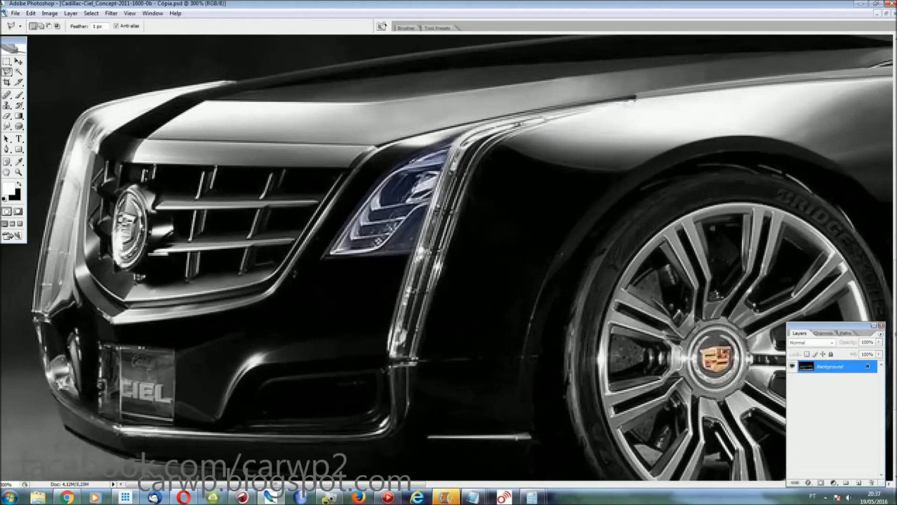
{"action": "left_click", "coordinate": [152, 13]}
{"action": "left_click", "coordinate": [200, 218]}
Step: Paste the CT6 amber side marker into the Ciel and move it onto the front fender
{"action": "scroll", "coordinate": [446, 192], "scroll_direction": "down", "scroll_amount": 5}
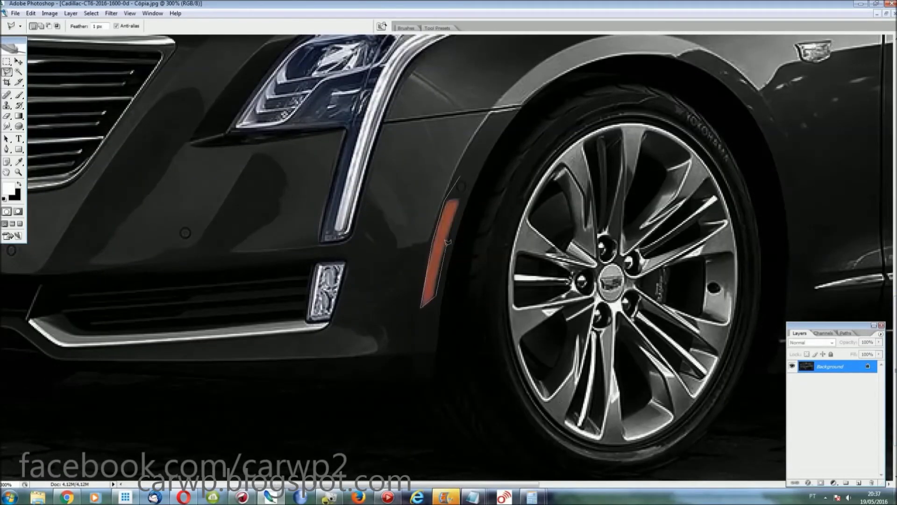
{"action": "left_click", "coordinate": [152, 13]}
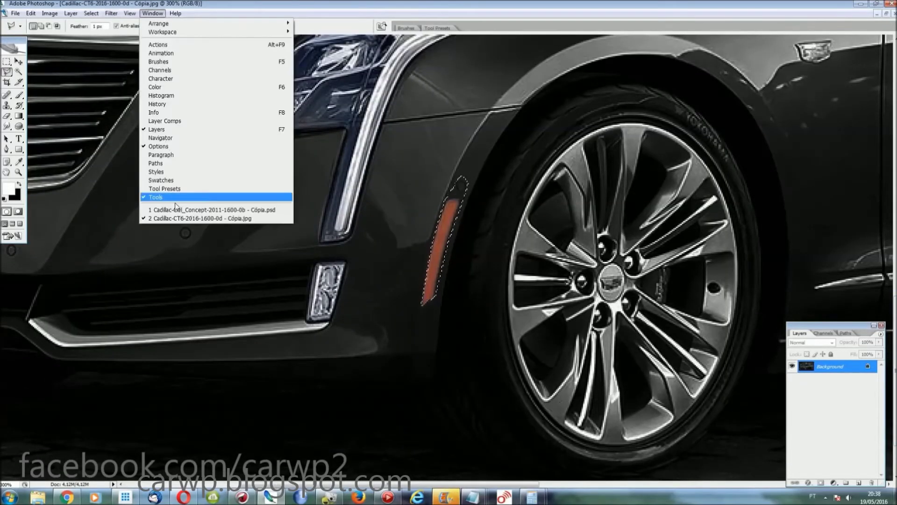
{"action": "left_click", "coordinate": [196, 211]}
{"action": "scroll", "coordinate": [449, 257], "scroll_direction": "down", "scroll_amount": 5}
{"action": "key", "text": "ctrl+v"}
{"action": "key", "text": "ctrl+t"}
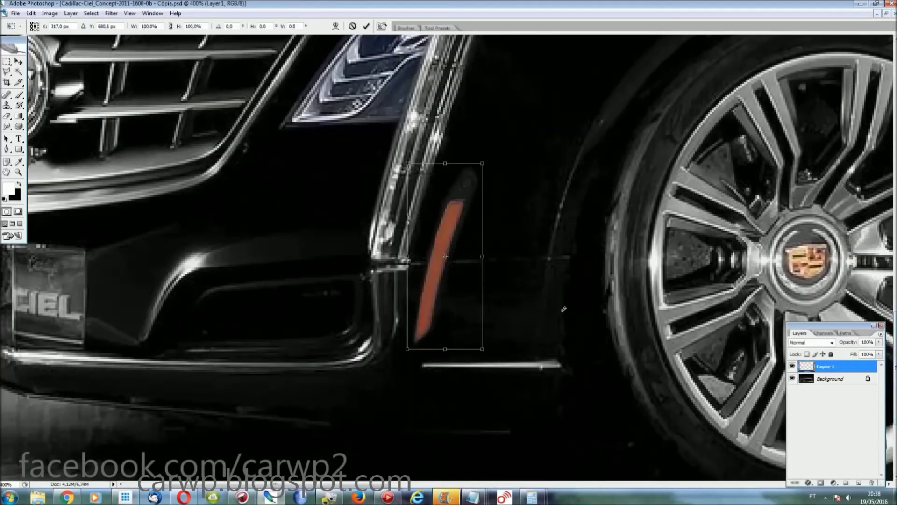
{"action": "mouse_move", "coordinate": [420, 299]}
{"action": "left_mouse_down"}
{"action": "mouse_move", "coordinate": [588, 328]}
{"action": "mouse_move", "coordinate": [586, 216]}
{"action": "left_mouse_up"}
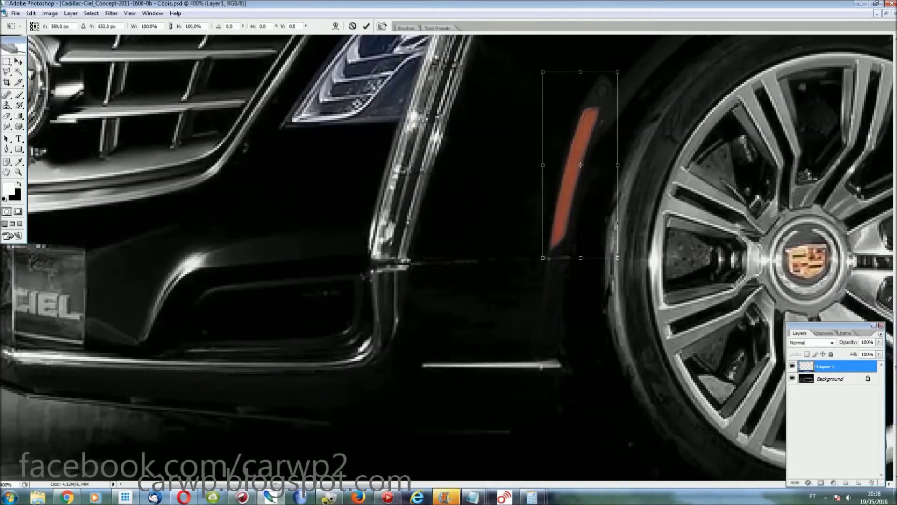
Step: Skew and warp the side marker to follow the fender's curve
{"action": "scroll", "coordinate": [584, 225], "scroll_direction": "up", "scroll_amount": 3}
{"action": "right_click", "coordinate": [584, 235]}
{"action": "left_click", "coordinate": [606, 276]}
{"action": "left_click_drag", "start_coordinate": [618, 187], "coordinate": [641, 188]}
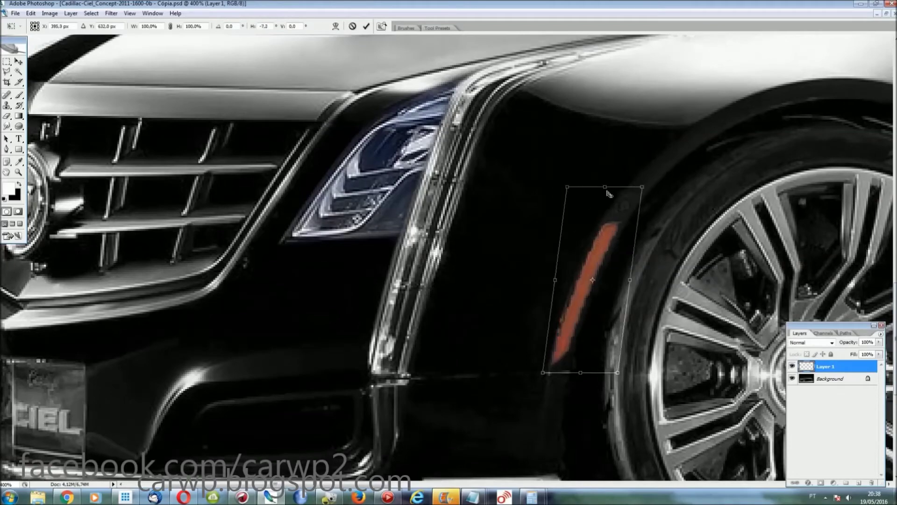
{"action": "right_click", "coordinate": [622, 244]}
{"action": "left_click", "coordinate": [645, 312]}
{"action": "left_click_drag", "start_coordinate": [603, 261], "coordinate": [590, 281]}
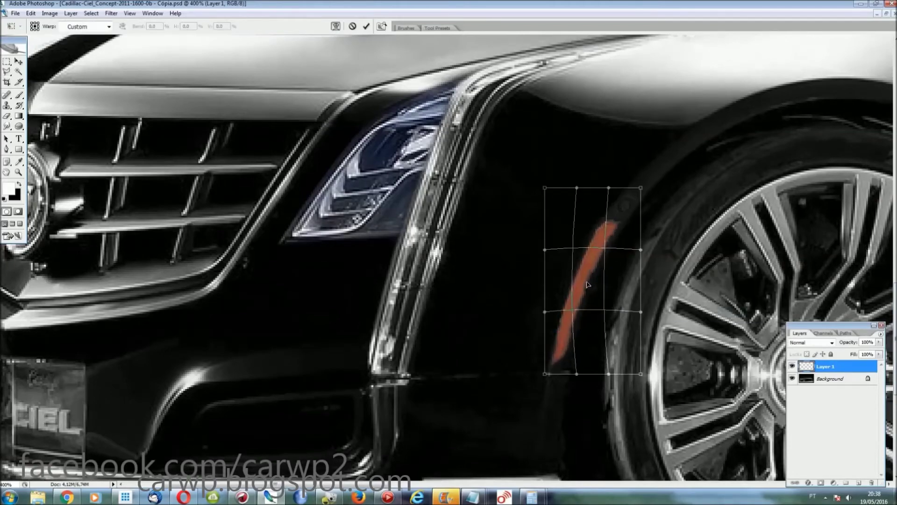
{"action": "key", "text": "Return"}
Step: Merge the warped marker into the Background
{"action": "key", "text": "l"}
{"action": "key", "text": "ctrl+0"}
{"action": "key", "text": "ctrl+e"}
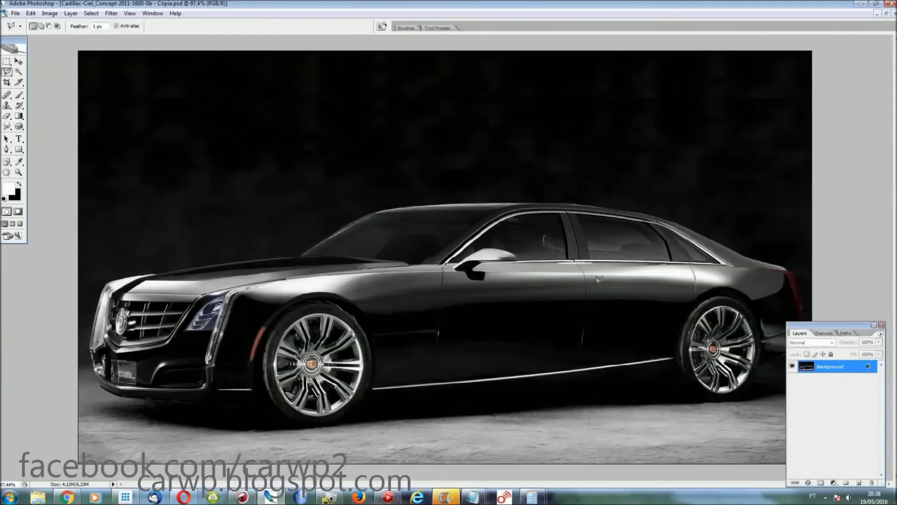
{"action": "left_click", "coordinate": [153, 13]}
Step: Outline and copy the CT6's lower front bumper and fog lamp, then return to the Ciel
{"action": "left_click", "coordinate": [187, 219]}
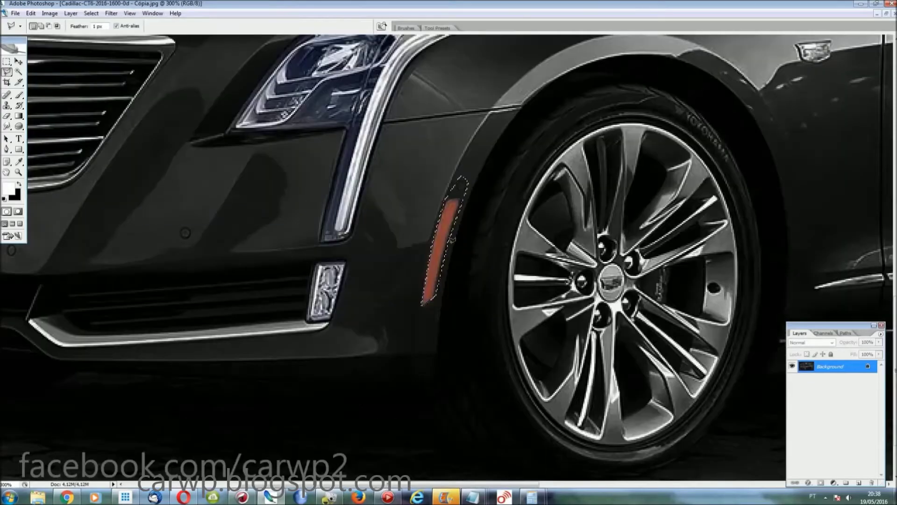
{"action": "scroll", "coordinate": [449, 257], "scroll_direction": "left", "scroll_amount": 5}
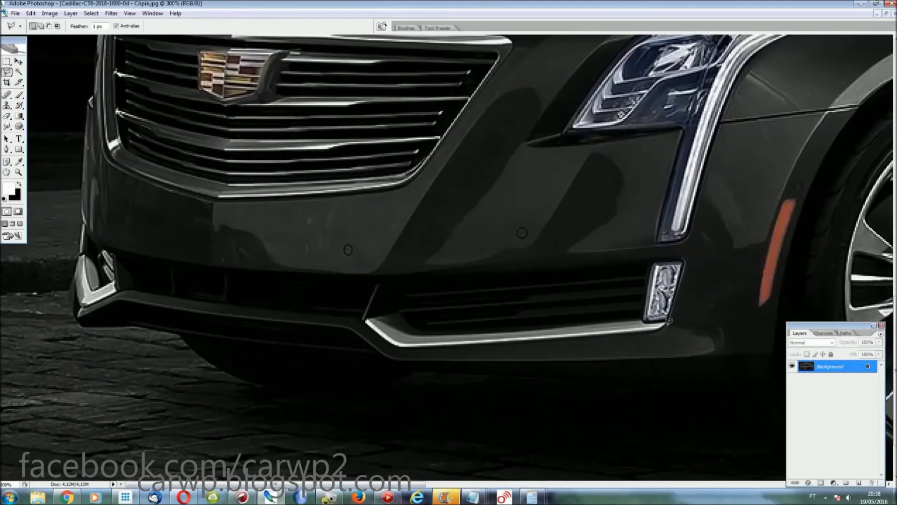
{"action": "left_click", "coordinate": [746, 355]}
{"action": "left_click", "coordinate": [743, 386]}
{"action": "left_click", "coordinate": [396, 368]}
{"action": "left_click", "coordinate": [372, 360]}
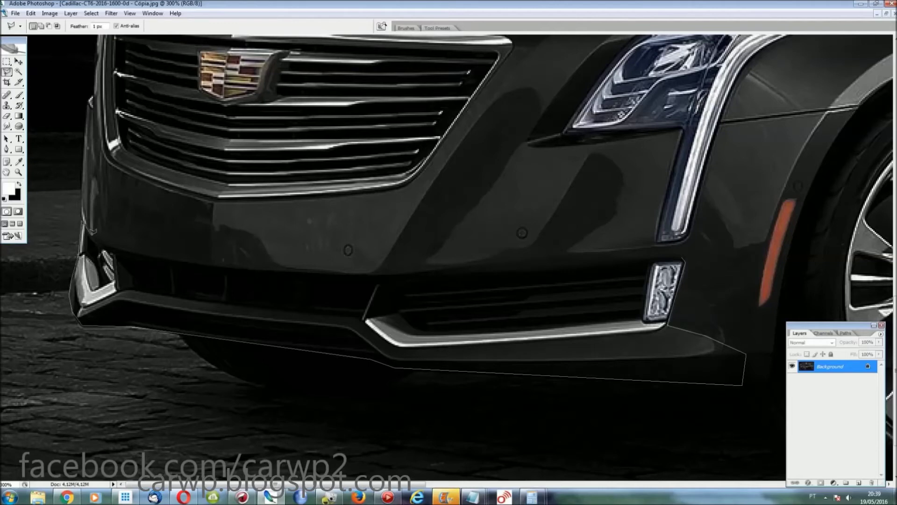
{"action": "left_click", "coordinate": [367, 274]}
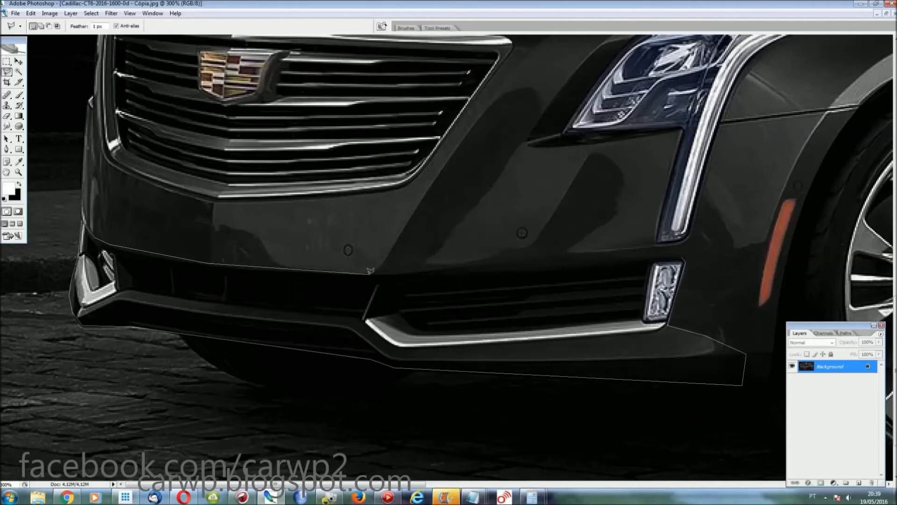
{"action": "double_click", "coordinate": [682, 257]}
{"action": "key", "text": "shift"}
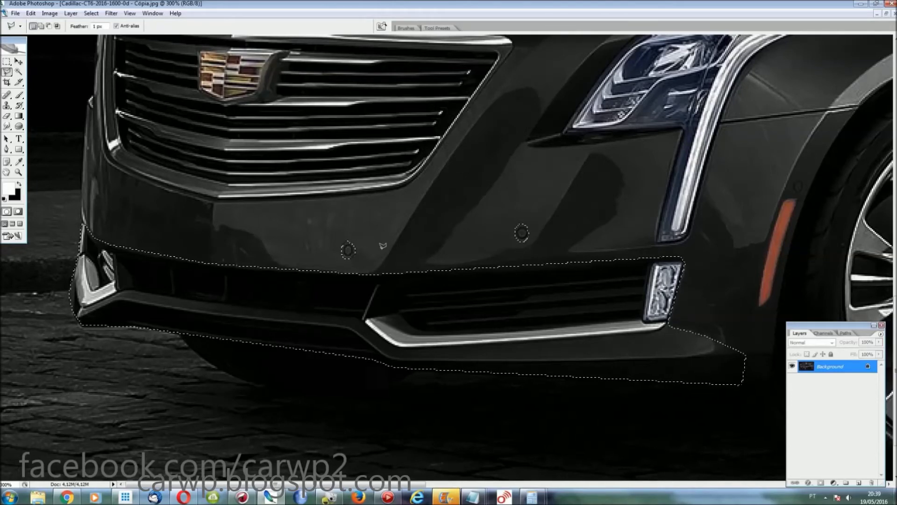
{"action": "left_click", "coordinate": [152, 13]}
{"action": "left_click", "coordinate": [220, 207]}
Step: Paste the CT6 bumper and scale it to about 61% to fit the Ciel's front
{"action": "key", "text": "ctrl+v"}
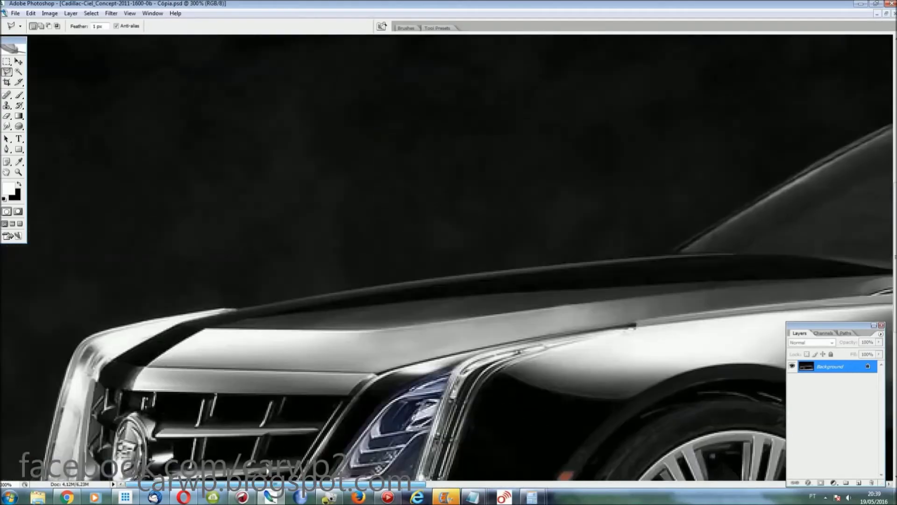
{"action": "key", "text": "ctrl+t"}
{"action": "left_click_drag", "start_coordinate": [400, 360], "coordinate": [447, 356]}
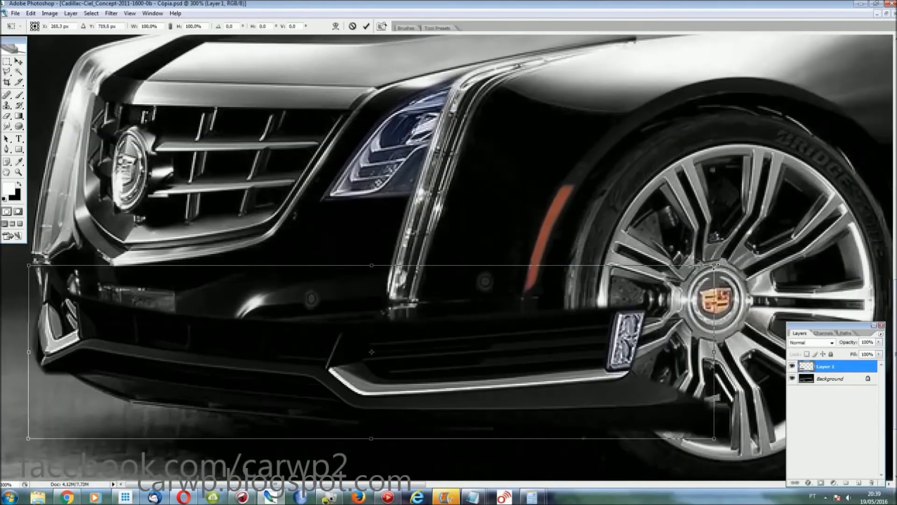
{"action": "left_click_drag", "start_coordinate": [705, 265], "coordinate": [447, 339]}
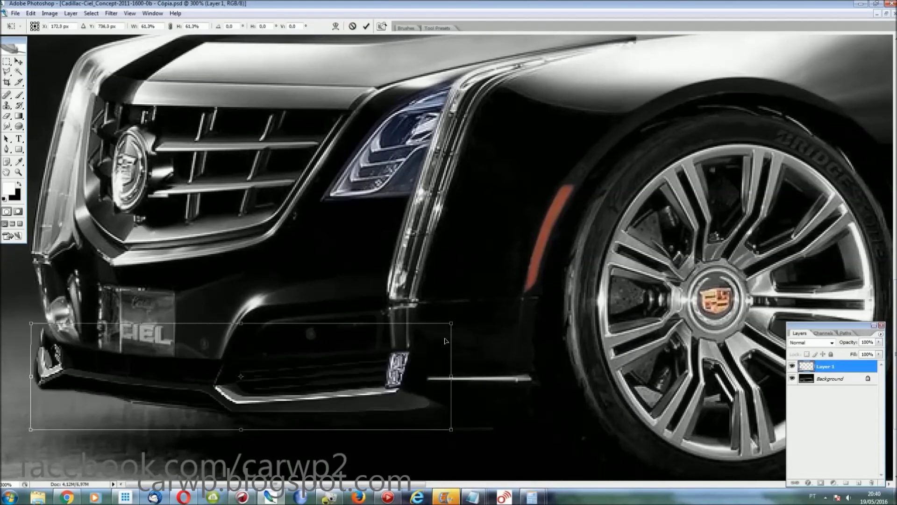
{"action": "left_click_drag", "start_coordinate": [31, 375], "coordinate": [34, 375]}
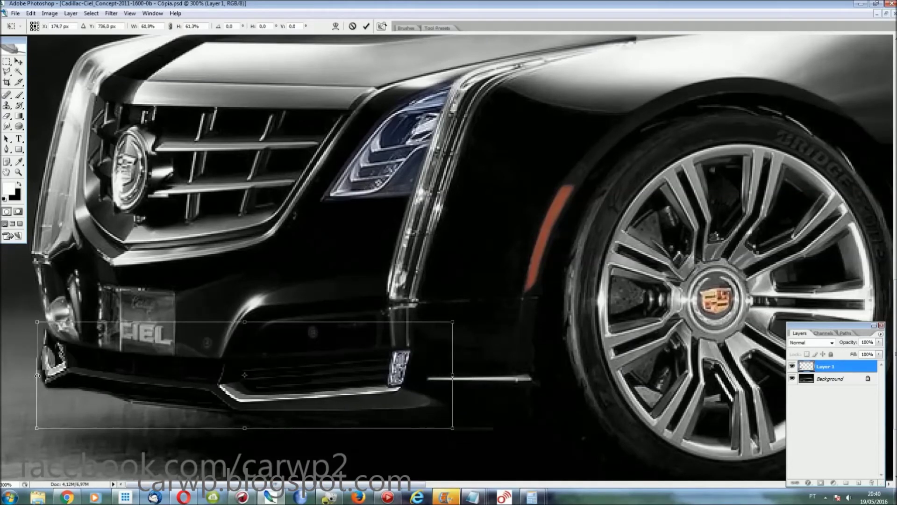
{"action": "key", "text": "Return"}
Step: Smudge the bumper's rear corner to blend it, then merge it into the Background
{"action": "key", "text": "l"}
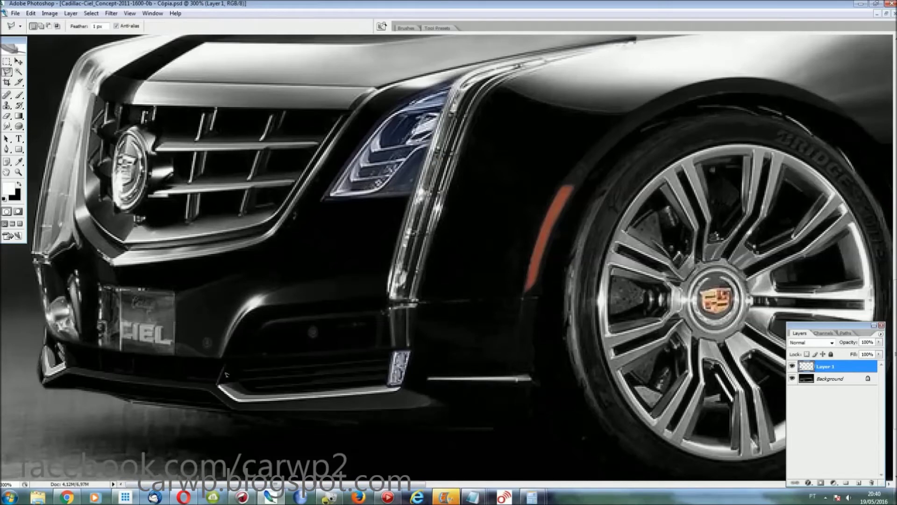
{"action": "left_click", "coordinate": [529, 386]}
{"action": "left_click", "coordinate": [410, 422]}
{"action": "left_click", "coordinate": [527, 422]}
{"action": "left_click", "coordinate": [533, 415]}
{"action": "left_click", "coordinate": [533, 391]}
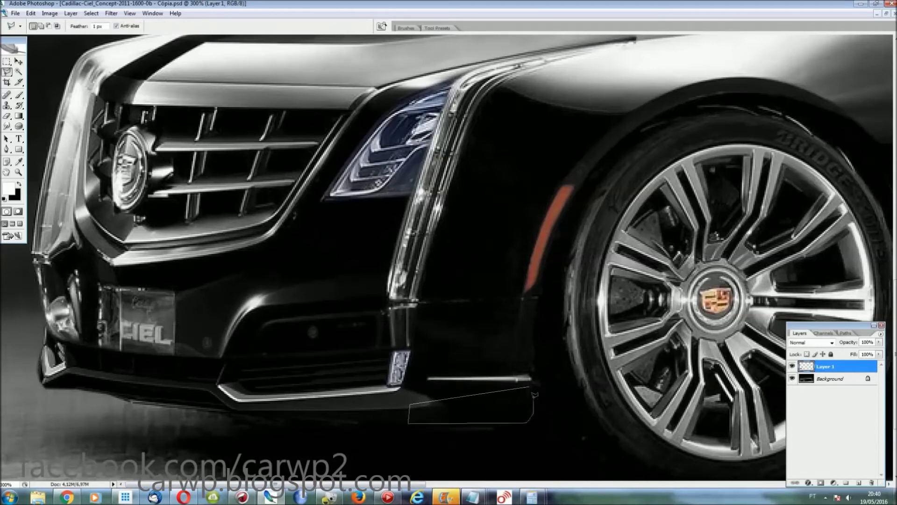
{"action": "key", "text": "r"}
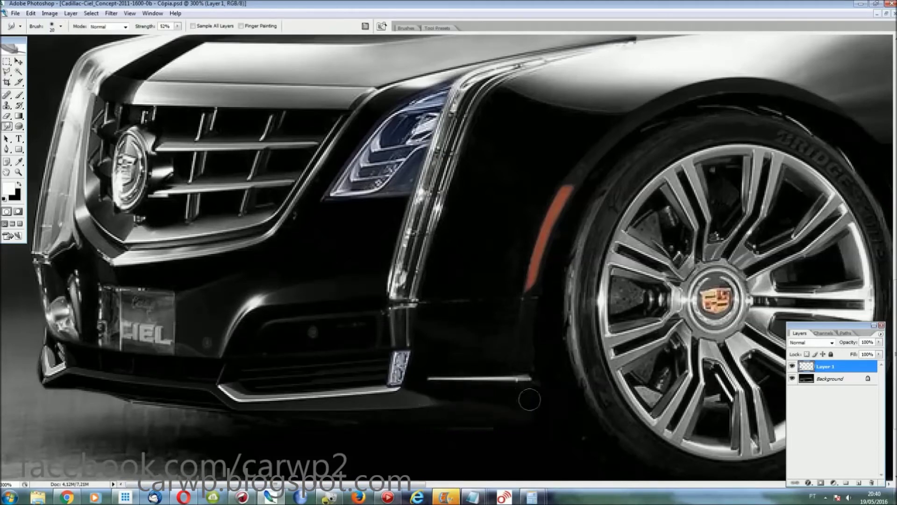
{"action": "key", "text": "ctrl+d"}
{"action": "key", "text": "ctrl+e"}
Step: Black out the CIEL licence plate with a Polygonal Lasso fill
{"action": "key", "text": "l"}
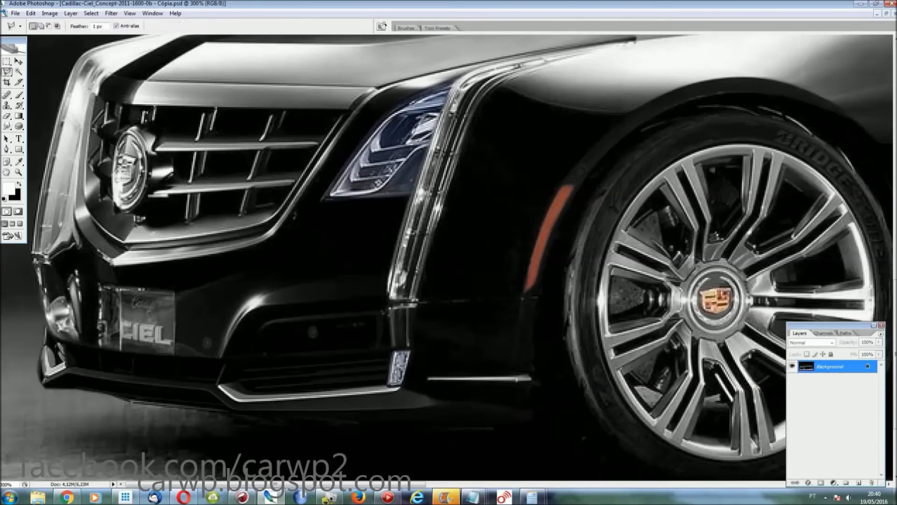
{"action": "left_click", "coordinate": [173, 287]}
{"action": "left_click", "coordinate": [99, 287]}
{"action": "left_click", "coordinate": [100, 349]}
{"action": "left_click", "coordinate": [174, 354]}
{"action": "left_click", "coordinate": [173, 291]}
{"action": "key", "text": "ctrl+BackSpace"}
{"action": "key", "text": "ctrl+d"}
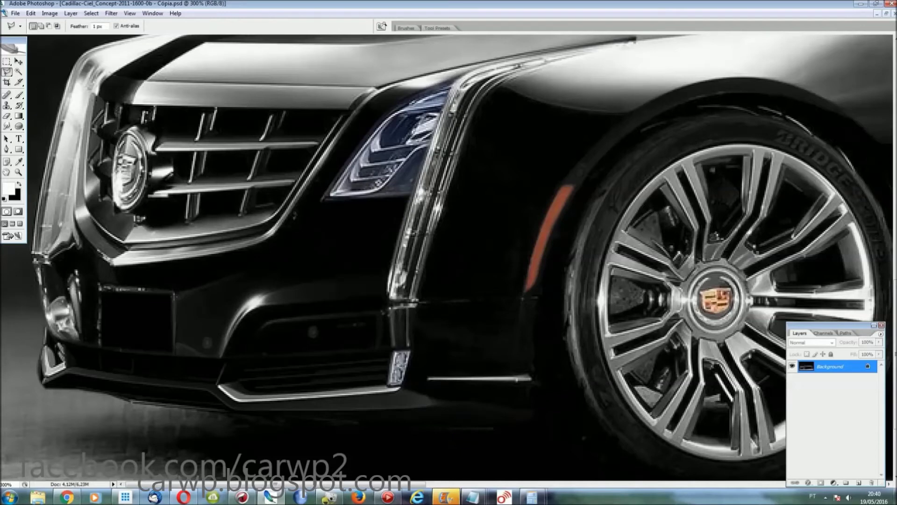
Step: Add white 'CT9' text on the plate, narrowed to 66.9% and skewed to the plate's angle
{"action": "key", "text": "t"}
{"action": "left_click", "coordinate": [124, 325]}
{"action": "type", "text": "CT9"}
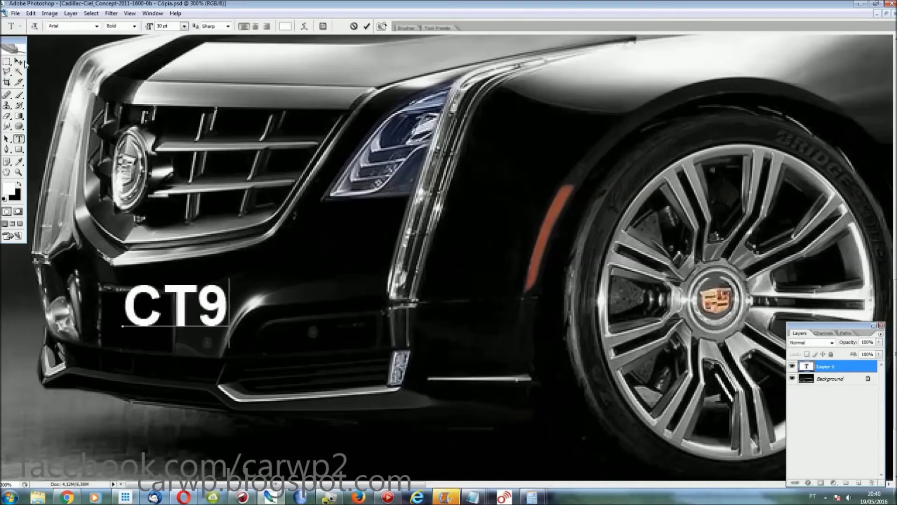
{"action": "mouse_move", "coordinate": [175, 313]}
{"action": "left_mouse_down"}
{"action": "mouse_move", "coordinate": [154, 331]}
{"action": "mouse_move", "coordinate": [176, 338]}
{"action": "left_mouse_up"}
{"action": "right_click", "coordinate": [142, 321]}
{"action": "left_click", "coordinate": [181, 362]}
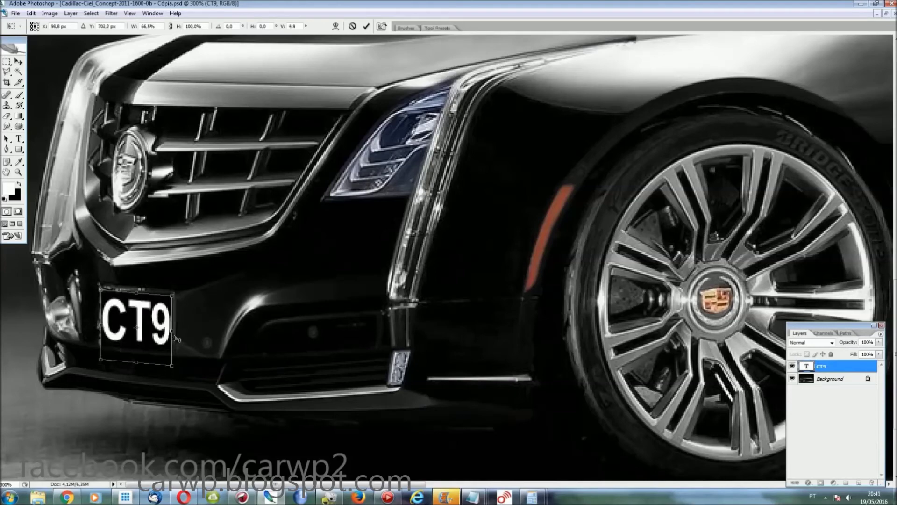
{"action": "key", "text": "Return"}
{"action": "key", "text": "ctrl+0"}
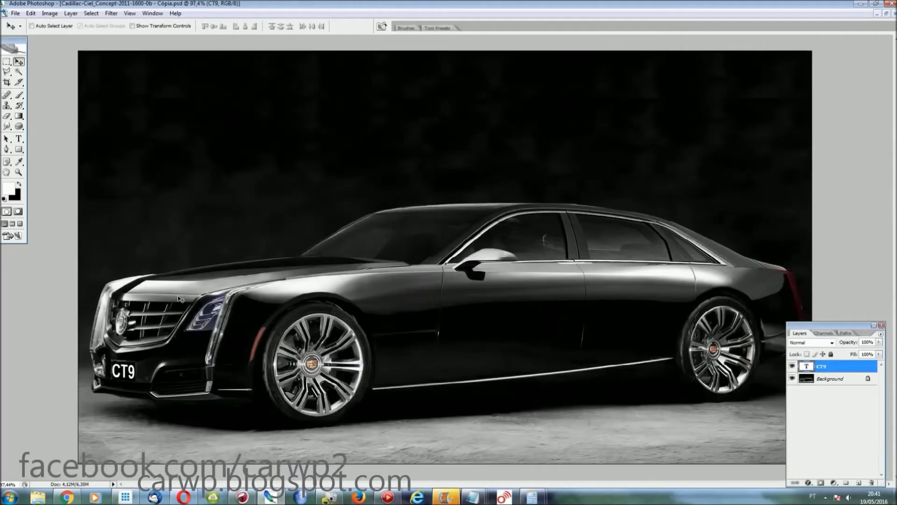
Step: Switch between the Ciel and CT6 documents, ending on the CT6 photo with the Polygonal Lasso
{"action": "left_click", "coordinate": [153, 13]}
{"action": "left_click", "coordinate": [196, 217]}
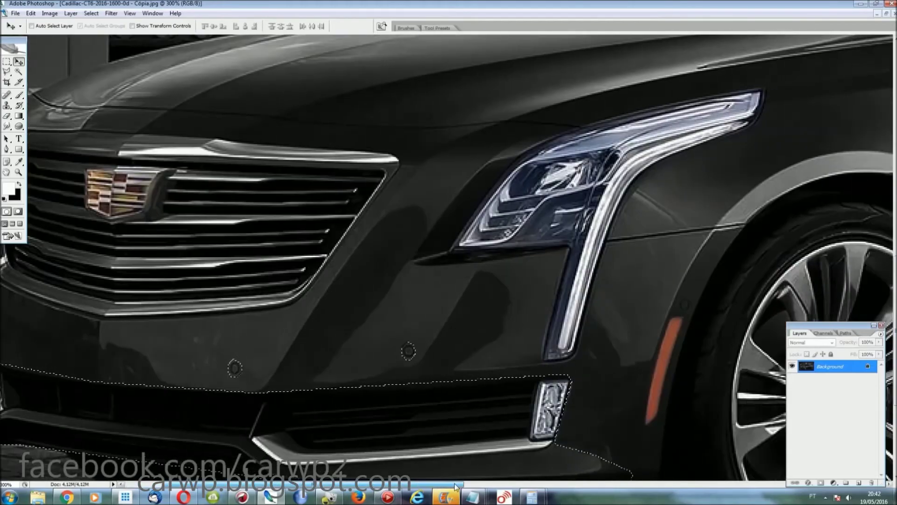
{"action": "left_click", "coordinate": [153, 14]}
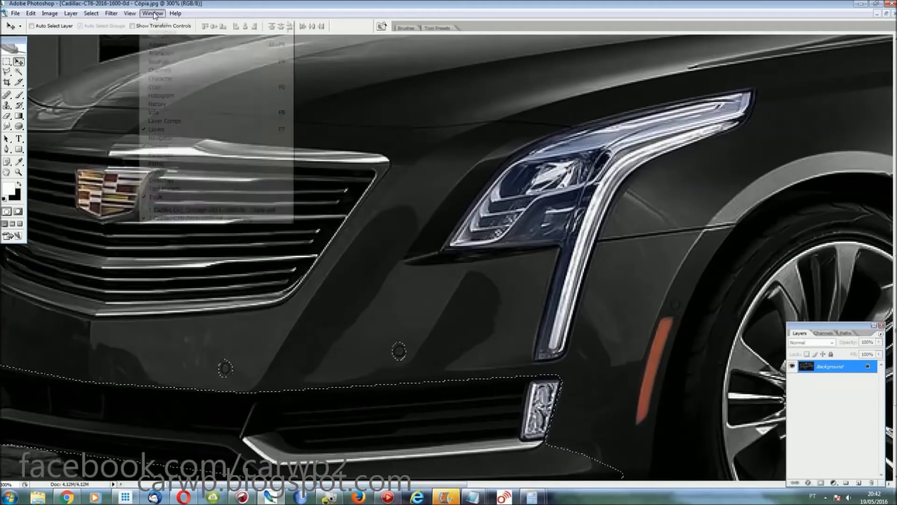
{"action": "left_click", "coordinate": [160, 214]}
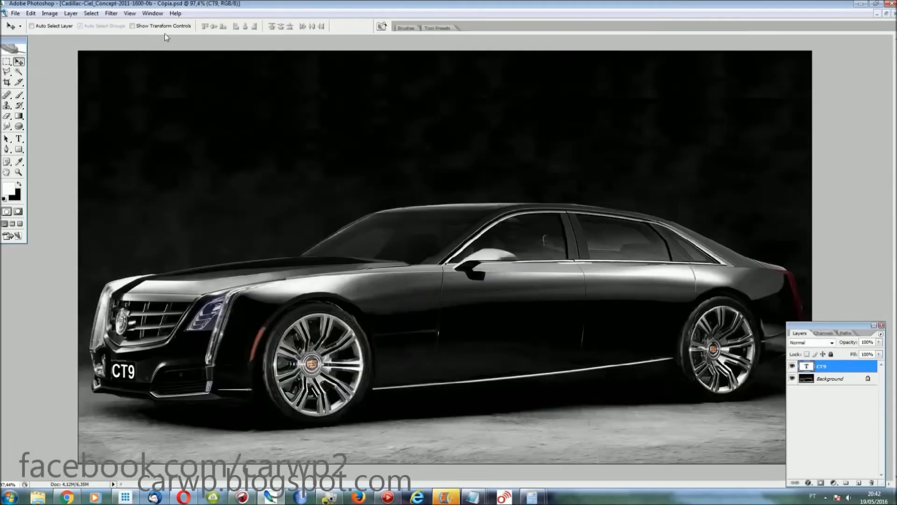
{"action": "left_click", "coordinate": [153, 13]}
{"action": "left_click", "coordinate": [197, 219]}
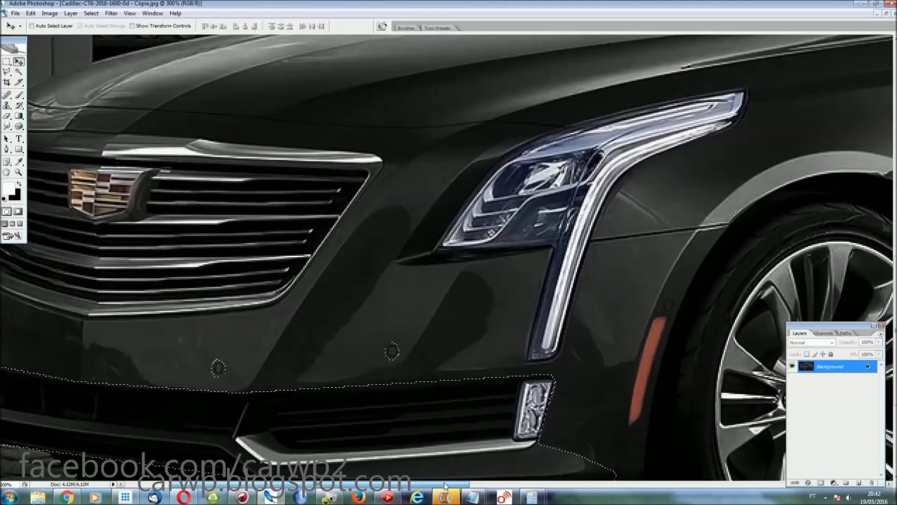
{"action": "key", "text": "l"}
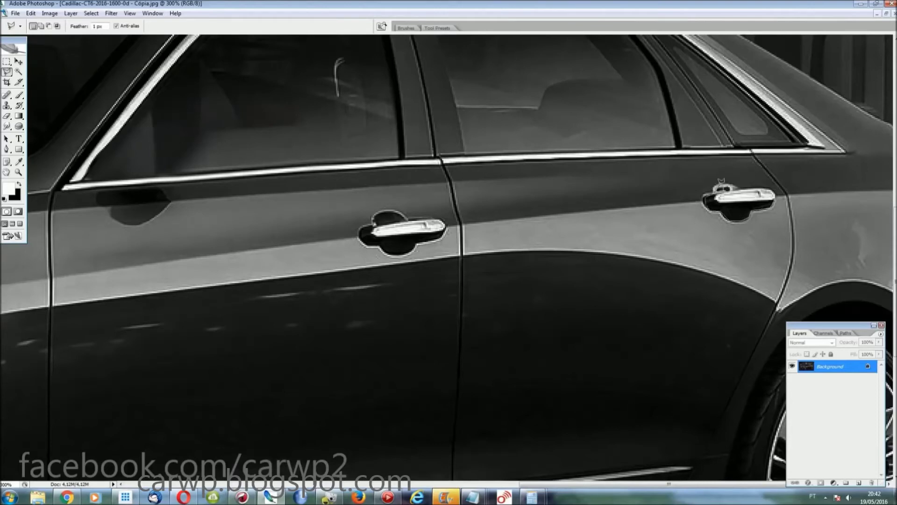
Step: Paste the CT6 door handle onto the Ciel's front door, rotated to the door line
{"action": "left_click", "coordinate": [774, 187]}
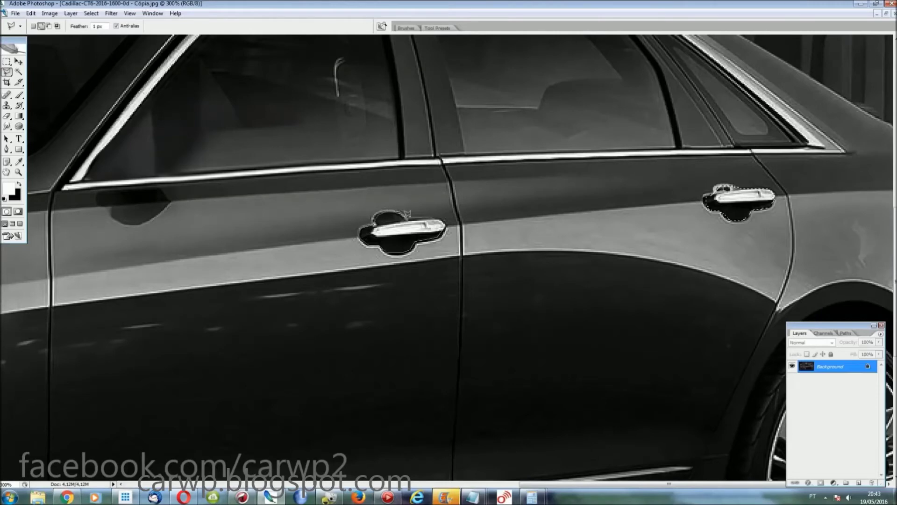
{"action": "left_click", "coordinate": [152, 13]}
{"action": "left_click", "coordinate": [187, 205]}
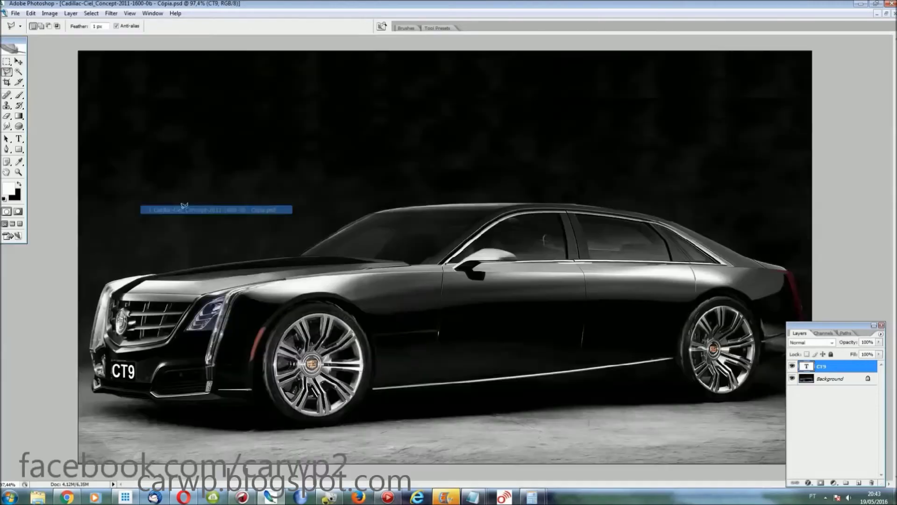
{"action": "key", "text": "ctrl+plus"}
{"action": "left_click_drag", "start_coordinate": [512, 484], "coordinate": [561, 484]}
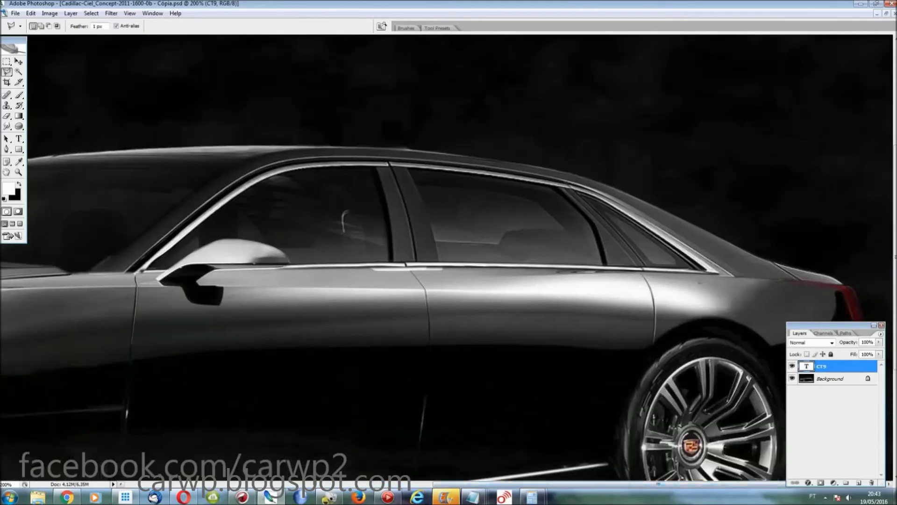
{"action": "key", "text": "ctrl+v"}
{"action": "key", "text": "ctrl+t"}
{"action": "left_click_drag", "start_coordinate": [542, 261], "coordinate": [583, 313]}
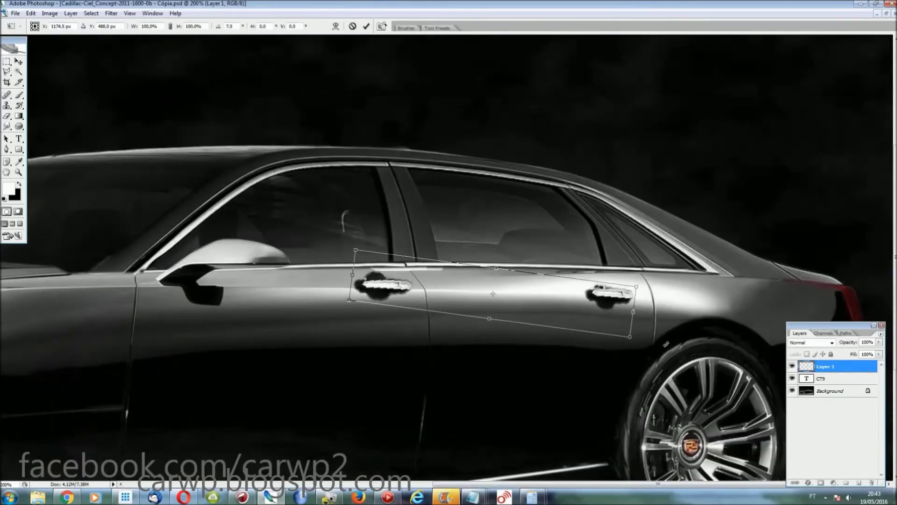
{"action": "left_click_drag", "start_coordinate": [582, 313], "coordinate": [632, 328]}
{"action": "key", "text": "Return"}
Step: Paste another CT6 handle and position it on the Ciel's rear door
{"action": "left_click", "coordinate": [152, 13]}
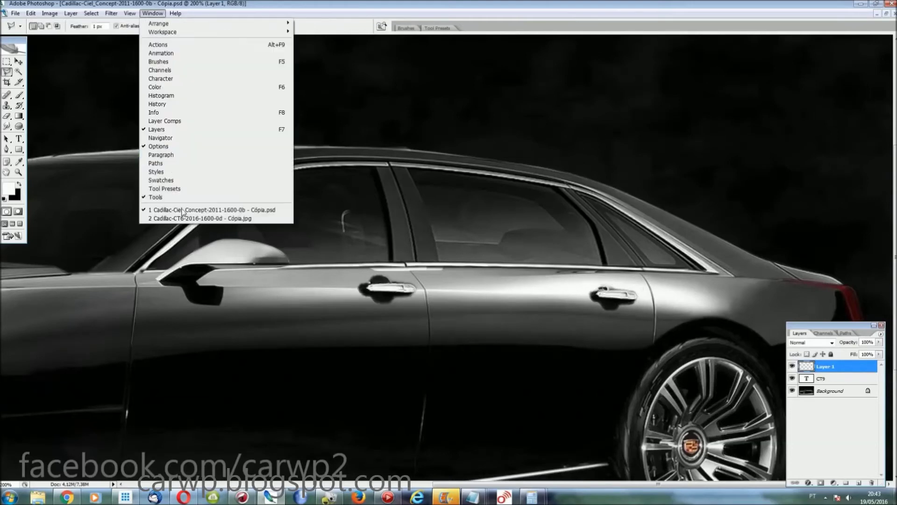
{"action": "left_click", "coordinate": [187, 220]}
{"action": "left_click", "coordinate": [153, 14]}
{"action": "left_click", "coordinate": [199, 205]}
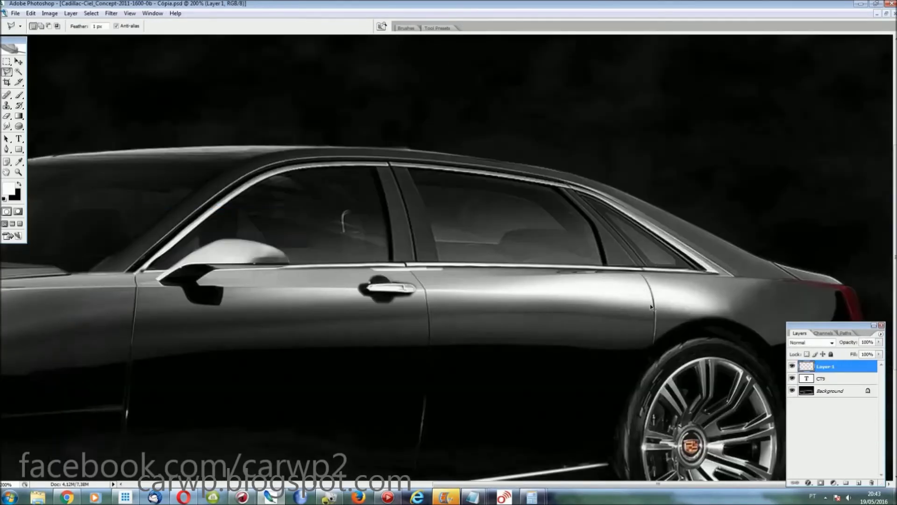
{"action": "key", "text": "ctrl+v"}
{"action": "key", "text": "ctrl+t"}
{"action": "left_click_drag", "start_coordinate": [498, 273], "coordinate": [608, 292]}
{"action": "key", "text": "Return"}
Step: Flatten all layers into Background and zoom in on the window trim seam
{"action": "key", "text": "l"}
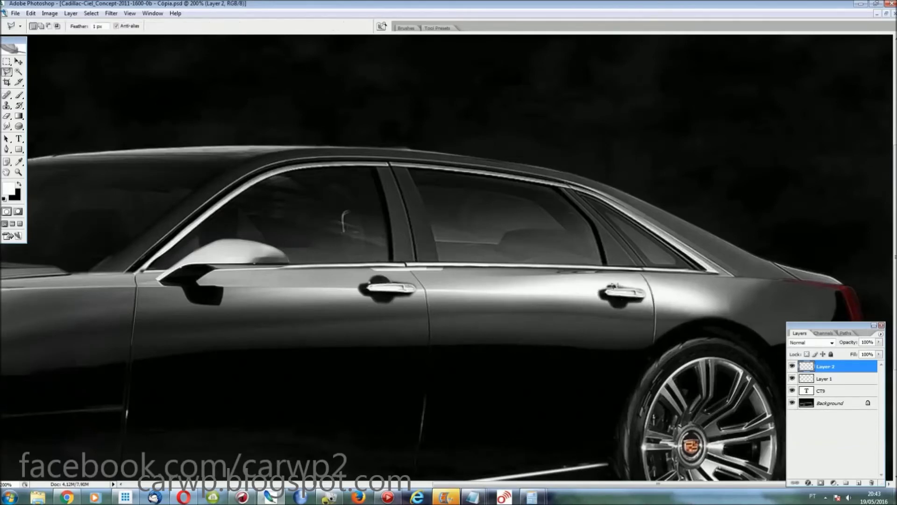
{"action": "key", "text": "ctrl+shift+e"}
{"action": "key", "text": "ctrl+plus"}
{"action": "key", "text": "ctrl+plus"}
{"action": "key", "text": "ctrl+plus"}
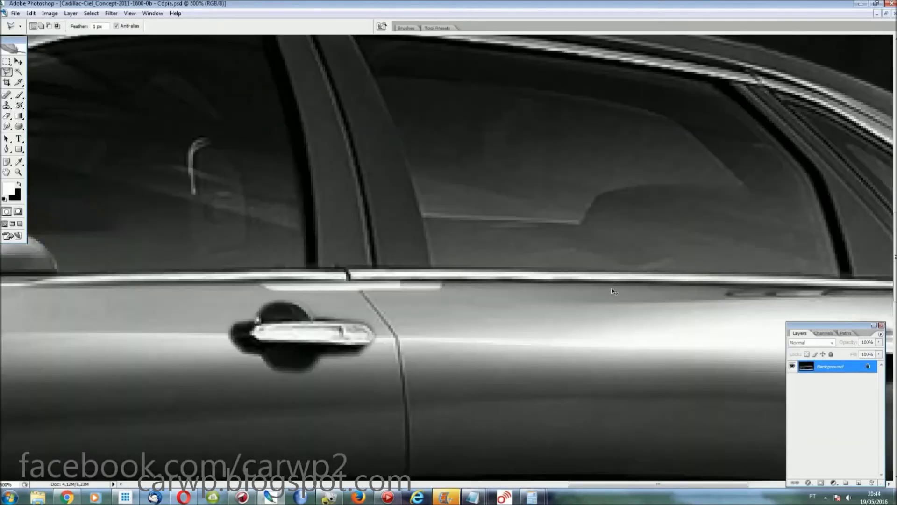
{"action": "key", "text": "ctrl+plus"}
Step: Copy a window-trim piece, stretch it forward to the front of the door, and merge it down
{"action": "left_click", "coordinate": [351, 303]}
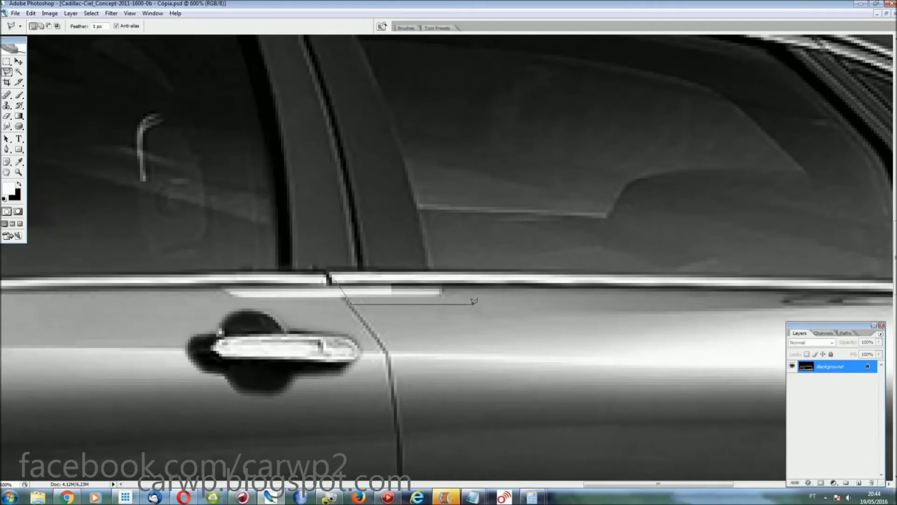
{"action": "double_click", "coordinate": [474, 276]}
{"action": "key", "text": "ctrl+j"}
{"action": "key", "text": "ctrl+t"}
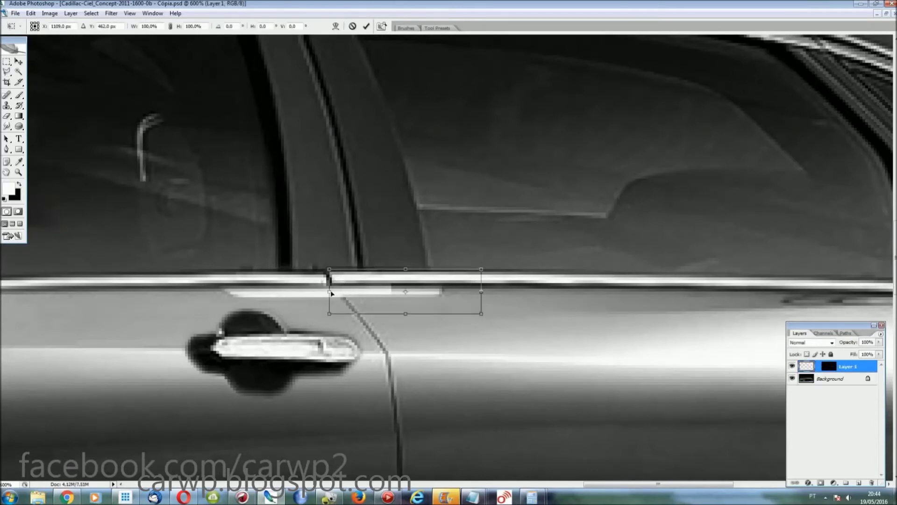
{"action": "left_click_drag", "start_coordinate": [329, 291], "coordinate": [104, 292]}
{"action": "key", "text": "ctrl+minus"}
{"action": "key", "text": "ctrl+minus"}
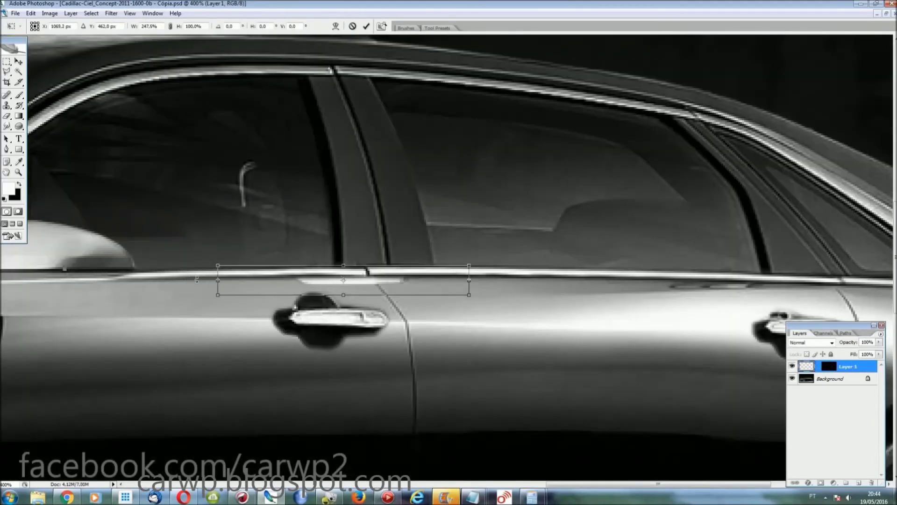
{"action": "left_click_drag", "start_coordinate": [218, 280], "coordinate": [51, 278]}
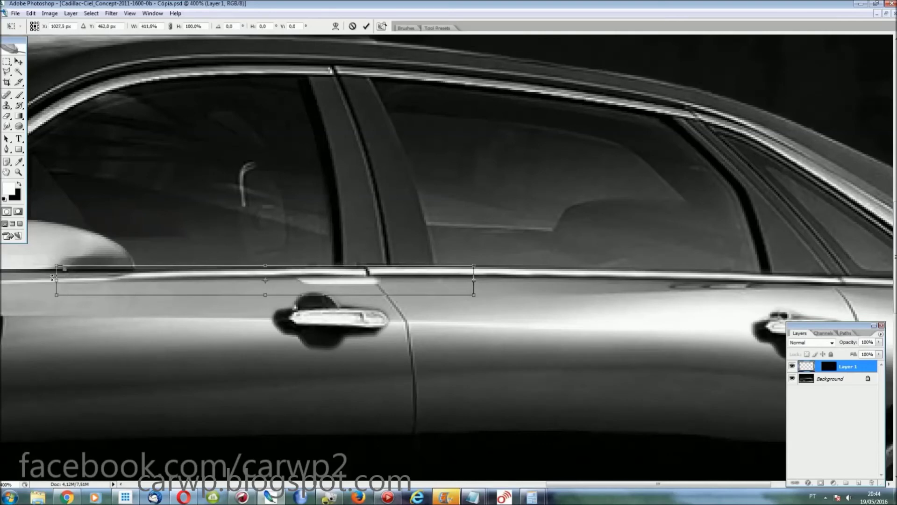
{"action": "key", "text": "Return"}
{"action": "key", "text": "ctrl+e"}
Step: Copy the chrome strip below the window, stretch it along the rear door, and merge it down
{"action": "key", "text": "ctrl+plus"}
{"action": "key", "text": "ctrl+plus"}
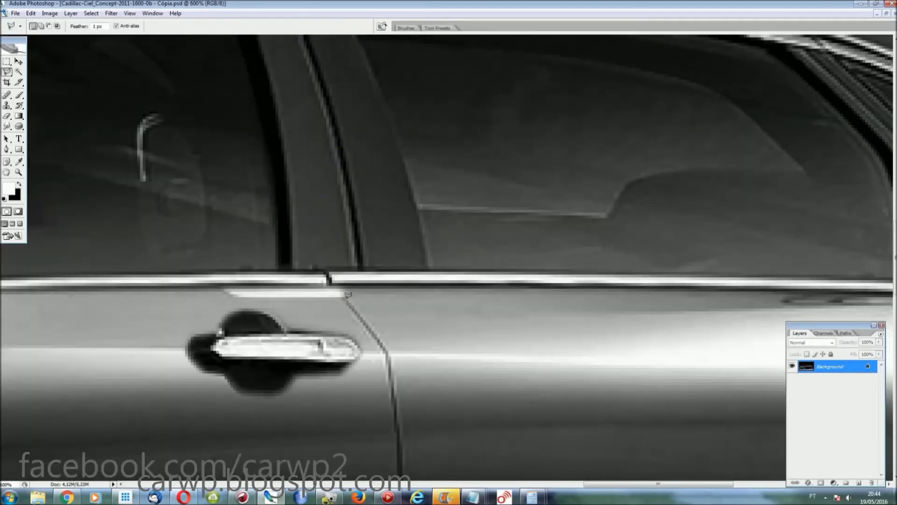
{"action": "left_click", "coordinate": [323, 282]}
{"action": "left_click", "coordinate": [163, 284]}
{"action": "left_click", "coordinate": [163, 305]}
{"action": "left_click", "coordinate": [328, 303]}
{"action": "double_click", "coordinate": [344, 294]}
{"action": "key", "text": "ctrl+j"}
{"action": "key", "text": "ctrl+t"}
{"action": "left_click_drag", "start_coordinate": [343, 295], "coordinate": [790, 295]}
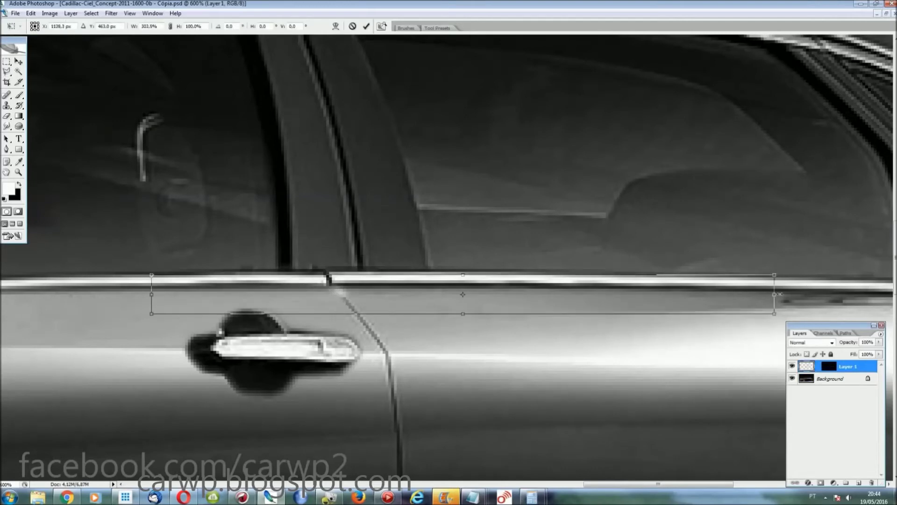
{"action": "key", "text": "Return"}
{"action": "key", "text": "ctrl+e"}
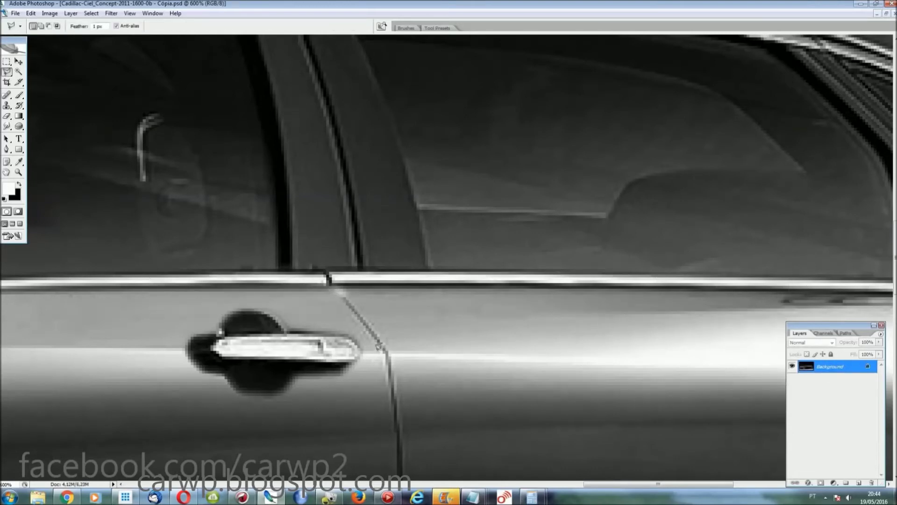
Step: Skew a copied pillar-seam piece to follow the door gap, merge it, and fit the car on screen
{"action": "left_click", "coordinate": [340, 300]}
{"action": "key", "text": "ctrl+j"}
{"action": "key", "text": "ctrl+t"}
{"action": "right_click", "coordinate": [369, 304]}
{"action": "left_click", "coordinate": [398, 346]}
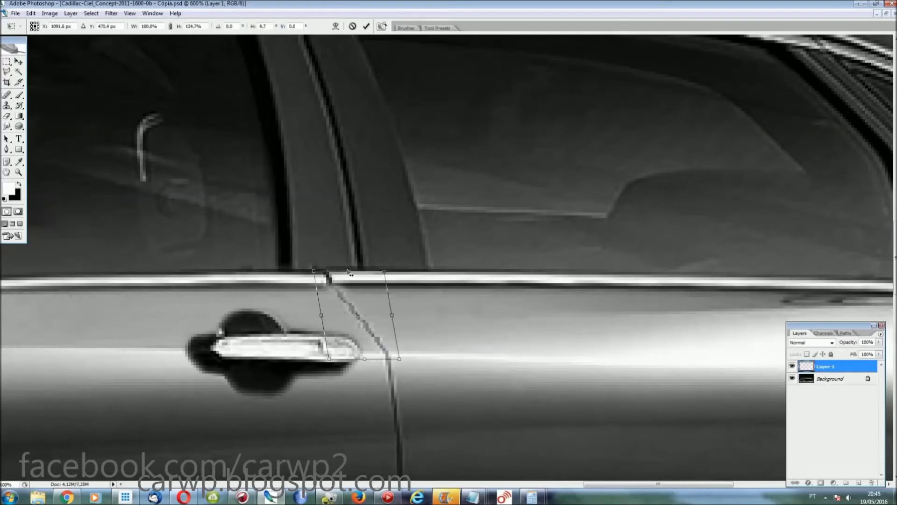
{"action": "key", "text": "Return"}
{"action": "key", "text": "ctrl+minus"}
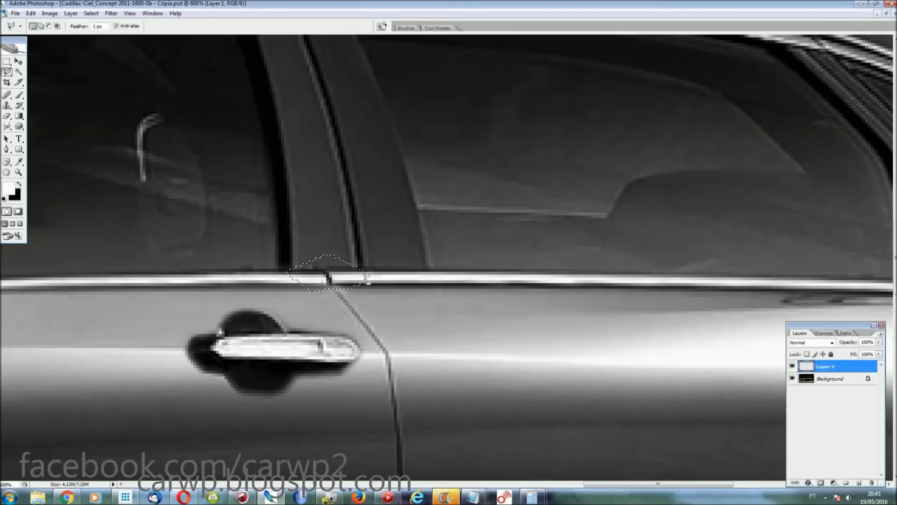
{"action": "key", "text": "ctrl+0"}
{"action": "key", "text": "ctrl+e"}
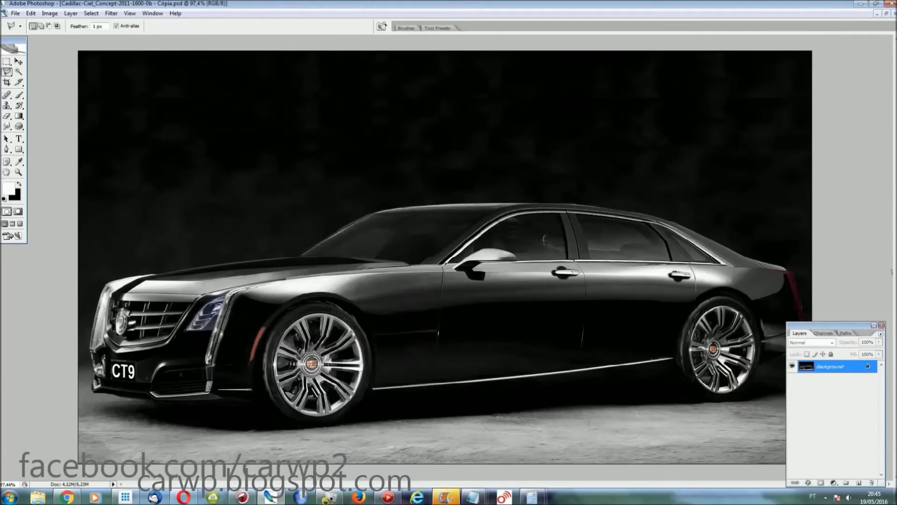
Step: Switch to the CT6 reference image and select its chrome side marker badge
{"action": "left_click", "coordinate": [882, 326]}
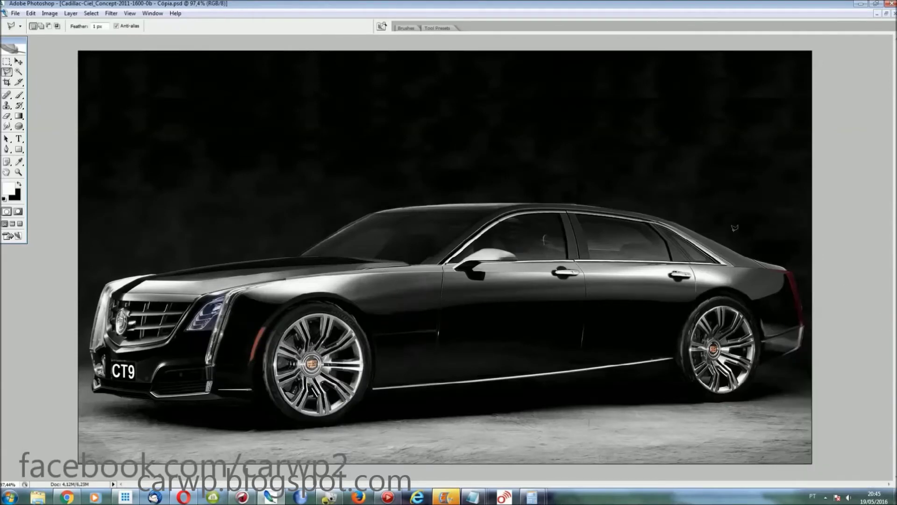
{"action": "left_click", "coordinate": [152, 13]}
{"action": "left_click", "coordinate": [208, 205]}
{"action": "key", "text": "ctrl+plus"}
{"action": "key", "text": "ctrl+plus"}
{"action": "key", "text": "ctrl+plus"}
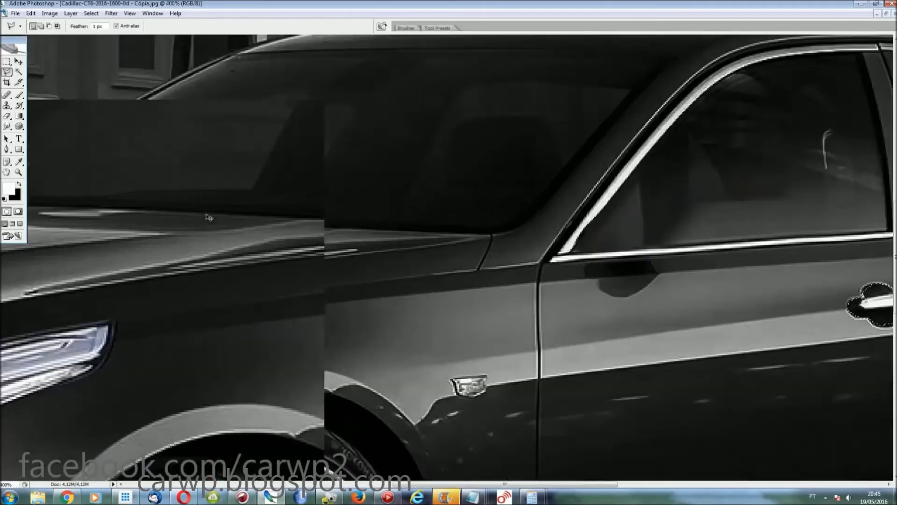
{"action": "key", "text": "ctrl+plus"}
{"action": "scroll", "coordinate": [888, 262], "scroll_direction": "down", "scroll_amount": 5}
{"action": "left_click", "coordinate": [514, 201]}
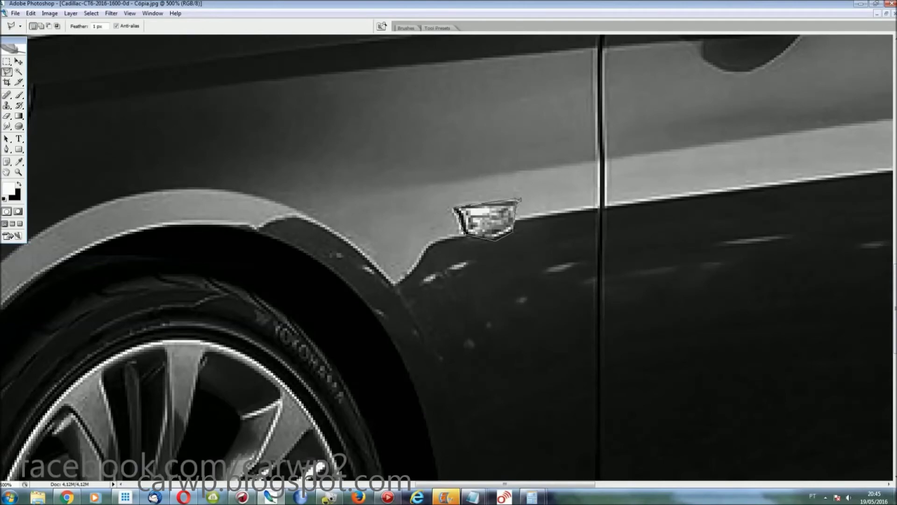
Step: Paste the badge onto the Ciel's front fender ahead of the door, reposition it, and merge it down
{"action": "left_click", "coordinate": [152, 13]}
{"action": "left_click", "coordinate": [201, 160]}
{"action": "key", "text": "ctrl+plus"}
{"action": "key", "text": "ctrl+plus"}
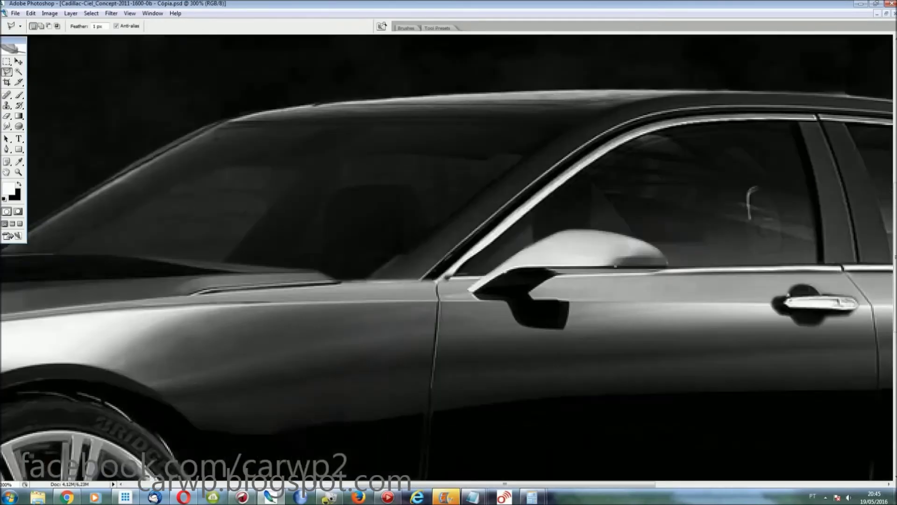
{"action": "scroll", "coordinate": [621, 234], "scroll_direction": "down", "scroll_amount": 5}
{"action": "key", "text": "ctrl+v"}
{"action": "key", "text": "ctrl+t"}
{"action": "mouse_move", "coordinate": [446, 257]}
{"action": "left_mouse_down"}
{"action": "mouse_move", "coordinate": [328, 257]}
{"action": "mouse_move", "coordinate": [365, 281]}
{"action": "mouse_move", "coordinate": [343, 266]}
{"action": "left_mouse_up"}
{"action": "key", "text": "Return"}
{"action": "key", "text": "ctrl+0"}
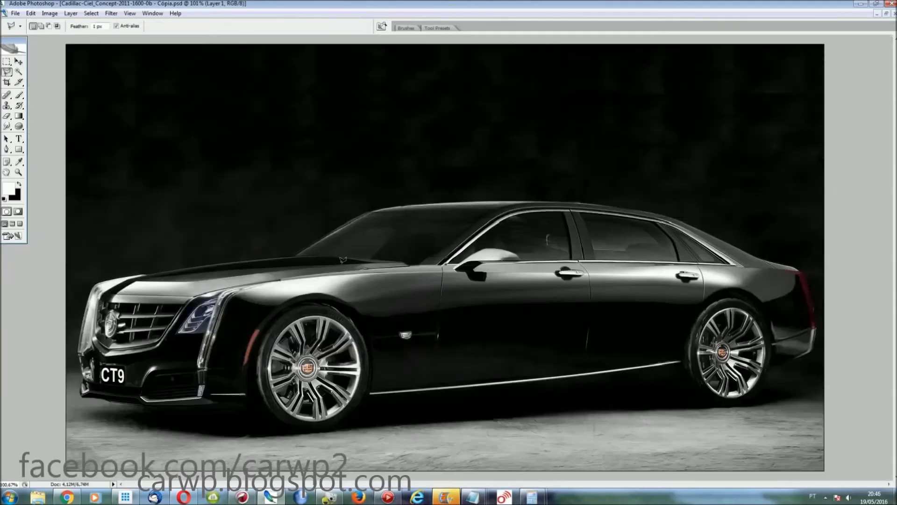
{"action": "key", "text": "ctrl+e"}
{"action": "key", "text": "ctrl+plus"}
{"action": "key", "text": "ctrl+plus"}
Step: Trace the selection around the front fender arch and along the lower bumper edges
{"action": "scroll", "coordinate": [448, 257], "scroll_direction": "down", "scroll_amount": 5}
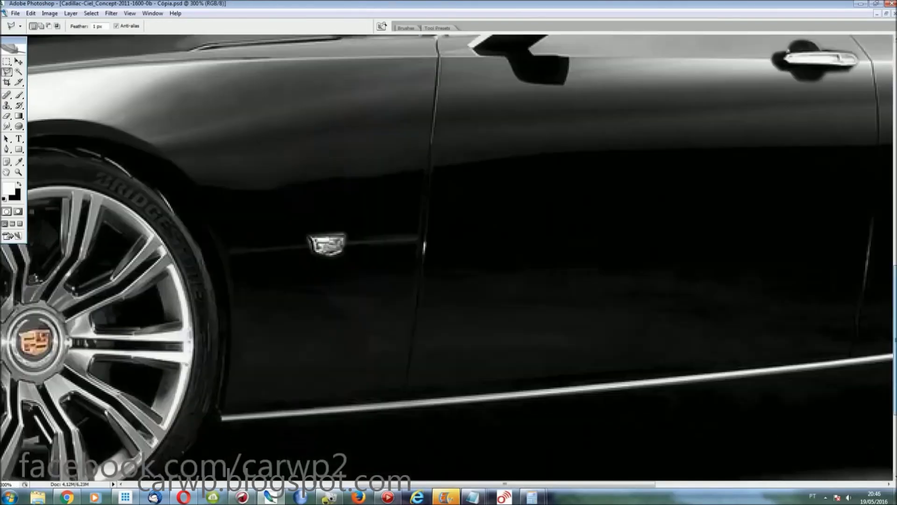
{"action": "scroll", "coordinate": [449, 257], "scroll_direction": "down", "scroll_amount": 1}
{"action": "left_click_drag", "start_coordinate": [207, 390], "coordinate": [222, 201]}
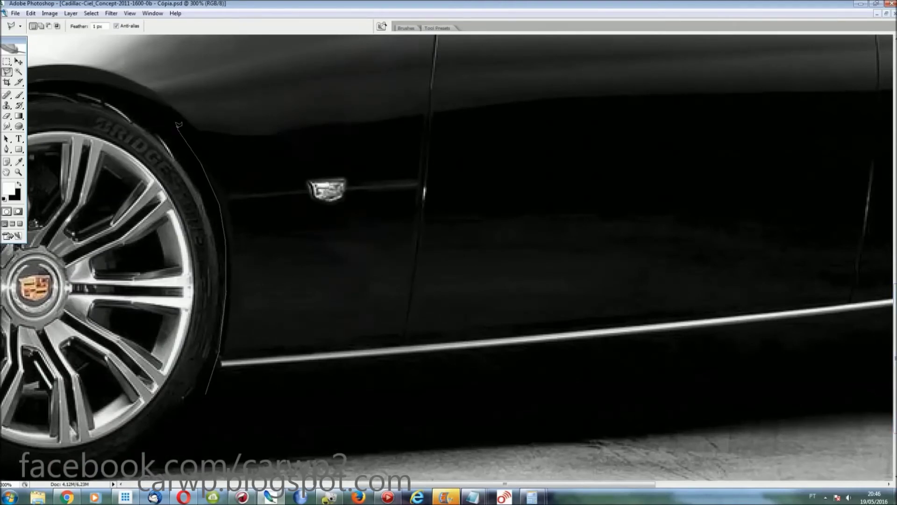
{"action": "mouse_move", "coordinate": [222, 201]}
{"action": "left_mouse_down"}
{"action": "mouse_move", "coordinate": [645, 42]}
{"action": "mouse_move", "coordinate": [762, 379]}
{"action": "left_mouse_up"}
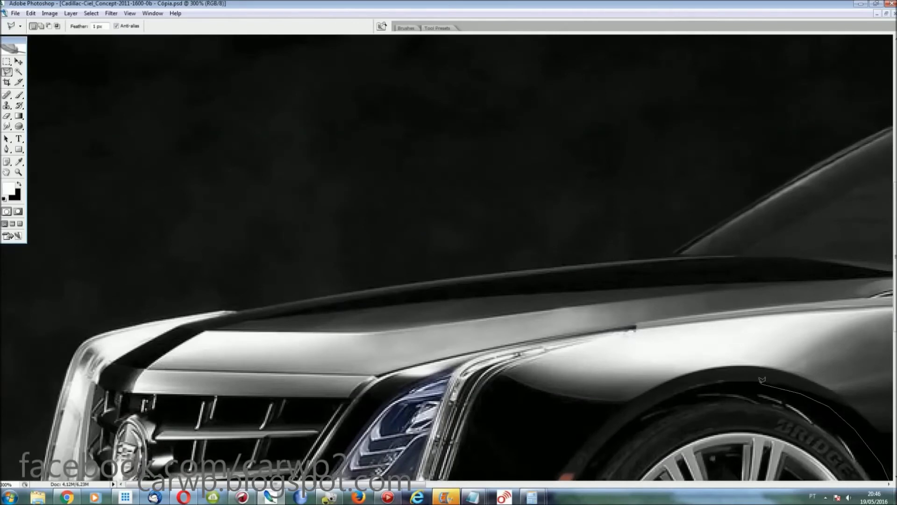
{"action": "left_click_drag", "start_coordinate": [685, 388], "coordinate": [630, 419]}
{"action": "left_click_drag", "start_coordinate": [589, 461], "coordinate": [570, 479]}
{"action": "mouse_move", "coordinate": [569, 80]}
{"action": "left_mouse_down"}
{"action": "mouse_move", "coordinate": [532, 191]}
{"action": "mouse_move", "coordinate": [533, 240]}
{"action": "left_mouse_up"}
{"action": "mouse_move", "coordinate": [500, 297]}
{"action": "left_mouse_down"}
{"action": "mouse_move", "coordinate": [312, 299]}
{"action": "mouse_move", "coordinate": [220, 273]}
{"action": "mouse_move", "coordinate": [55, 261]}
{"action": "left_mouse_up"}
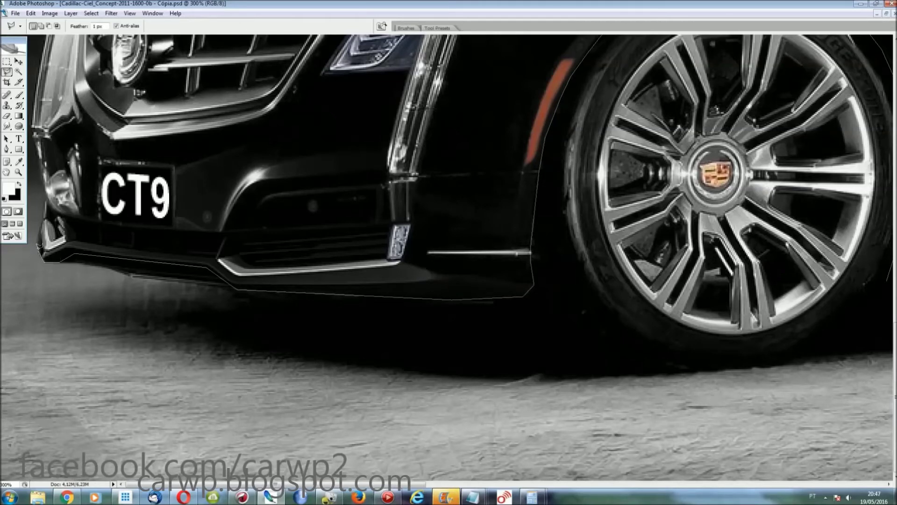
{"action": "mouse_move", "coordinate": [58, 239]}
{"action": "left_mouse_down"}
{"action": "mouse_move", "coordinate": [302, 269]}
{"action": "mouse_move", "coordinate": [403, 263]}
{"action": "left_mouse_up"}
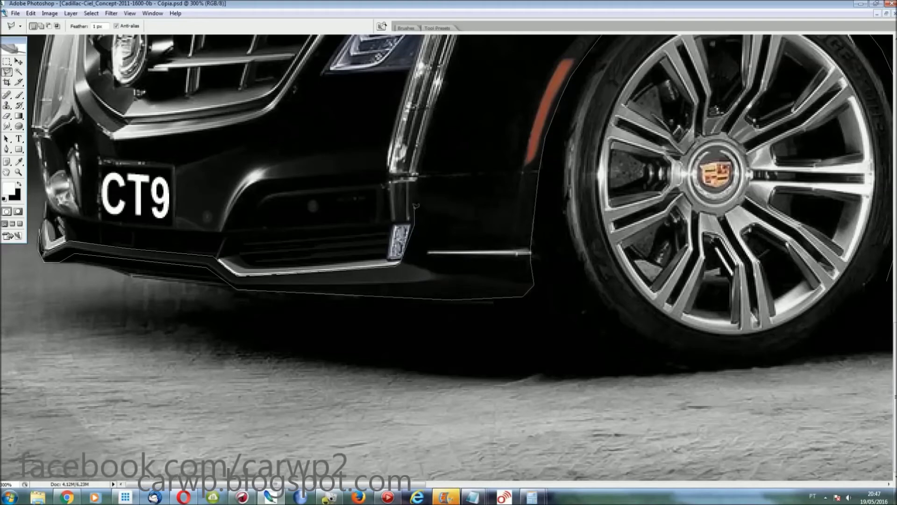
Step: Continue the outline up the chrome headlight strip and grille edge, then along the hood's top edge
{"action": "scroll", "coordinate": [435, 187], "scroll_direction": "up", "scroll_amount": 5}
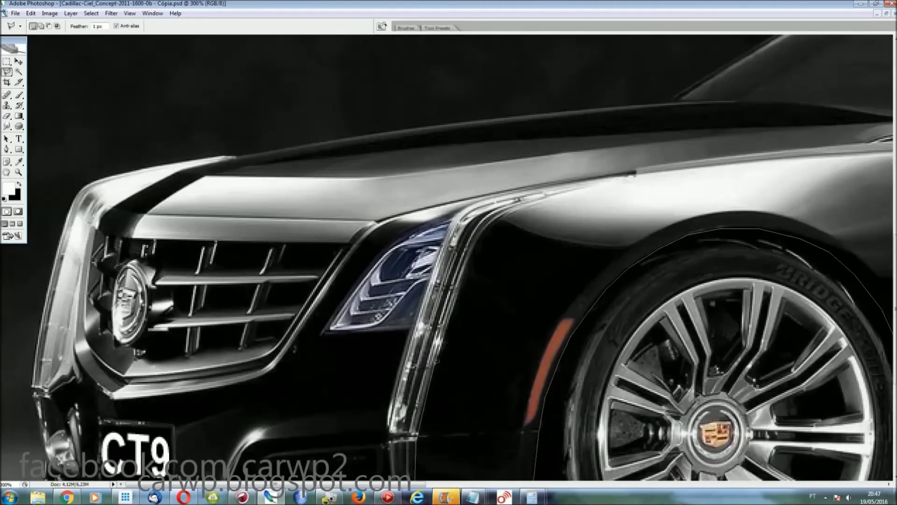
{"action": "left_click_drag", "start_coordinate": [437, 359], "coordinate": [468, 265]}
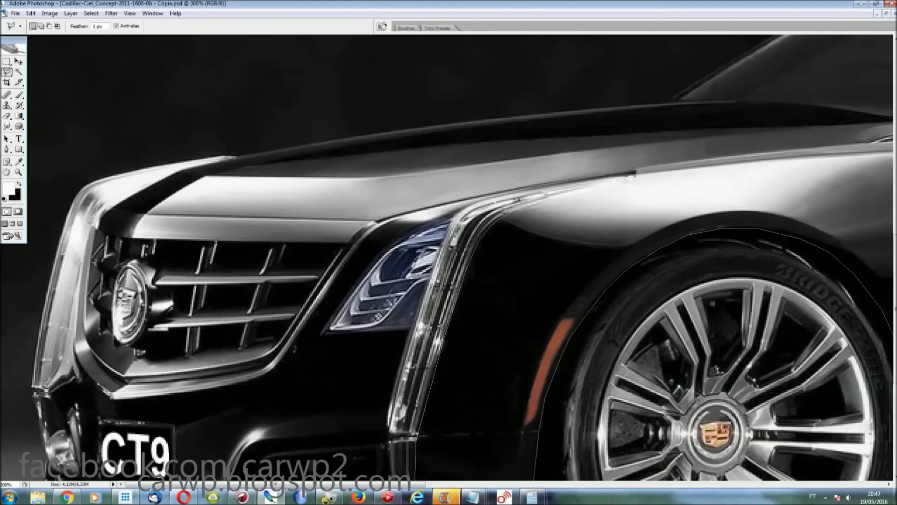
{"action": "mouse_move", "coordinate": [519, 201]}
{"action": "left_mouse_down"}
{"action": "mouse_move", "coordinate": [638, 172]}
{"action": "mouse_move", "coordinate": [478, 193]}
{"action": "mouse_move", "coordinate": [401, 229]}
{"action": "left_mouse_up"}
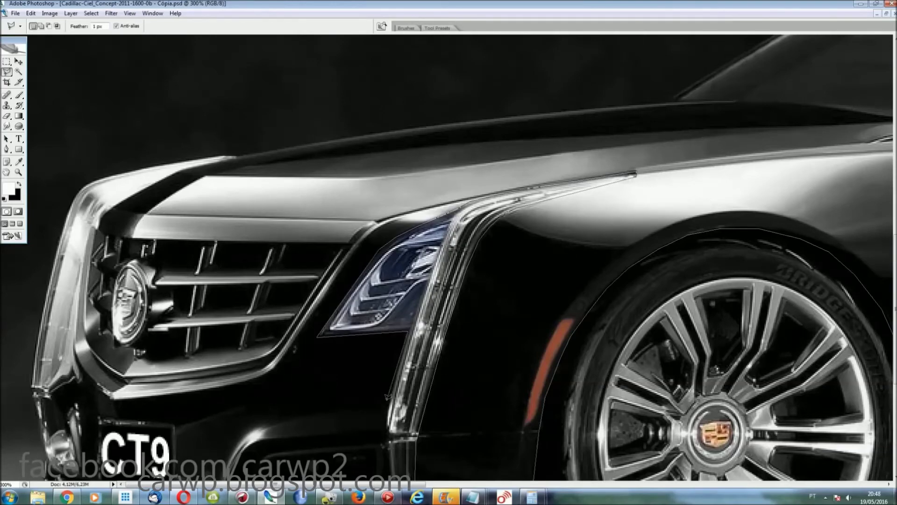
{"action": "left_click_drag", "start_coordinate": [380, 245], "coordinate": [333, 288]}
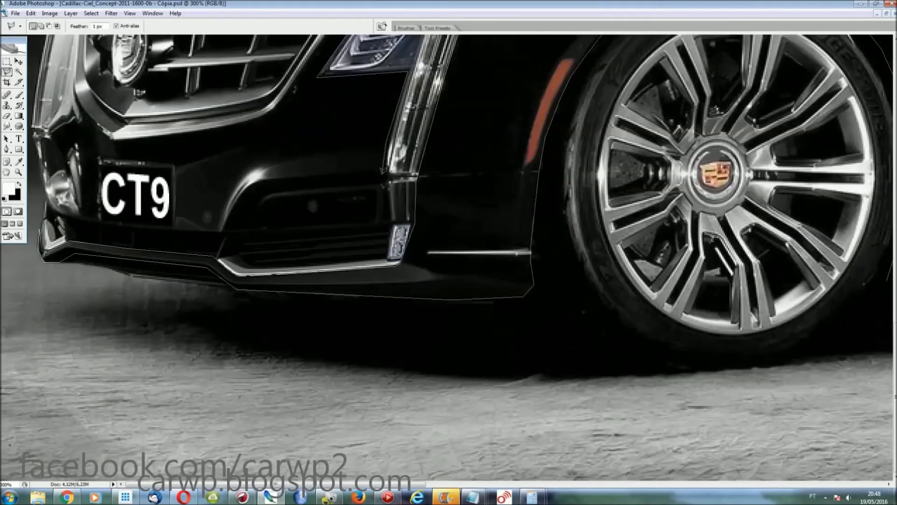
{"action": "left_click", "coordinate": [383, 180]}
{"action": "left_click", "coordinate": [217, 230]}
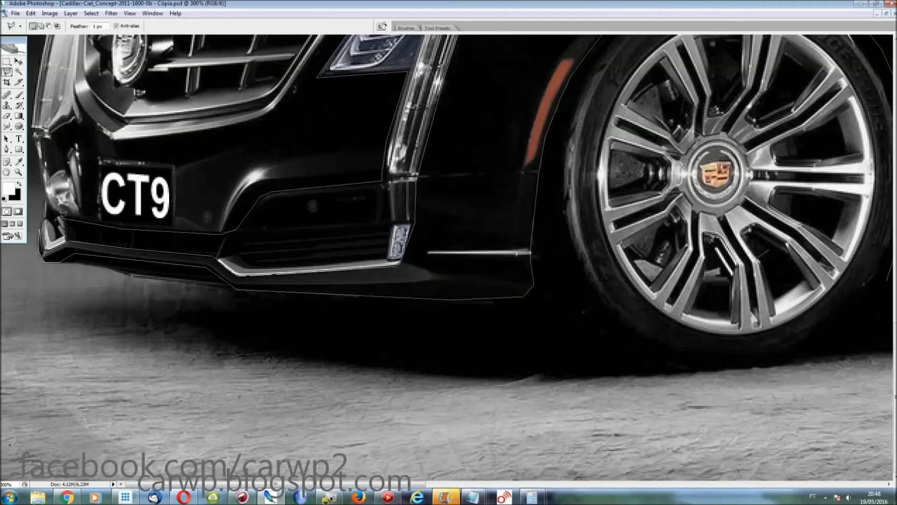
{"action": "scroll", "coordinate": [38, 126], "scroll_direction": "up", "scroll_amount": 5}
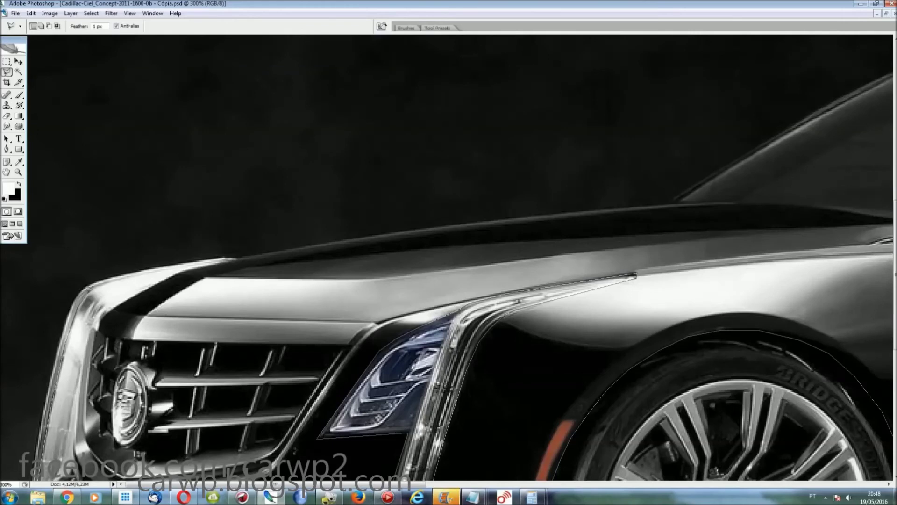
{"action": "left_click", "coordinate": [95, 283]}
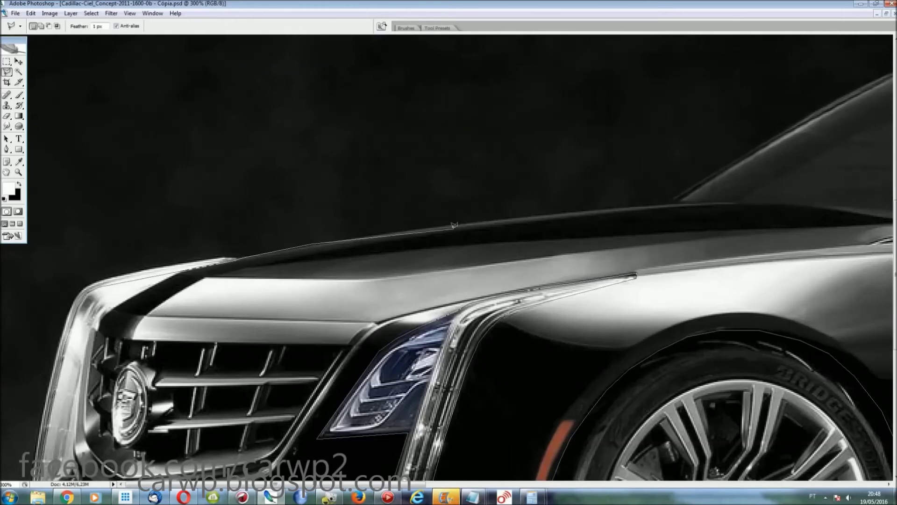
{"action": "left_click", "coordinate": [463, 222]}
{"action": "scroll", "coordinate": [47, 210], "scroll_direction": "right", "scroll_amount": 8}
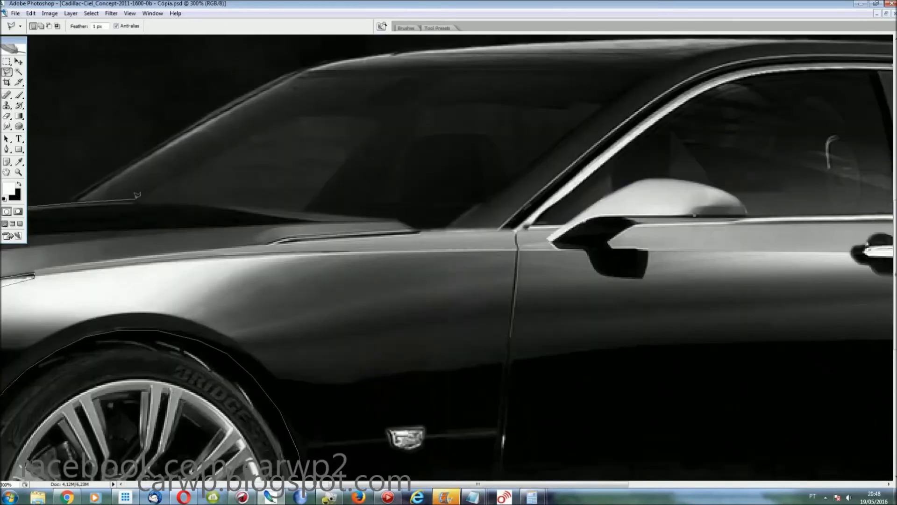
Step: Extend the outline from the windshield base along the roofline down to the trunk
{"action": "left_click", "coordinate": [141, 202]}
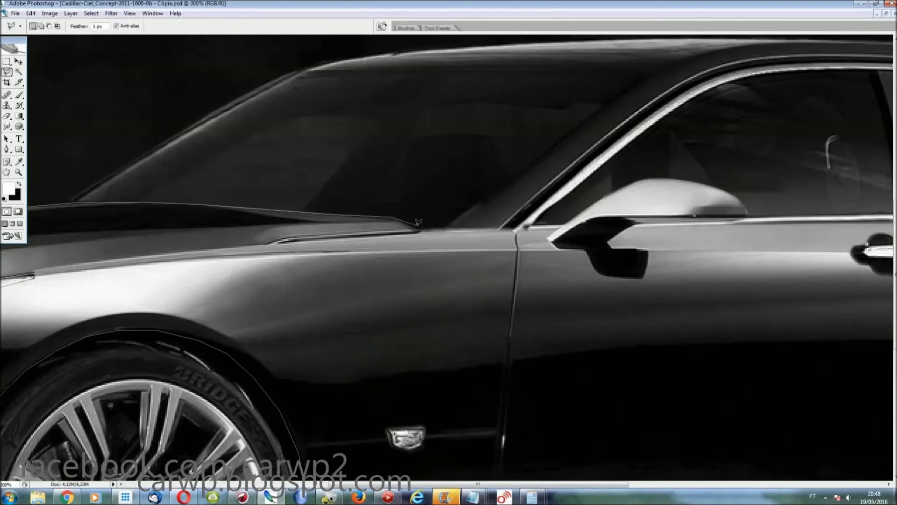
{"action": "left_click", "coordinate": [657, 68]}
{"action": "scroll", "coordinate": [764, 181], "scroll_direction": "up", "scroll_amount": 6}
{"action": "scroll", "coordinate": [764, 181], "scroll_direction": "down", "scroll_amount": 10}
{"action": "scroll", "coordinate": [421, 210], "scroll_direction": "up", "scroll_amount": 5}
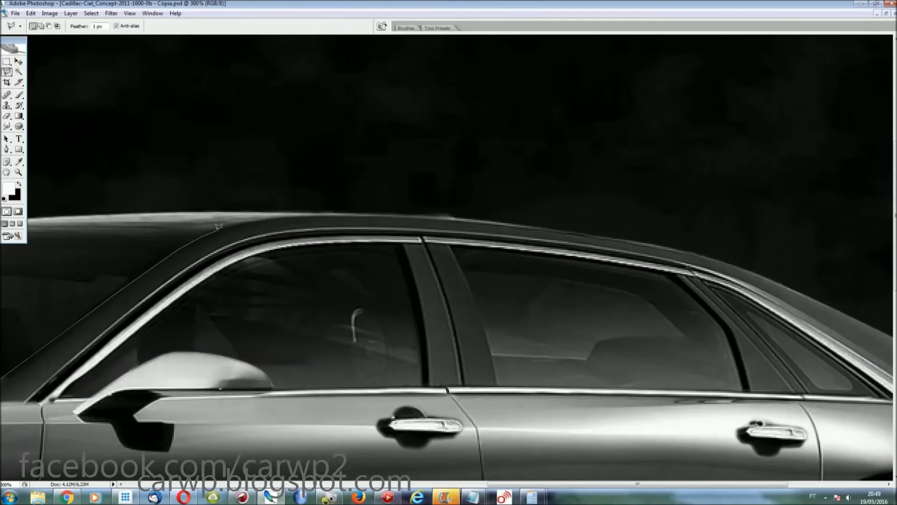
{"action": "left_click", "coordinate": [250, 217]}
{"action": "left_click", "coordinate": [283, 216]}
{"action": "left_click", "coordinate": [449, 218]}
{"action": "left_click_drag", "start_coordinate": [697, 252], "coordinate": [412, 253]}
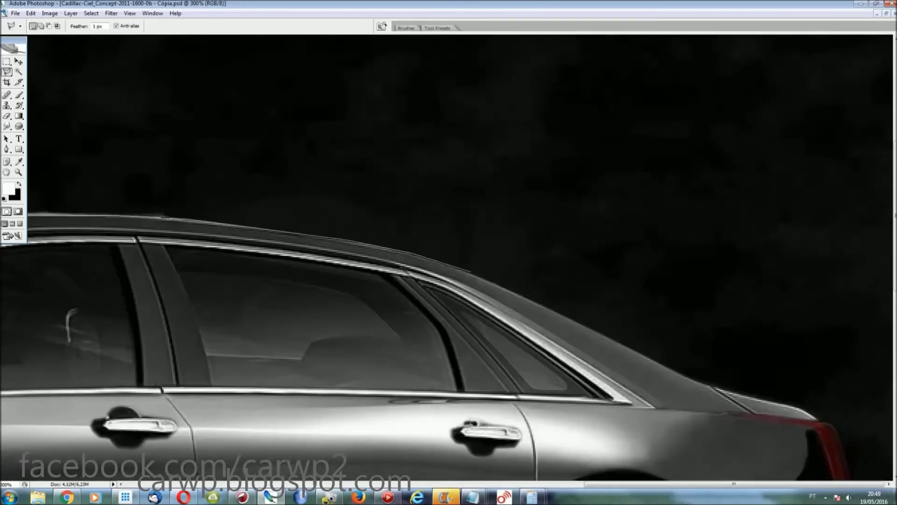
{"action": "left_click", "coordinate": [470, 267]}
{"action": "left_click", "coordinate": [702, 381]}
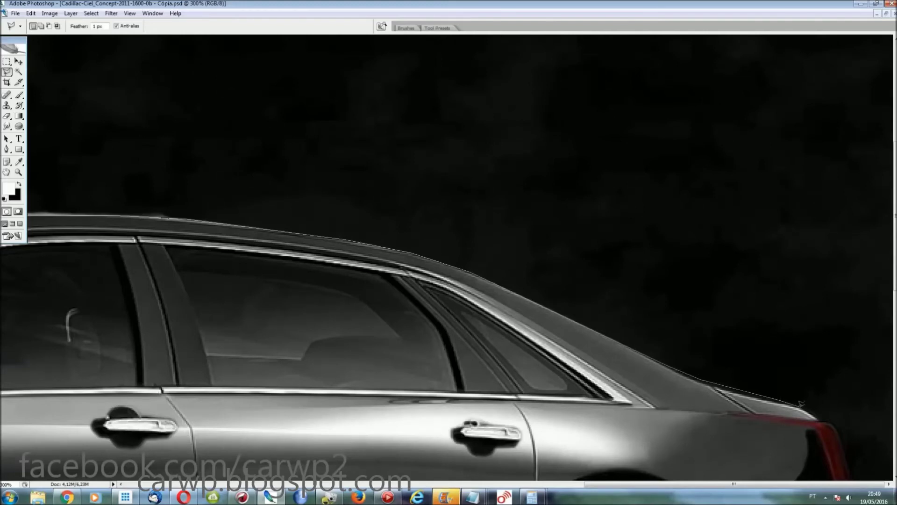
Step: Trace the rear spoiler, tail light, and rear bumper edge, then around the rear wheel arch
{"action": "left_click", "coordinate": [823, 415]}
{"action": "left_click", "coordinate": [723, 412]}
{"action": "left_click_drag", "start_coordinate": [819, 434], "coordinate": [820, 61]}
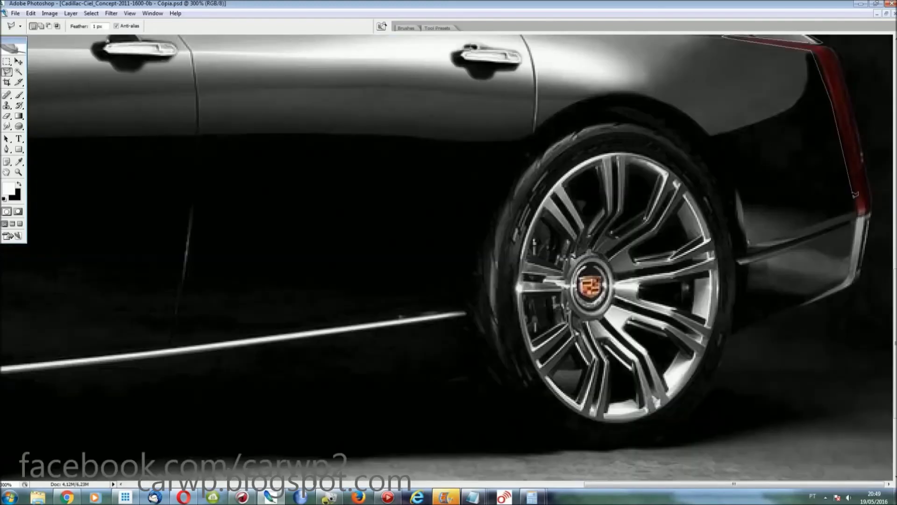
{"action": "left_click", "coordinate": [859, 212]}
{"action": "left_click", "coordinate": [832, 284]}
{"action": "left_click", "coordinate": [784, 314]}
{"action": "left_click", "coordinate": [733, 333]}
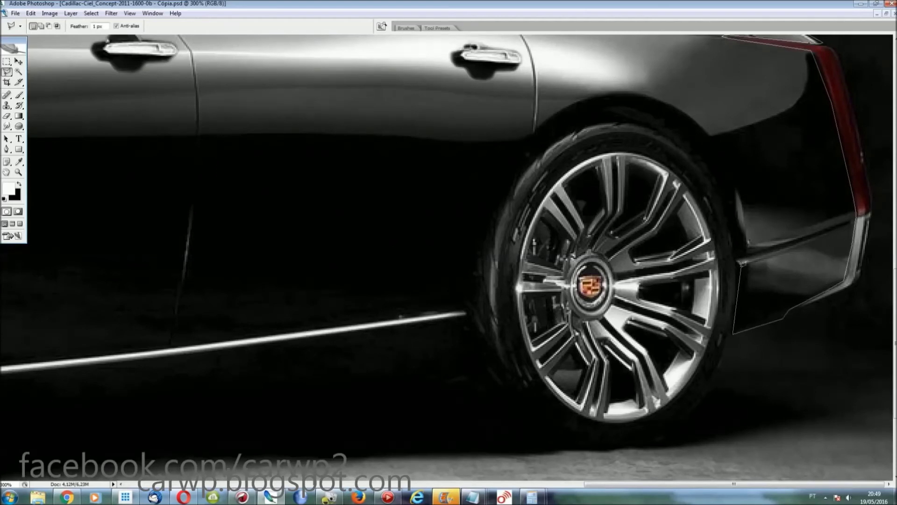
{"action": "left_click", "coordinate": [737, 204]}
{"action": "left_click", "coordinate": [693, 119]}
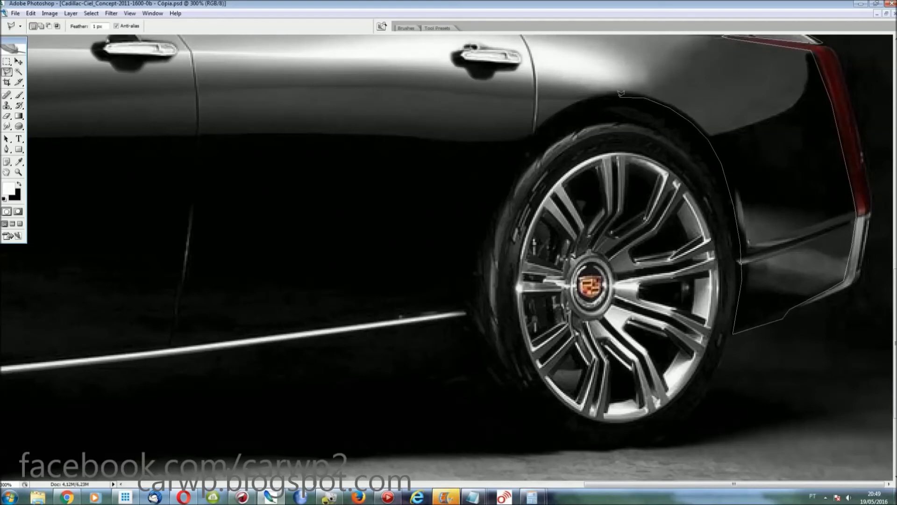
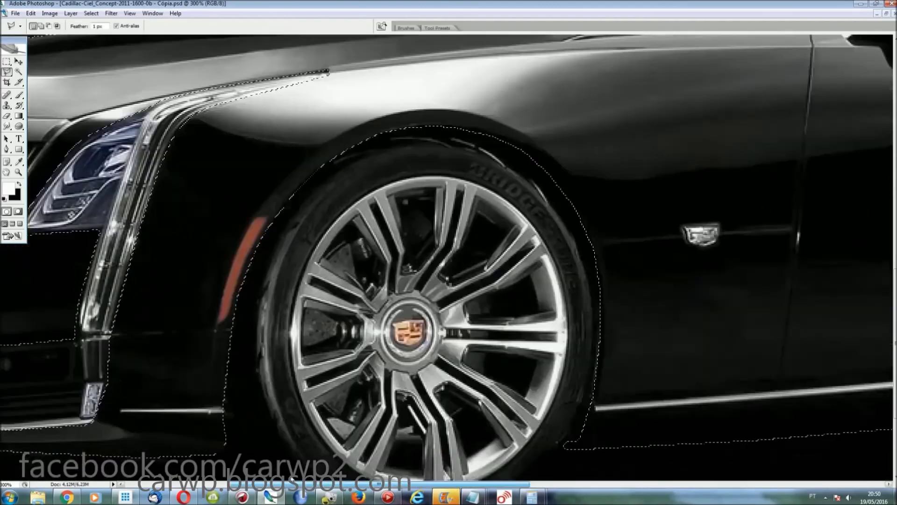
Step: Subtract the grille and the hood edge above it from the car-body selection
{"action": "key", "text": "alt"}
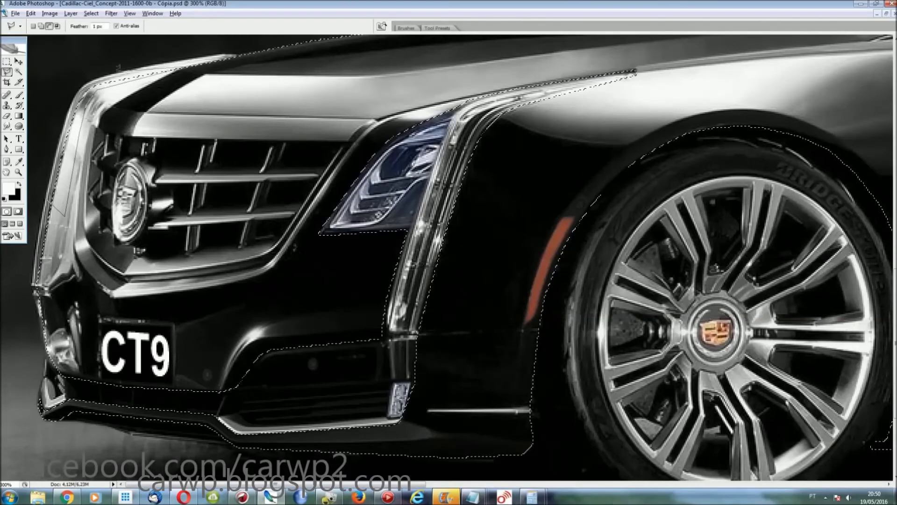
{"action": "left_click", "coordinate": [109, 83]}
{"action": "left_click", "coordinate": [376, 113]}
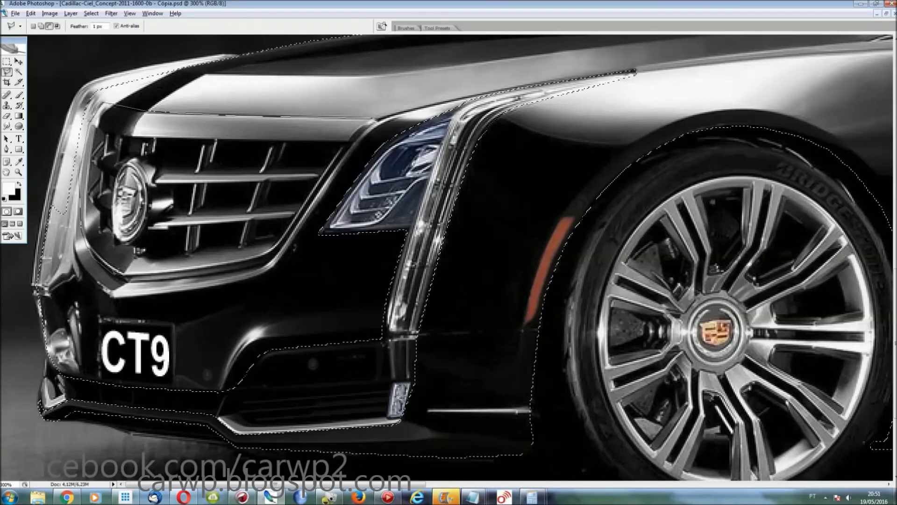
{"action": "left_click", "coordinate": [196, 277]}
{"action": "left_click", "coordinate": [374, 119]}
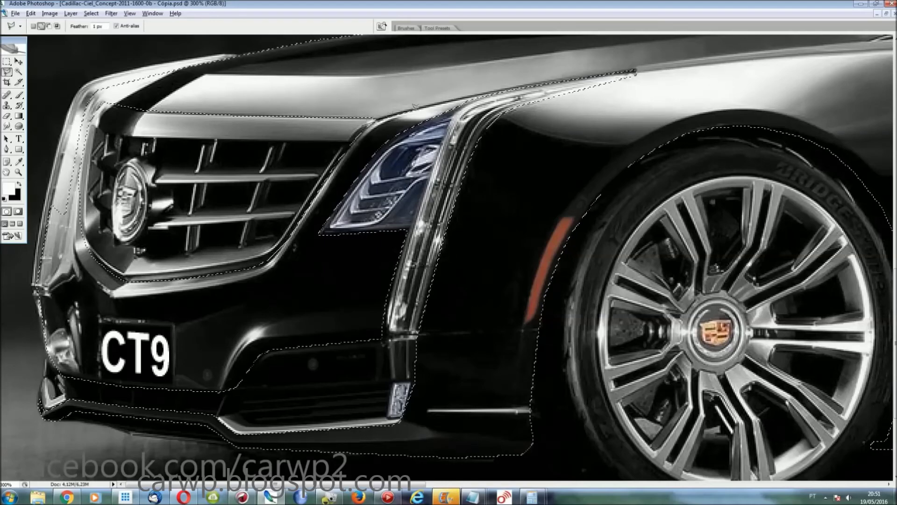
{"action": "left_click", "coordinate": [361, 139]}
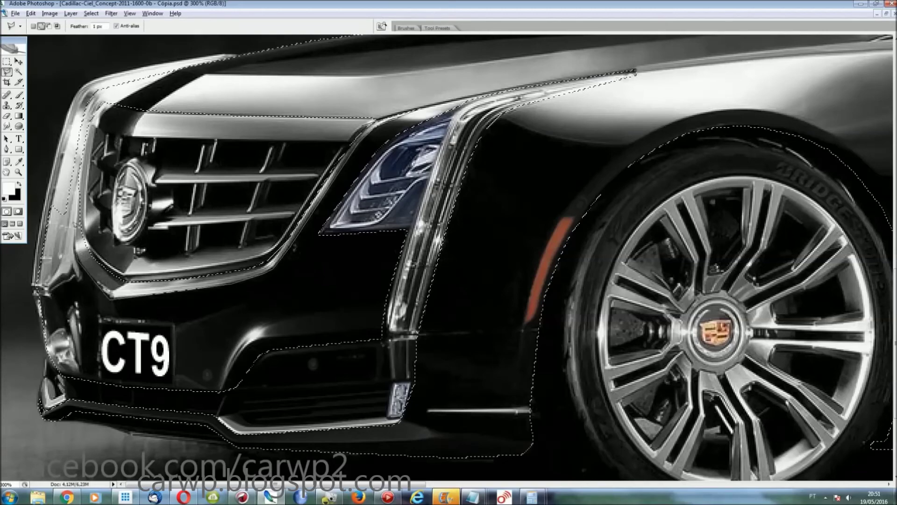
{"action": "double_click", "coordinate": [91, 145]}
Step: Cut the CT9 plate out of the selection and begin tracing along the front wheel arch
{"action": "left_click", "coordinate": [173, 394], "text": "alt"}
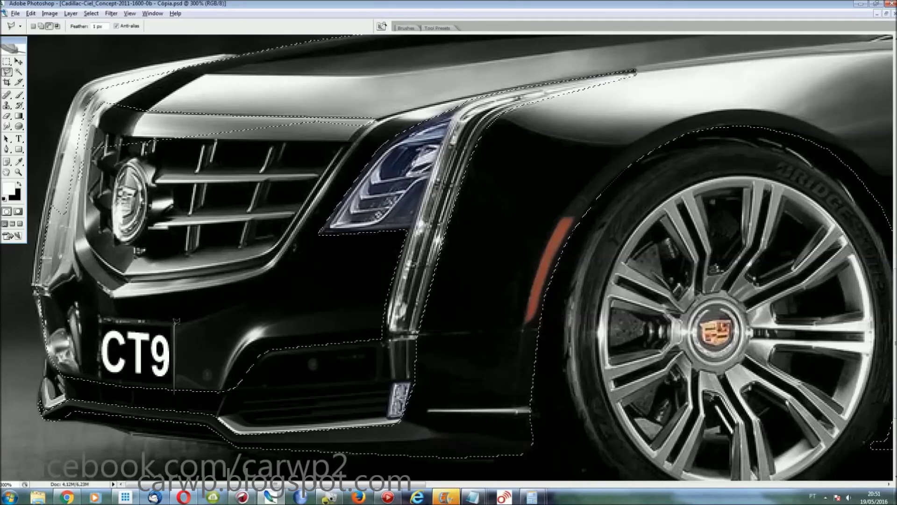
{"action": "double_click", "coordinate": [97, 376]}
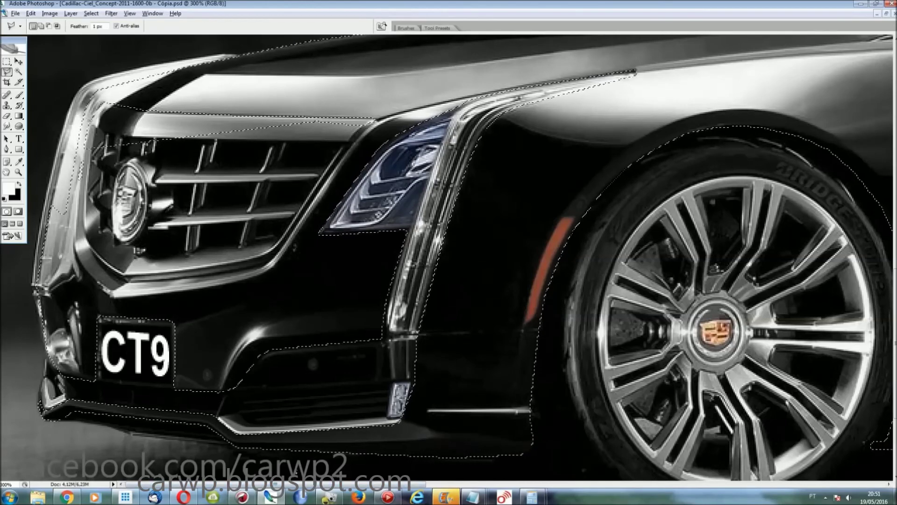
{"action": "left_click_drag", "start_coordinate": [580, 208], "coordinate": [299, 208]}
{"action": "left_click", "coordinate": [295, 216]}
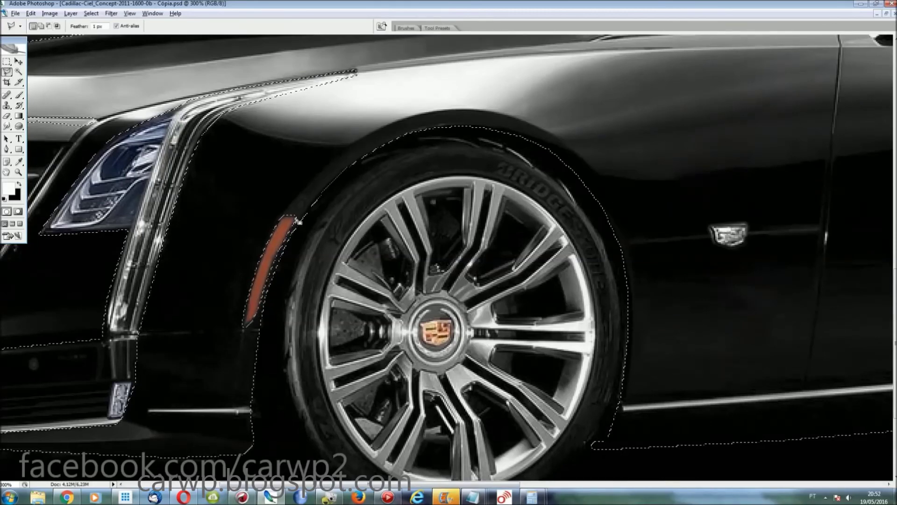
Step: Subtract both door handles and trace the selection edge along the rear window line and A-pillar
{"action": "left_click_drag", "start_coordinate": [747, 220], "coordinate": [470, 221]}
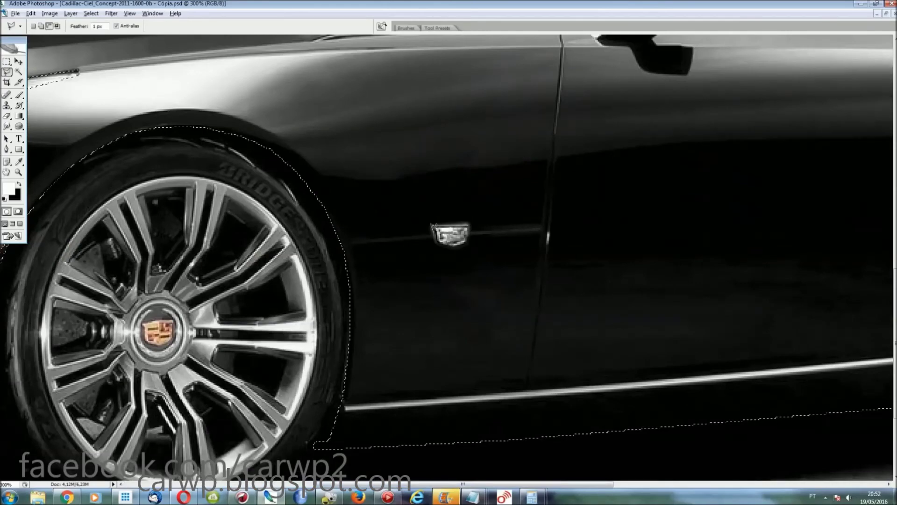
{"action": "scroll", "coordinate": [472, 227], "scroll_direction": "up", "scroll_amount": 5}
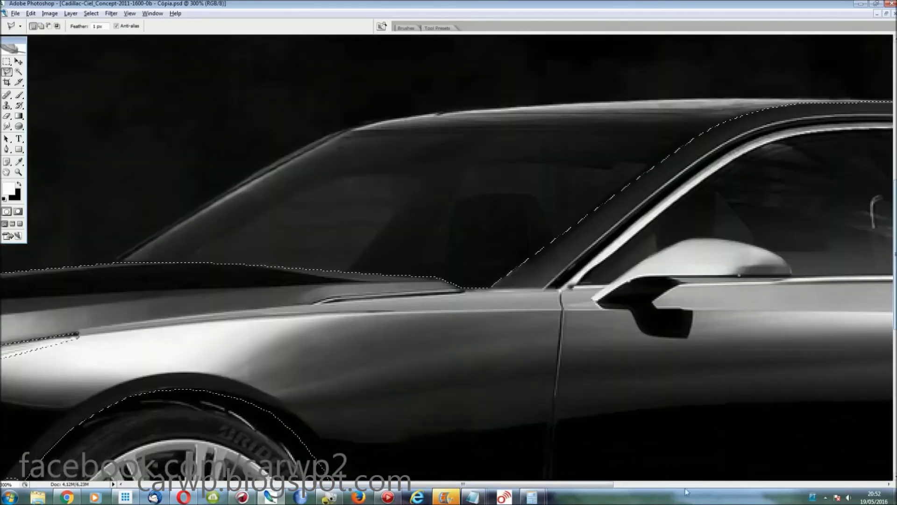
{"action": "left_click_drag", "start_coordinate": [557, 484], "coordinate": [760, 486]}
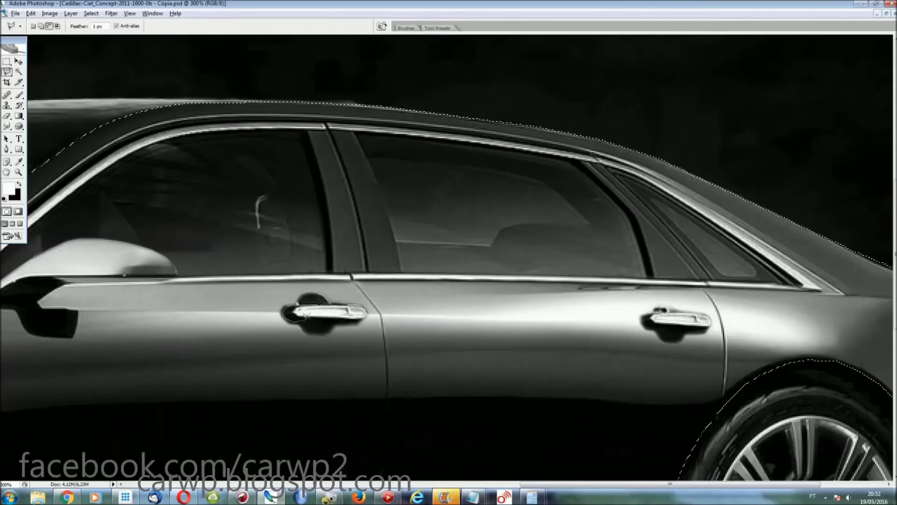
{"action": "left_click", "coordinate": [369, 311]}
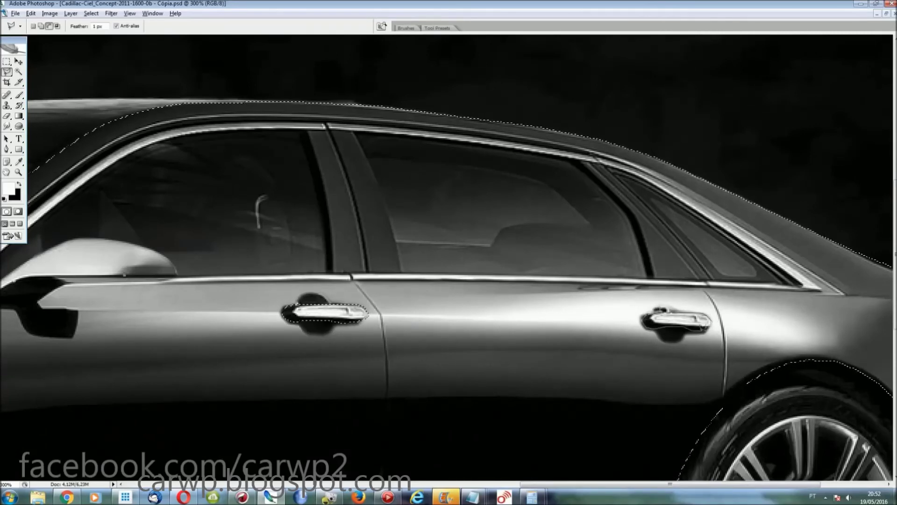
{"action": "left_click", "coordinate": [713, 321]}
{"action": "left_click", "coordinate": [570, 144]}
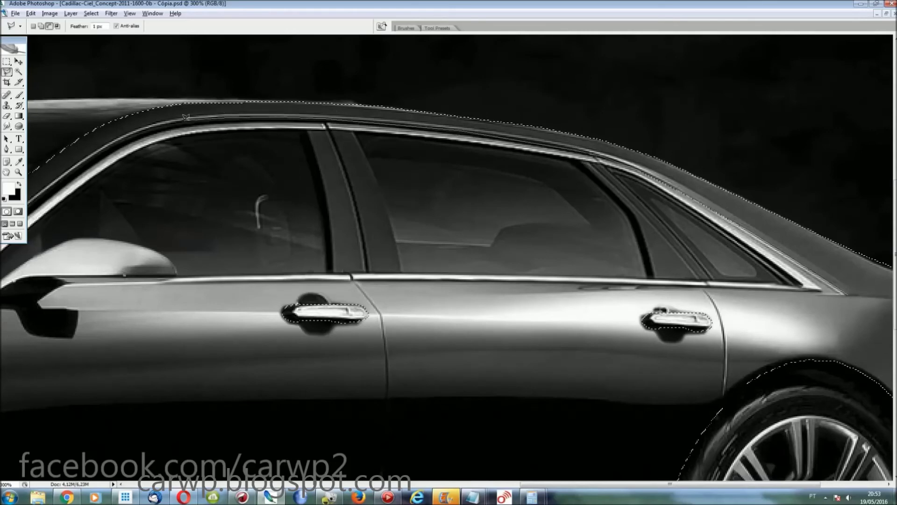
{"action": "left_click_drag", "start_coordinate": [117, 141], "coordinate": [652, 141]}
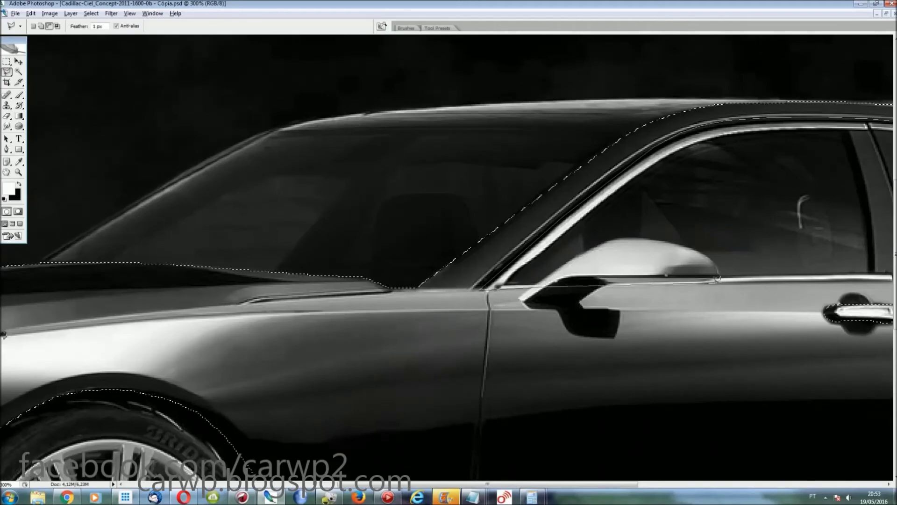
{"action": "left_click_drag", "start_coordinate": [720, 281], "coordinate": [264, 281]}
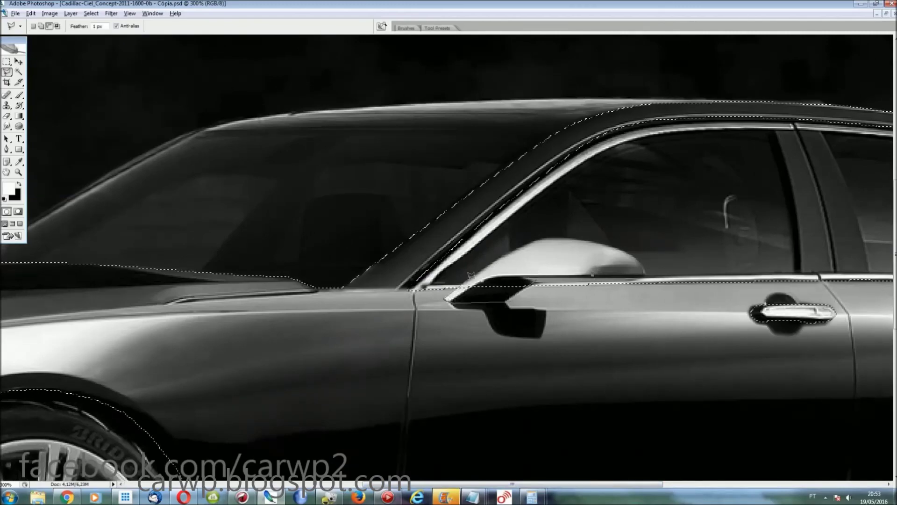
Step: Subtract the front wheel-arch edge and the grille top from the car-body selection
{"action": "key", "text": "ctrl+minus"}
{"action": "key", "text": "ctrl+minus"}
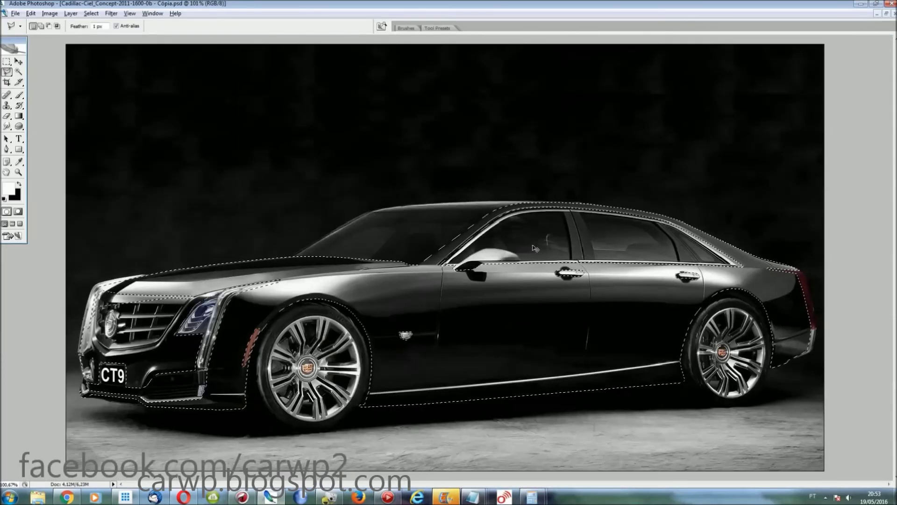
{"action": "key", "text": "ctrl+plus"}
{"action": "key", "text": "ctrl+plus"}
{"action": "key", "text": "ctrl+minus"}
{"action": "key", "text": "ctrl+minus"}
{"action": "key", "text": "ctrl+plus"}
{"action": "key", "text": "ctrl+plus"}
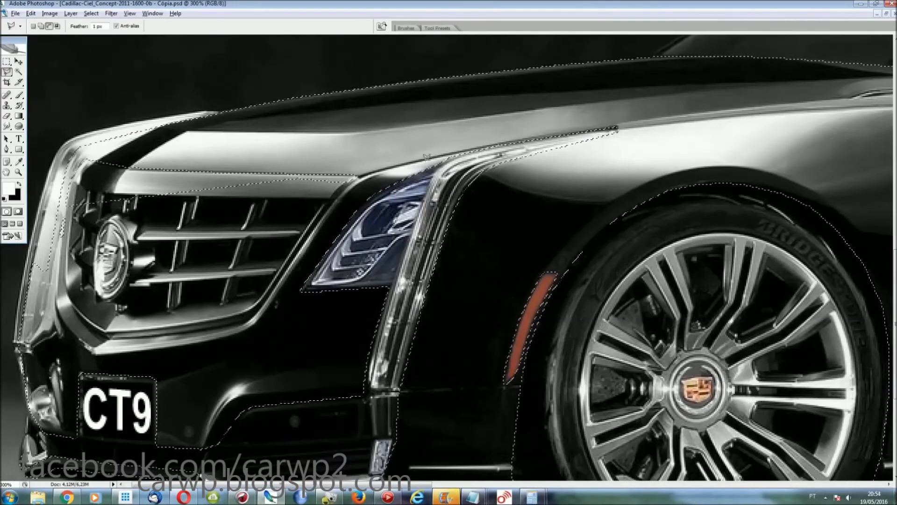
{"action": "left_click", "coordinate": [572, 260], "text": "alt"}
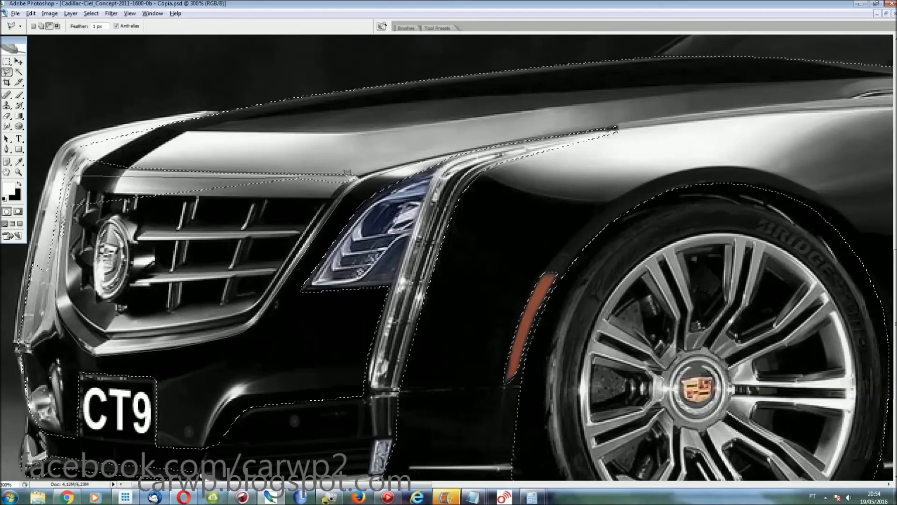
{"action": "left_click", "coordinate": [359, 175]}
Step: Trim the rocker panel edge from the selection, then fit the whole car on screen
{"action": "scroll", "coordinate": [449, 257], "scroll_direction": "down", "scroll_amount": 1}
{"action": "scroll", "coordinate": [449, 257], "scroll_direction": "down", "scroll_amount": 1}
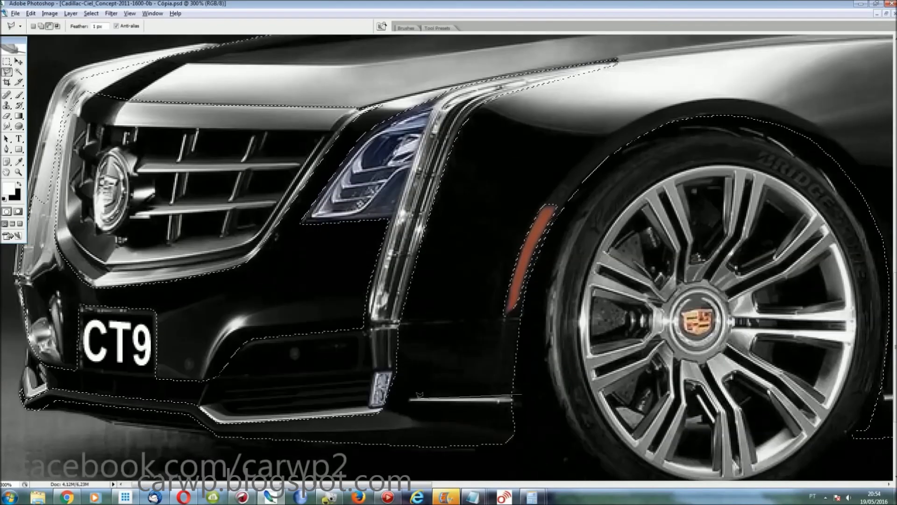
{"action": "left_click_drag", "start_coordinate": [428, 485], "coordinate": [785, 485]}
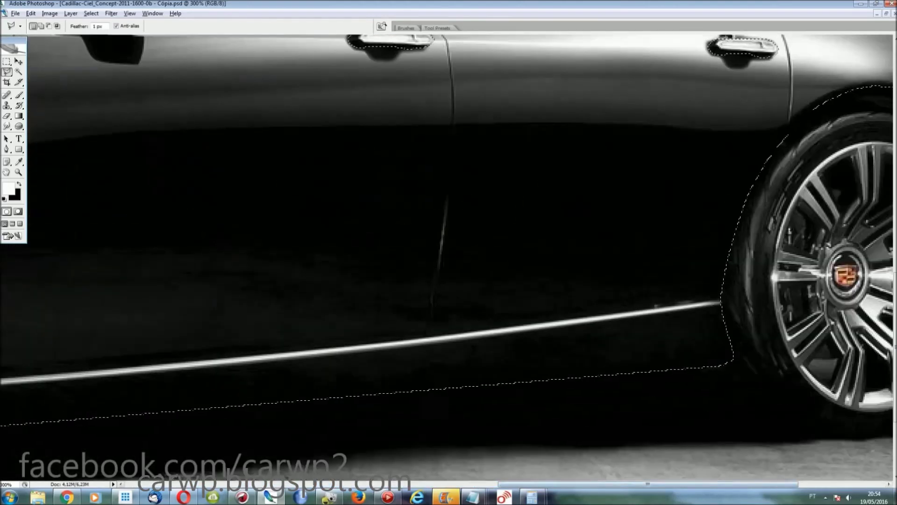
{"action": "scroll", "coordinate": [476, 386], "scroll_direction": "left", "scroll_amount": 7}
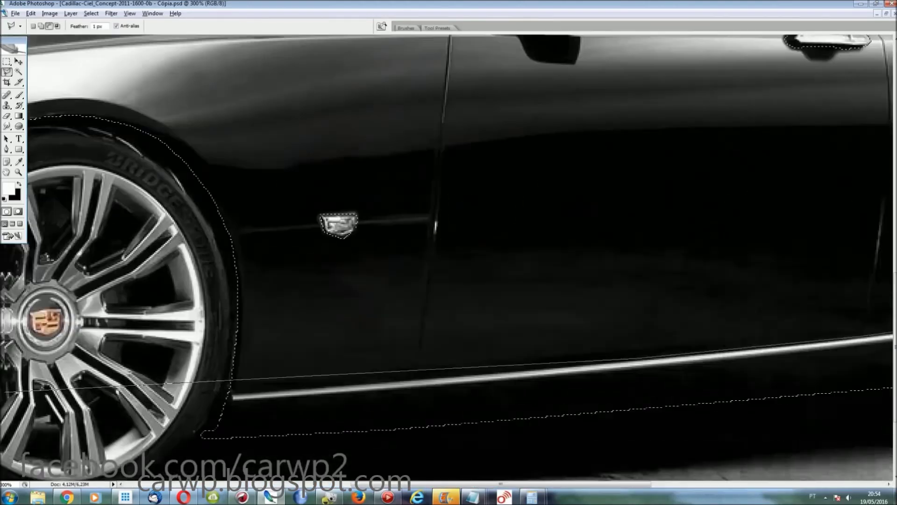
{"action": "scroll", "coordinate": [476, 386], "scroll_direction": "left", "scroll_amount": 3}
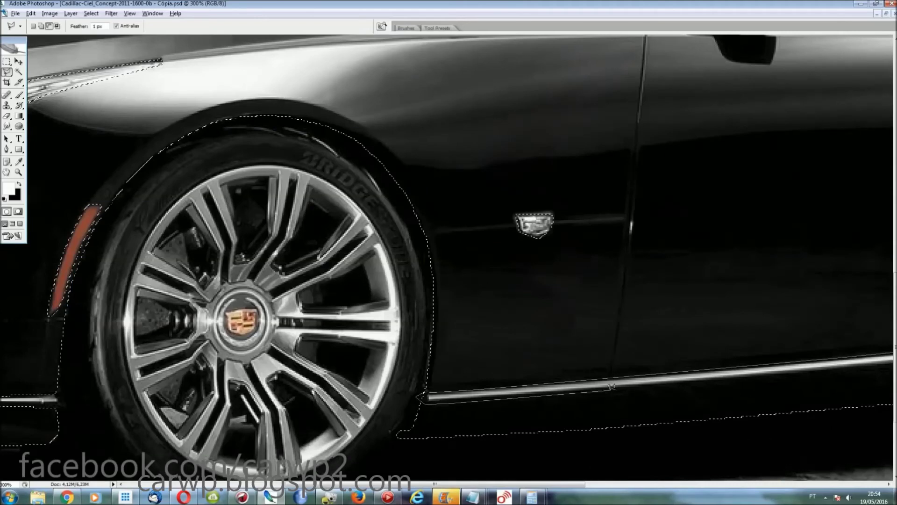
{"action": "scroll", "coordinate": [426, 397], "scroll_direction": "right", "scroll_amount": 5}
{"action": "scroll", "coordinate": [457, 305], "scroll_direction": "right", "scroll_amount": 5}
{"action": "double_click", "coordinate": [466, 301]}
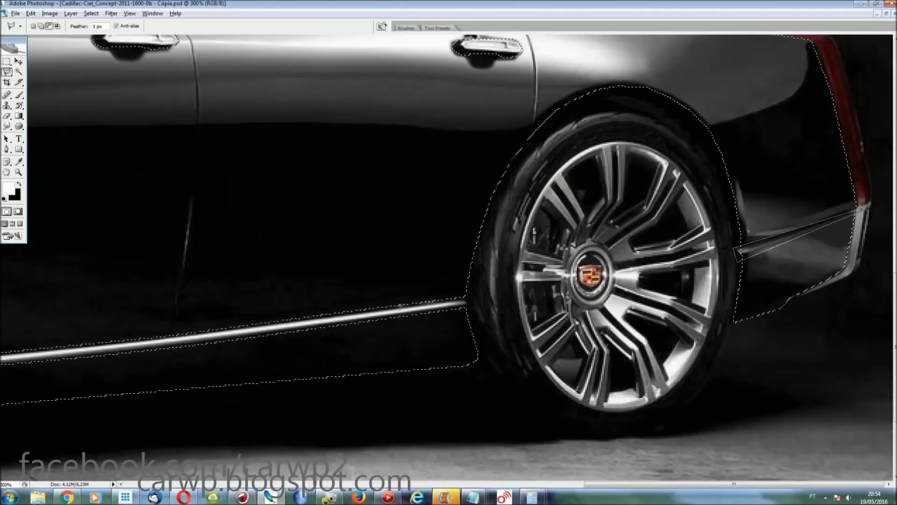
{"action": "key", "text": "ctrl+0"}
Step: Save the car-body selection as 'carro'
{"action": "left_click", "coordinate": [91, 14]}
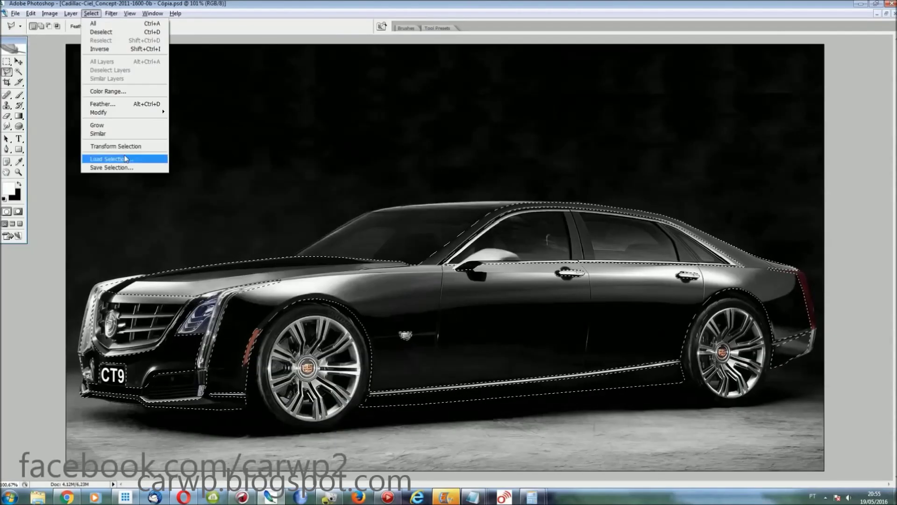
{"action": "left_click", "coordinate": [126, 160]}
{"action": "type", "text": "carro"}
{"action": "key", "text": "Return"}
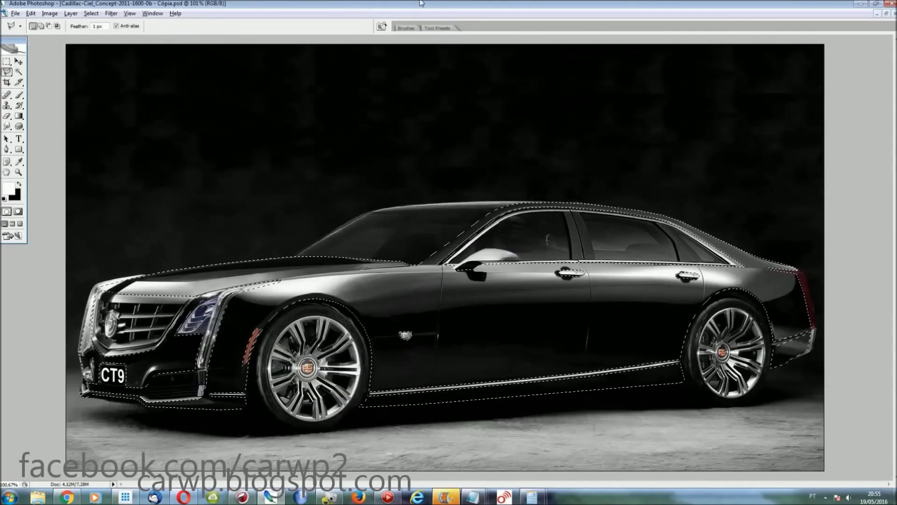
Step: Copy the window pillar to a new layer and shift it over the window
{"action": "key", "text": "ctrl+plus"}
{"action": "key", "text": "ctrl+plus"}
{"action": "key", "text": "ctrl+plus"}
{"action": "left_click_drag", "start_coordinate": [569, 484], "coordinate": [677, 484]}
{"action": "scroll", "coordinate": [685, 412], "scroll_direction": "up", "scroll_amount": 2}
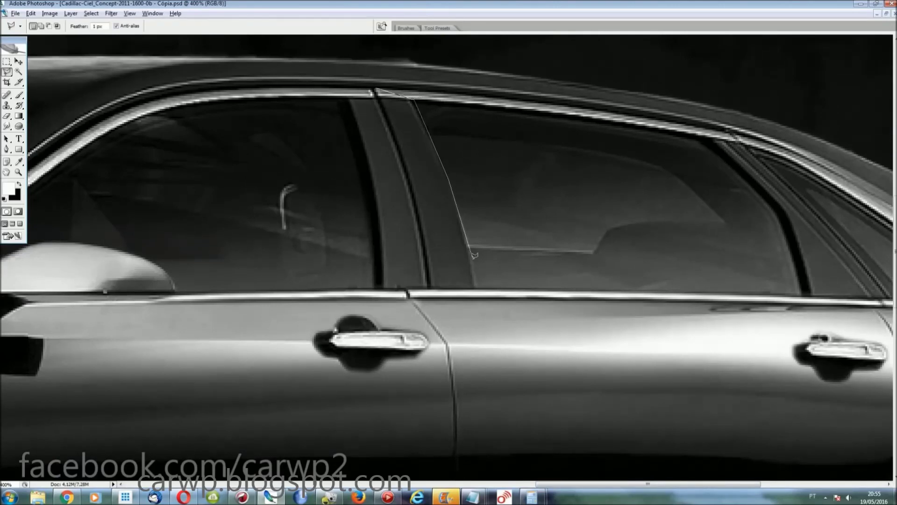
{"action": "left_click", "coordinate": [477, 287]}
{"action": "left_click", "coordinate": [375, 288]}
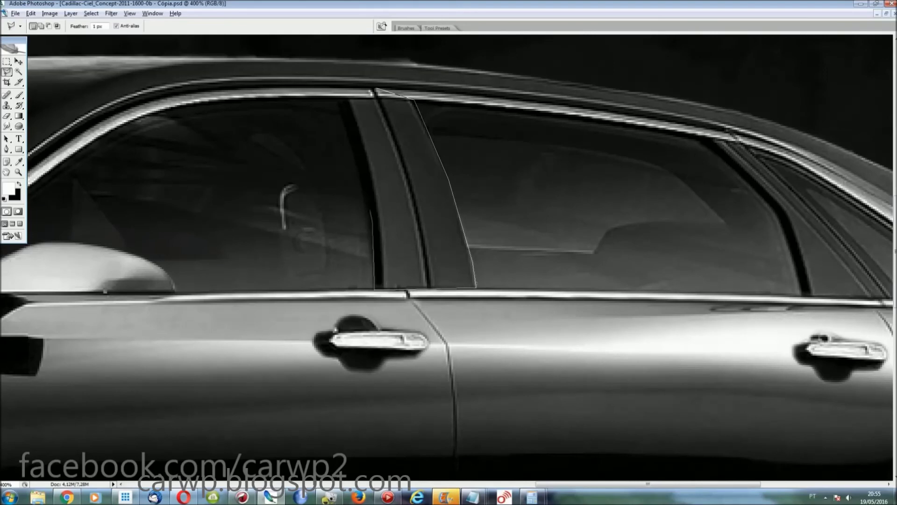
{"action": "left_click", "coordinate": [339, 97]}
{"action": "left_click", "coordinate": [373, 89]}
{"action": "key", "text": "ctrl+j"}
{"action": "key", "text": "ctrl+t"}
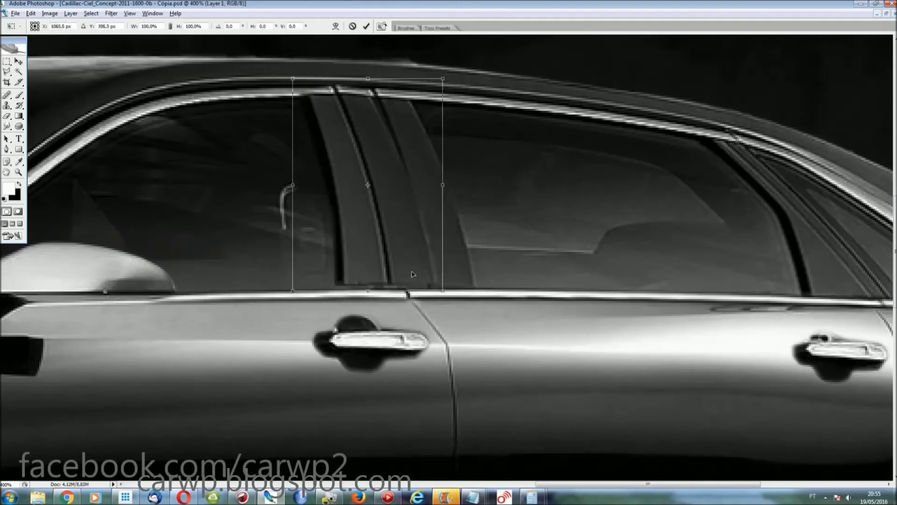
{"action": "left_click_drag", "start_coordinate": [411, 272], "coordinate": [420, 277]}
{"action": "key", "text": "Return"}
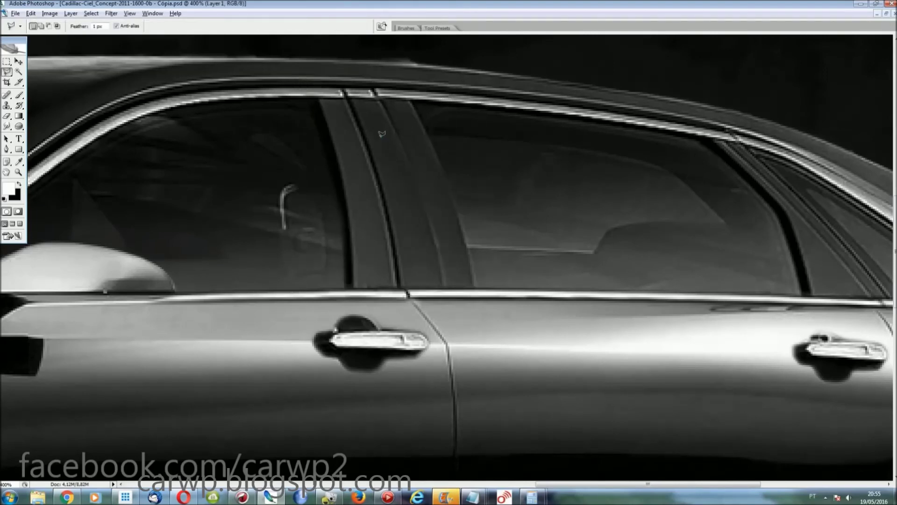
Step: From the Background layer, copy the pillar area to a new layer and widen it leftward
{"action": "key", "text": "F7"}
{"action": "left_click", "coordinate": [837, 381]}
{"action": "key", "text": "F7"}
{"action": "left_click", "coordinate": [586, 107]}
{"action": "left_click", "coordinate": [366, 81]}
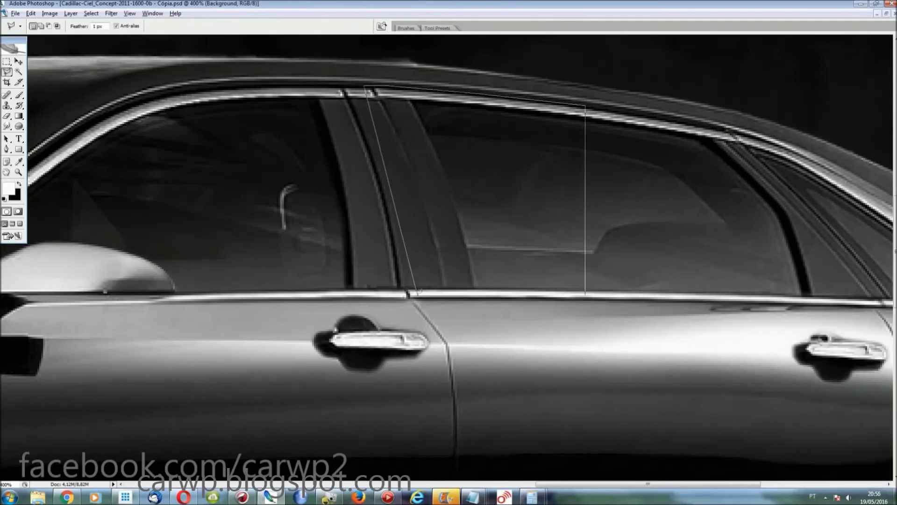
{"action": "left_click", "coordinate": [344, 299]}
{"action": "left_click", "coordinate": [586, 295]}
{"action": "key", "text": "ctrl+j"}
{"action": "key", "text": "ctrl+t"}
{"action": "left_click_drag", "start_coordinate": [333, 204], "coordinate": [314, 195]}
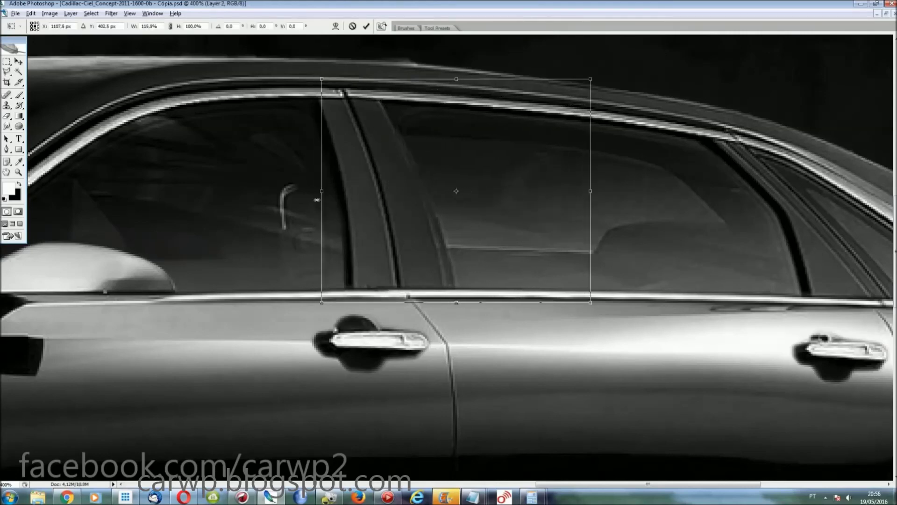
Step: Warp the copied pillar piece, pulling its lower part to the left
{"action": "right_click", "coordinate": [508, 212]}
{"action": "left_click", "coordinate": [528, 279]}
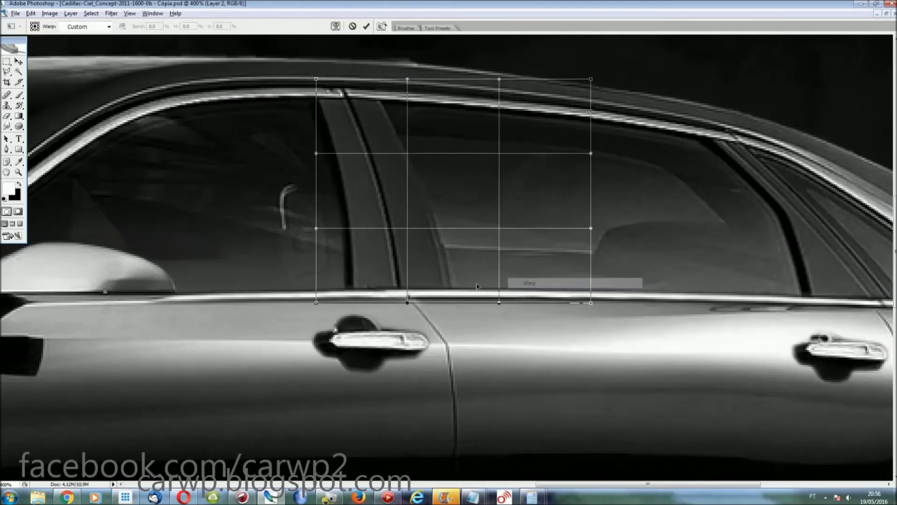
{"action": "left_click_drag", "start_coordinate": [459, 286], "coordinate": [450, 286]}
{"action": "key", "text": "Return"}
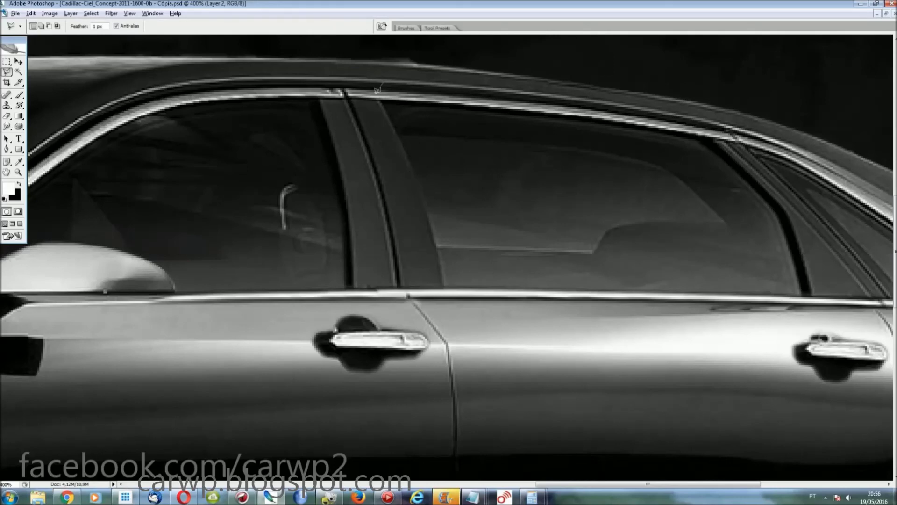
Step: Outline the pillar and rear of the front window, then deselect and merge the patch down
{"action": "left_click", "coordinate": [374, 93]}
{"action": "left_click", "coordinate": [416, 304]}
{"action": "left_click", "coordinate": [303, 290]}
{"action": "left_click", "coordinate": [236, 140]}
{"action": "left_click", "coordinate": [309, 72]}
{"action": "left_click", "coordinate": [382, 71]}
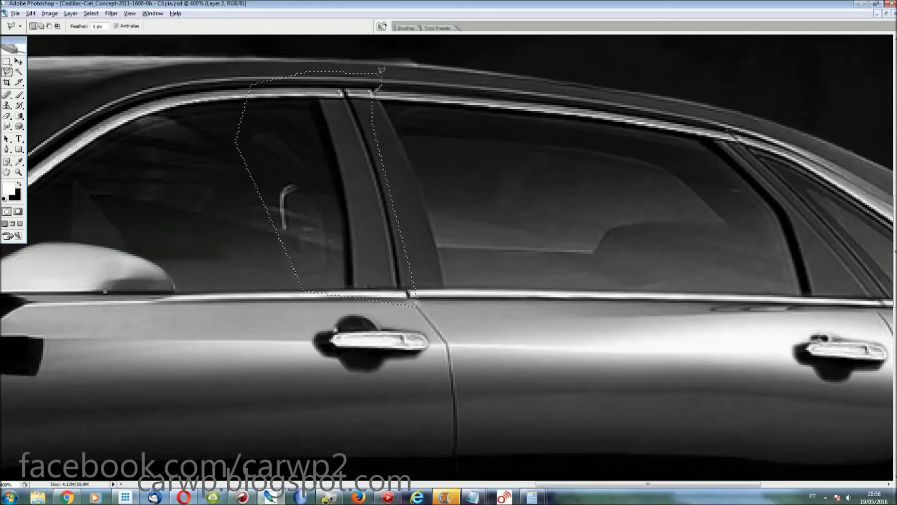
{"action": "left_click", "coordinate": [357, 73]}
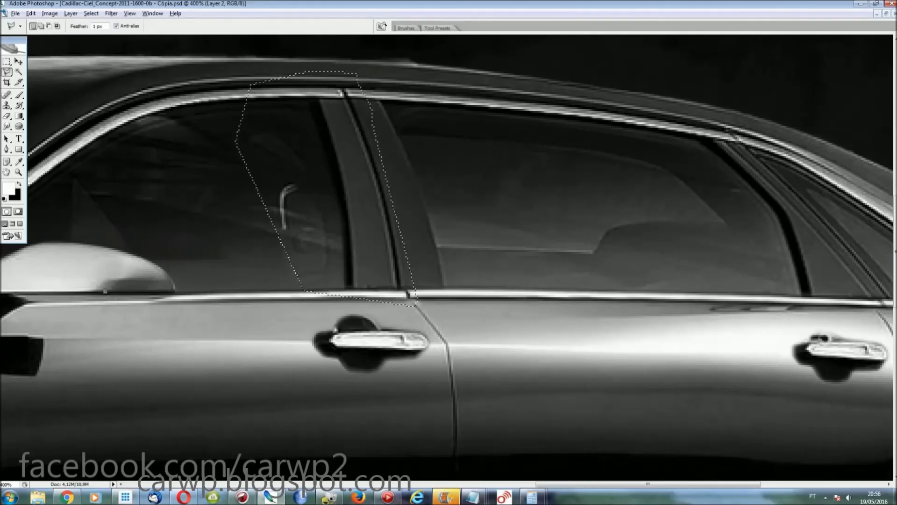
{"action": "key", "text": "ctrl+d"}
{"action": "key", "text": "ctrl+e"}
Step: Copy a small roof-trim piece to its own layer, transform it and merge it into the image
{"action": "key", "text": "ctrl+plus"}
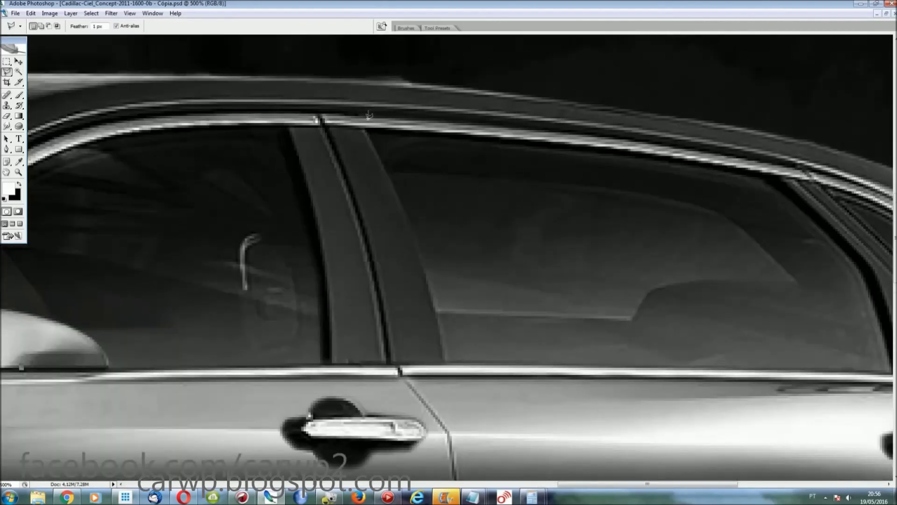
{"action": "left_click", "coordinate": [441, 105]}
{"action": "left_click", "coordinate": [368, 110]}
{"action": "key", "text": "ctrl+j"}
{"action": "key", "text": "ctrl+t"}
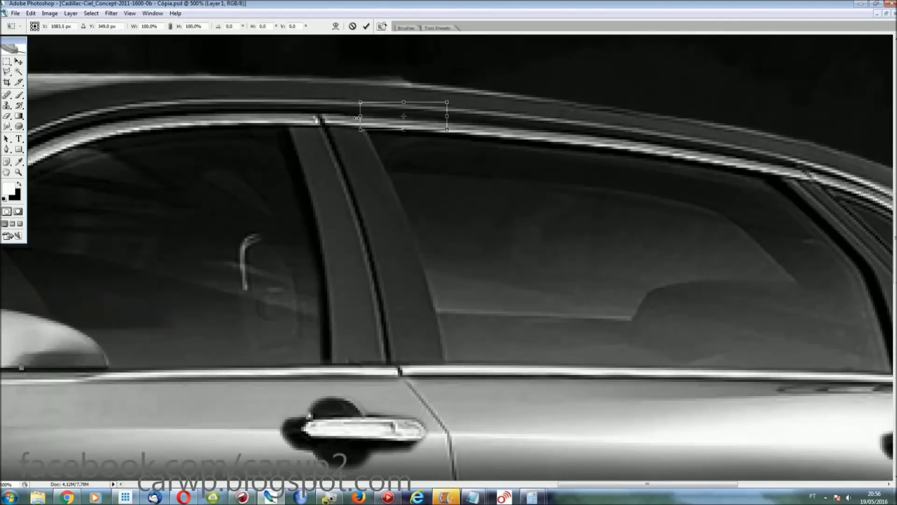
{"action": "key", "text": "Return"}
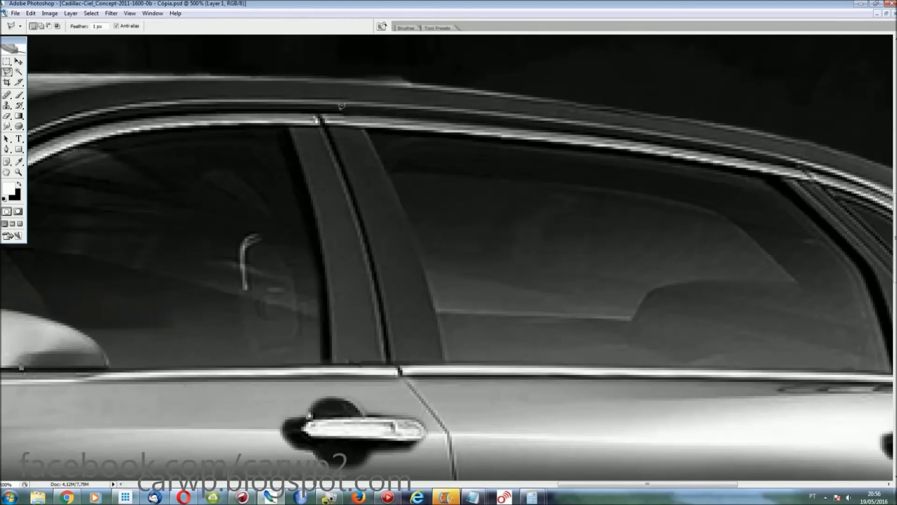
{"action": "key", "text": "ctrl+e"}
{"action": "scroll", "coordinate": [403, 198], "scroll_direction": "down", "scroll_amount": 5}
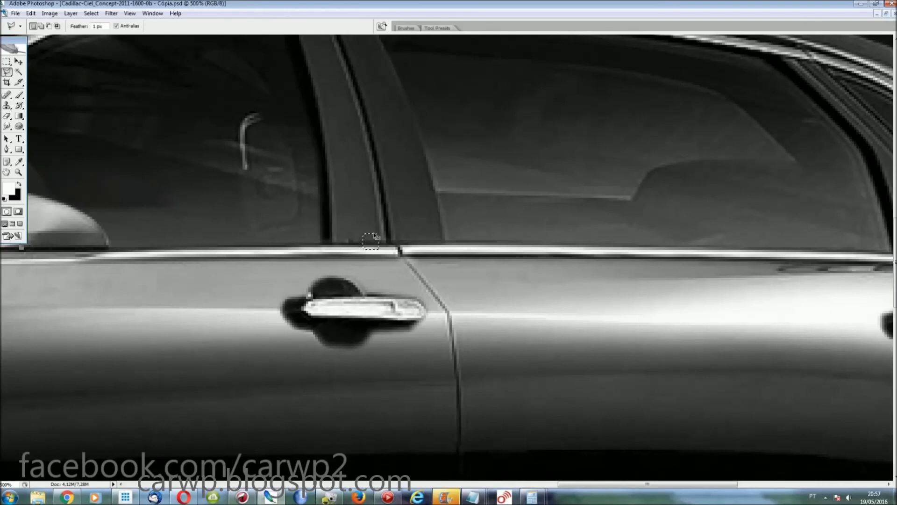
Step: Load the saved ParaBrisas selection of the car body
{"action": "key", "text": "ctrl+0"}
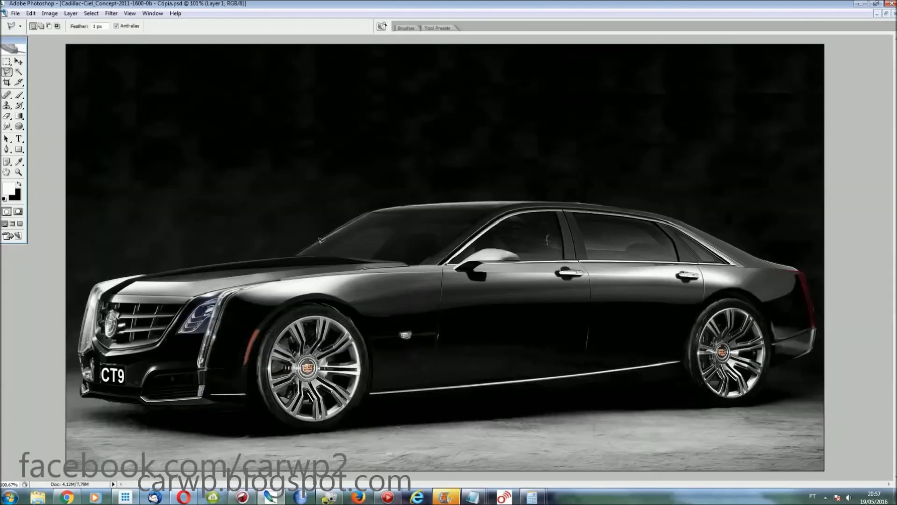
{"action": "left_click", "coordinate": [91, 13]}
{"action": "left_click", "coordinate": [108, 165]}
{"action": "left_click", "coordinate": [441, 165]}
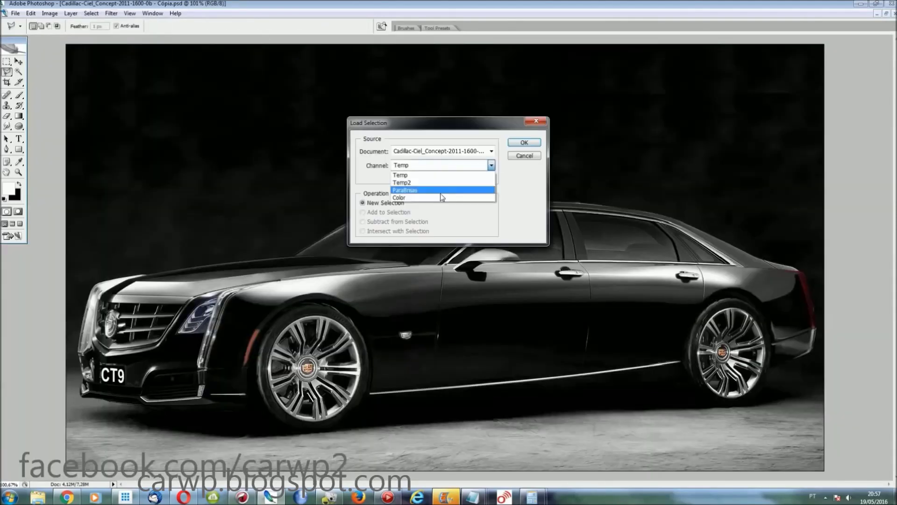
{"action": "left_click", "coordinate": [441, 190]}
Step: Add a Color Balance adjustment layer that turns the car burgundy
{"action": "left_click", "coordinate": [524, 142]}
{"action": "left_click", "coordinate": [71, 13]}
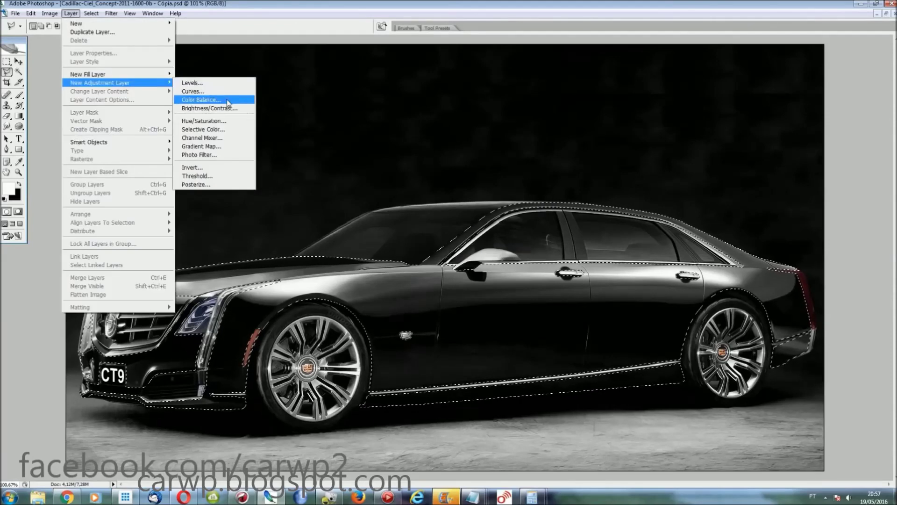
{"action": "left_click", "coordinate": [201, 100]}
{"action": "left_click", "coordinate": [525, 148]}
{"action": "left_click", "coordinate": [228, 23]}
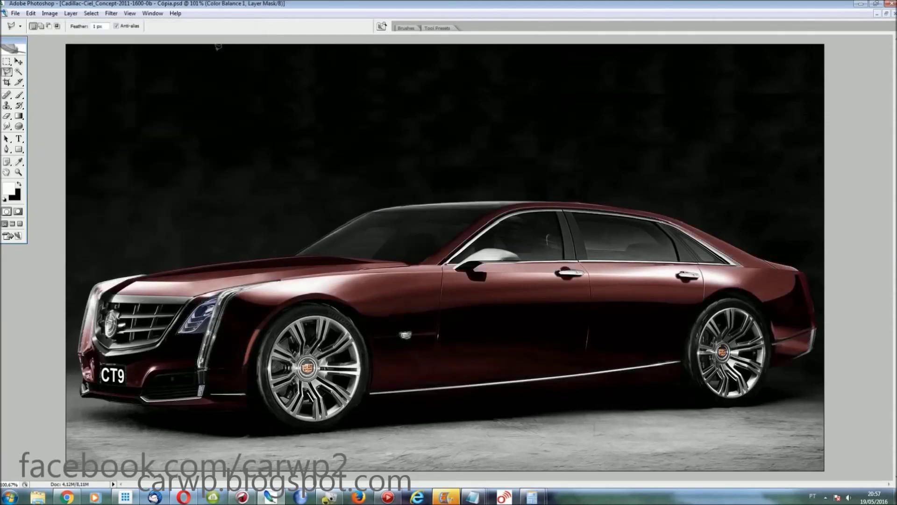
Step: Add a second Color Balance layer pushing the car further toward red
{"action": "left_click", "coordinate": [91, 13]}
{"action": "left_click", "coordinate": [103, 40]}
{"action": "left_click", "coordinate": [71, 13]}
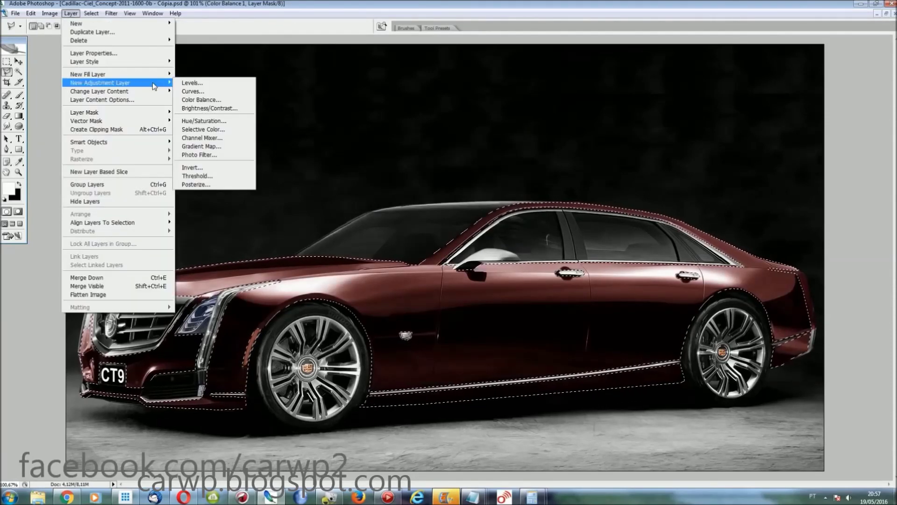
{"action": "left_click", "coordinate": [218, 103]}
{"action": "left_click_drag", "start_coordinate": [140, 75], "coordinate": [157, 75]}
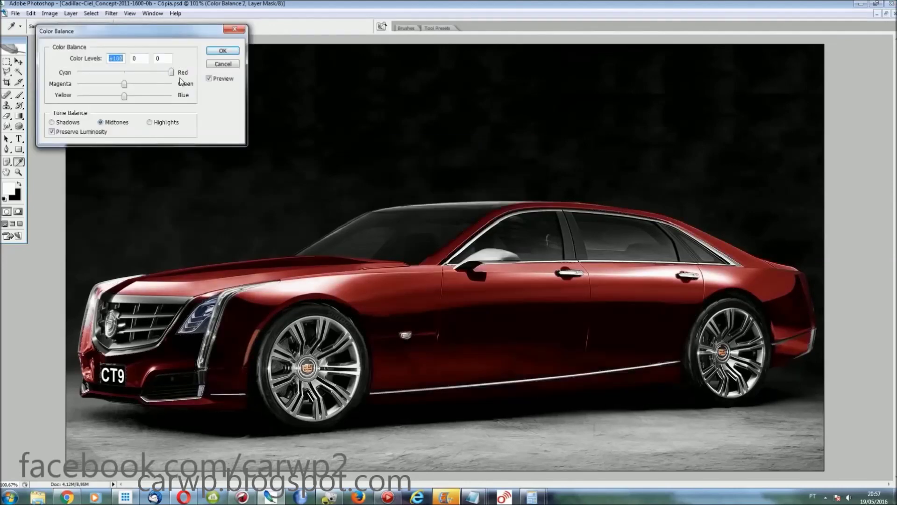
{"action": "key", "text": "Return"}
Step: Add a Hue/Saturation layer with Saturation raised to +100 for a vivid red
{"action": "left_click", "coordinate": [91, 13]}
{"action": "mouse_move", "coordinate": [100, 83]}
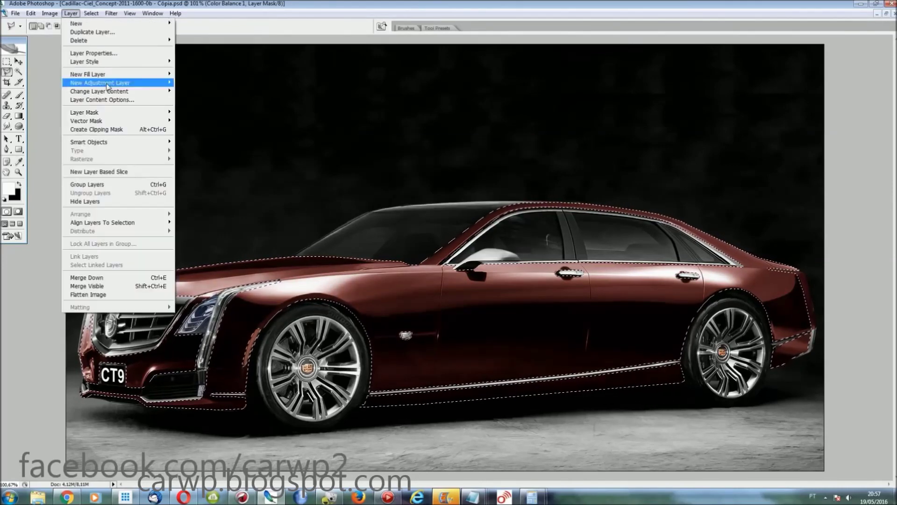
{"action": "left_click", "coordinate": [204, 120]}
{"action": "key", "text": "Return"}
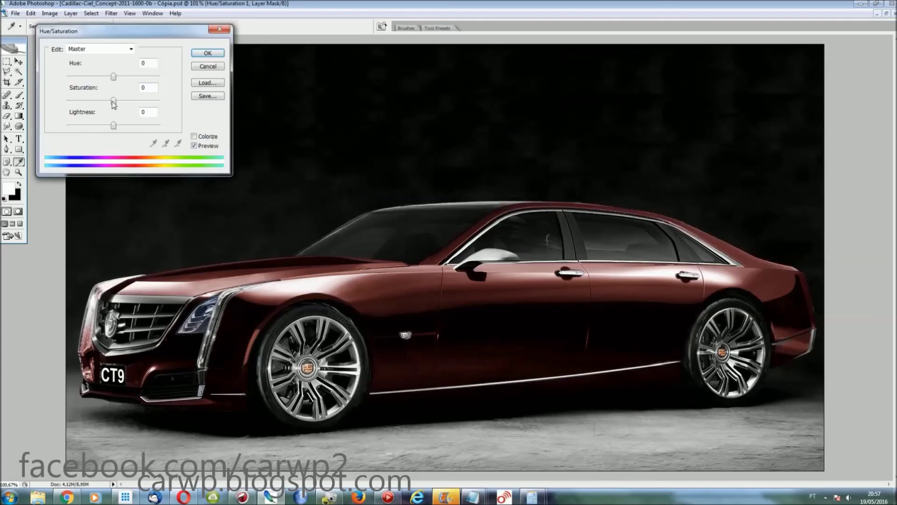
{"action": "left_click_drag", "start_coordinate": [113, 101], "coordinate": [160, 101]}
{"action": "mouse_move", "coordinate": [114, 77]}
{"action": "left_mouse_down"}
{"action": "mouse_move", "coordinate": [101, 86]}
{"action": "mouse_move", "coordinate": [114, 80]}
{"action": "left_mouse_up"}
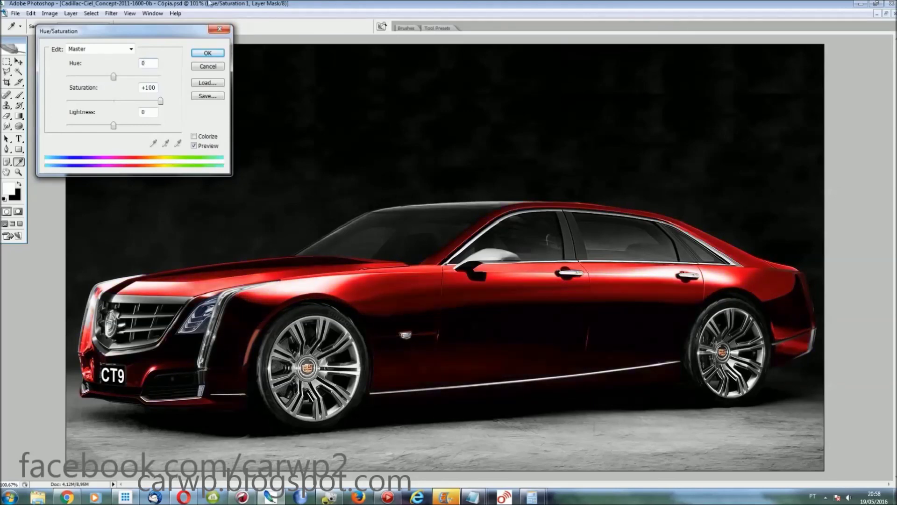
{"action": "left_click", "coordinate": [217, 53]}
Step: Write a 'by' signature with the author's name and shrink it onto the windshield
{"action": "key", "text": "l"}
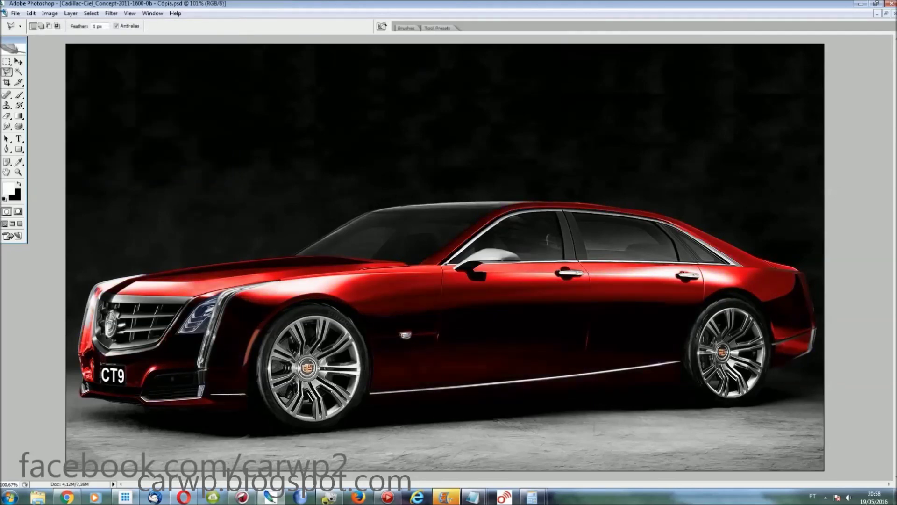
{"action": "key", "text": "t"}
{"action": "left_click", "coordinate": [365, 229]}
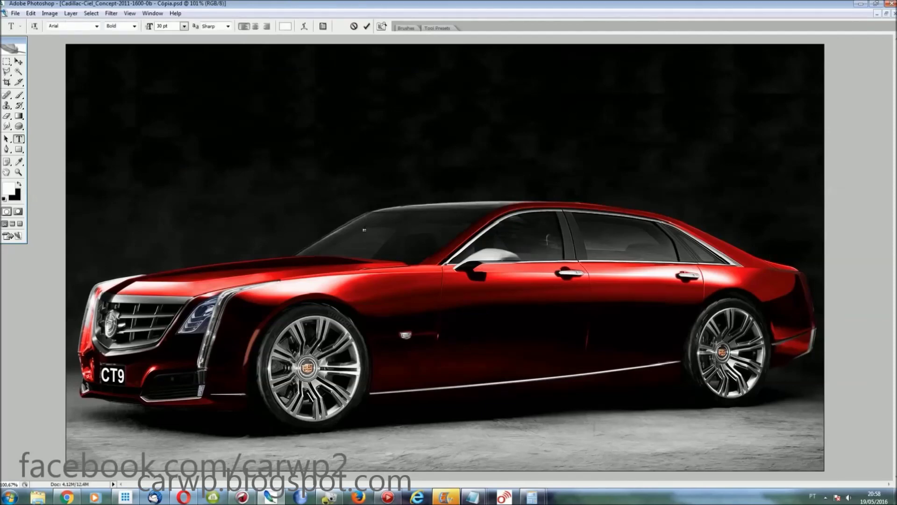
{"action": "type", "text": "bu"}
{"action": "key", "text": "BackSpace"}
{"action": "type", "text": "y Jonathan Machado"}
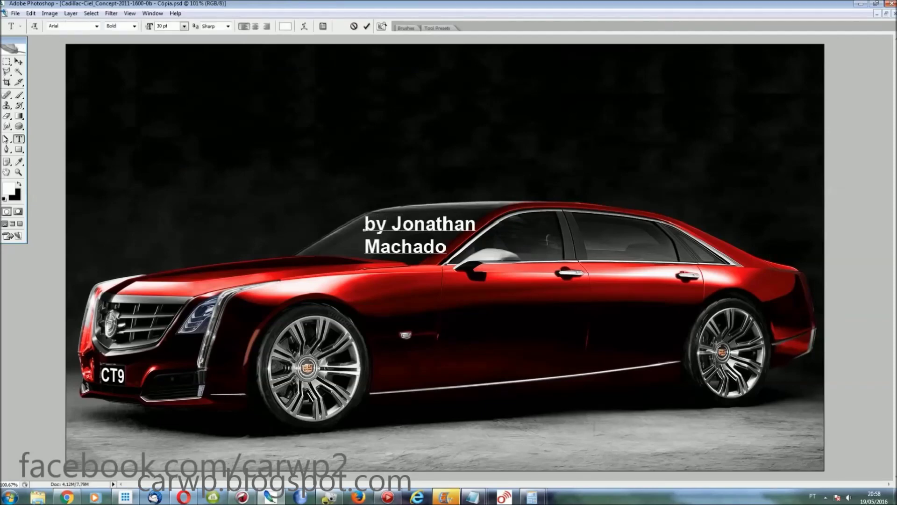
{"action": "key", "text": "ctrl+Return"}
{"action": "key", "text": "ctrl+t"}
{"action": "left_click_drag", "start_coordinate": [476, 214], "coordinate": [395, 253]}
{"action": "key", "text": "Return"}
Step: Boost the whole image's saturation with a Hue/Saturation adjustment
{"action": "key", "text": "ctrl+u"}
{"action": "left_click", "coordinate": [423, 183]}
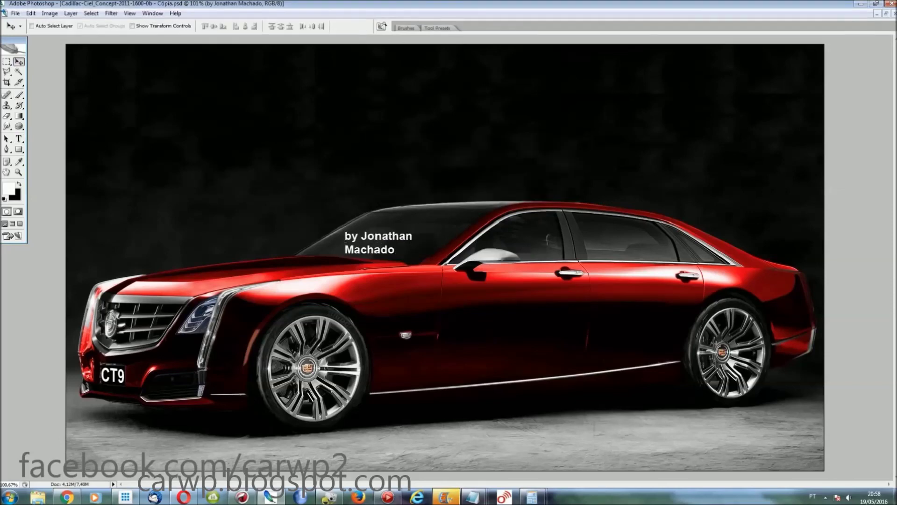
{"action": "mouse_move", "coordinate": [110, 111]}
{"action": "left_mouse_down"}
{"action": "mouse_move", "coordinate": [187, 123]}
{"action": "mouse_move", "coordinate": [144, 112]}
{"action": "left_mouse_up"}
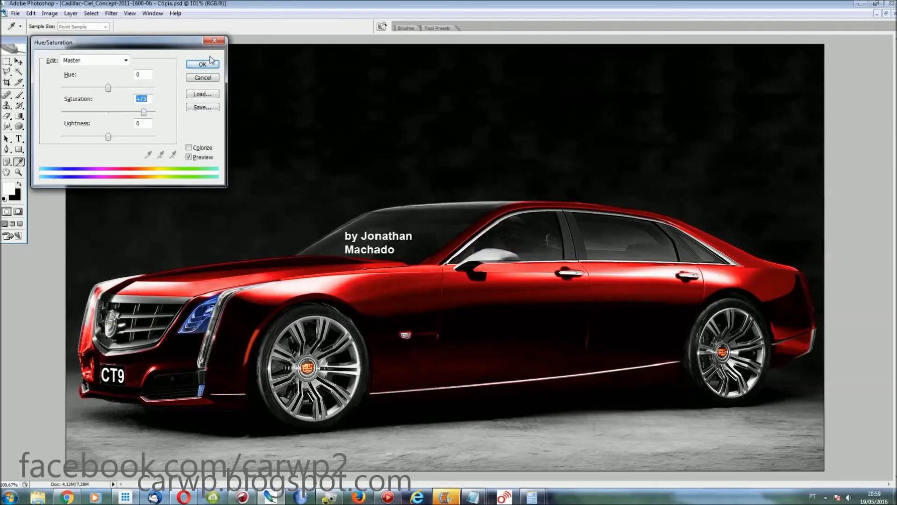
{"action": "left_click", "coordinate": [211, 70]}
{"action": "key", "text": "v"}
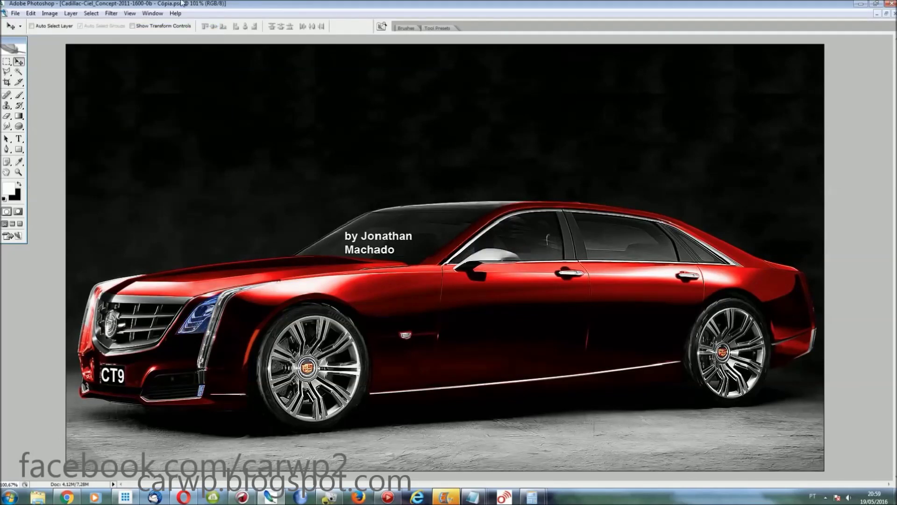
{"action": "left_click", "coordinate": [129, 13]}
Step: Copy the dark top background strip to its own layer and stretch it upward to 154% height
{"action": "left_click", "coordinate": [233, 140]}
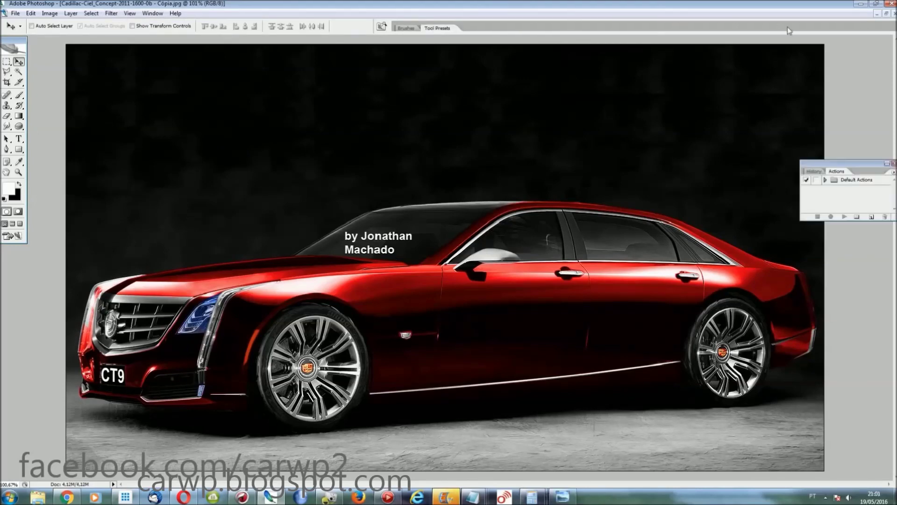
{"action": "key", "text": "m"}
{"action": "left_click_drag", "start_coordinate": [58, 40], "coordinate": [828, 197]}
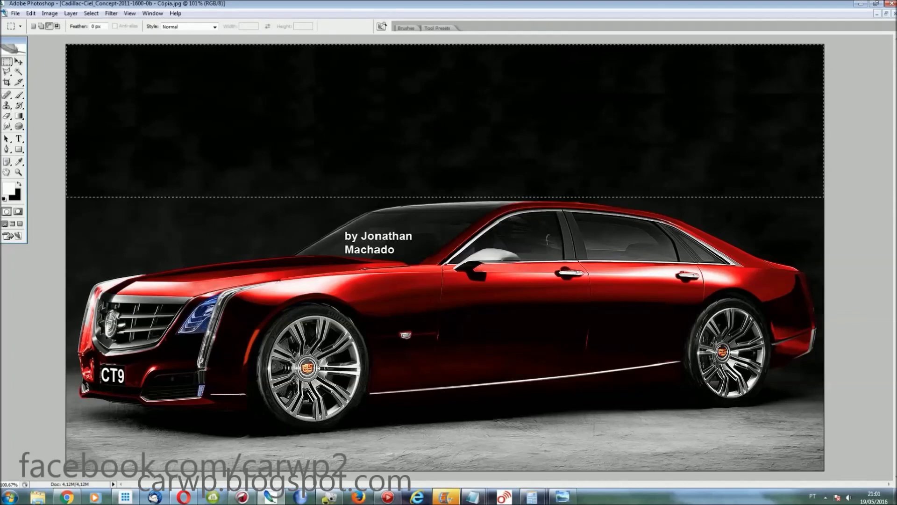
{"action": "key", "text": "ctrl+minus"}
{"action": "key", "text": "ctrl+j"}
{"action": "key", "text": "ctrl+t"}
{"action": "left_click_drag", "start_coordinate": [562, 113], "coordinate": [577, 60]}
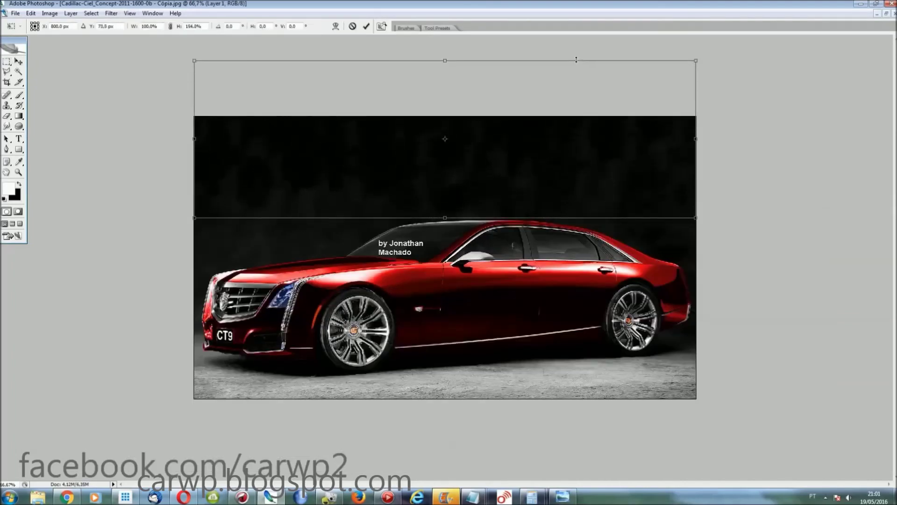